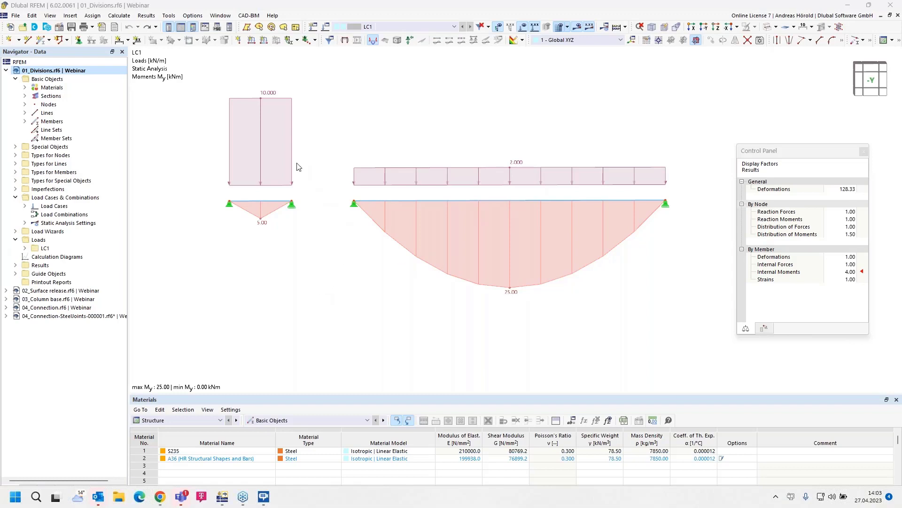
Set the members' number of divisions for result diagrams to 50 in the mesh settings and recalculate LC1
{"action": "left_click", "coordinate": [115, 18]}
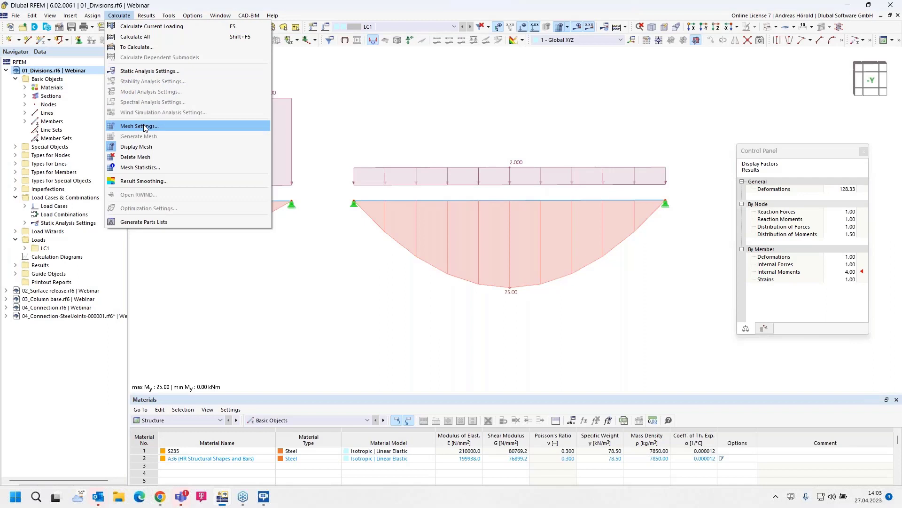
{"action": "left_click", "coordinate": [392, 111]}
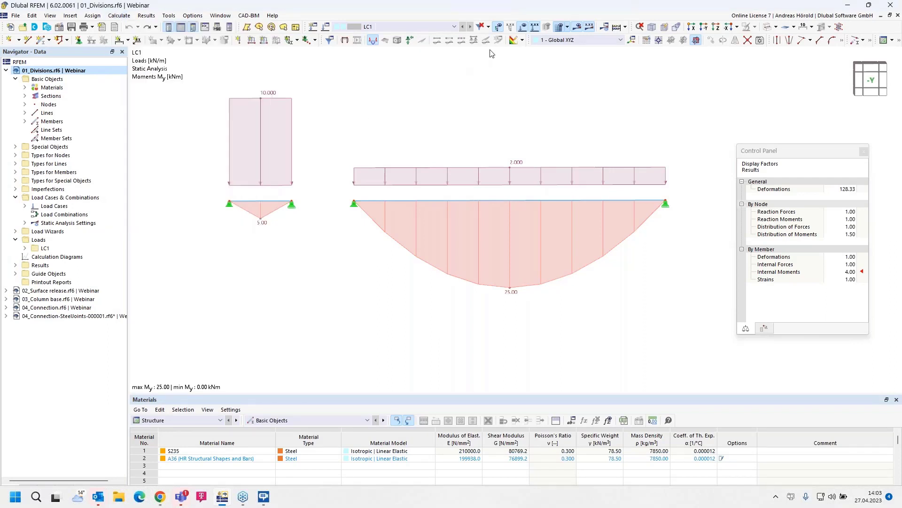
{"action": "left_click", "coordinate": [568, 27]}
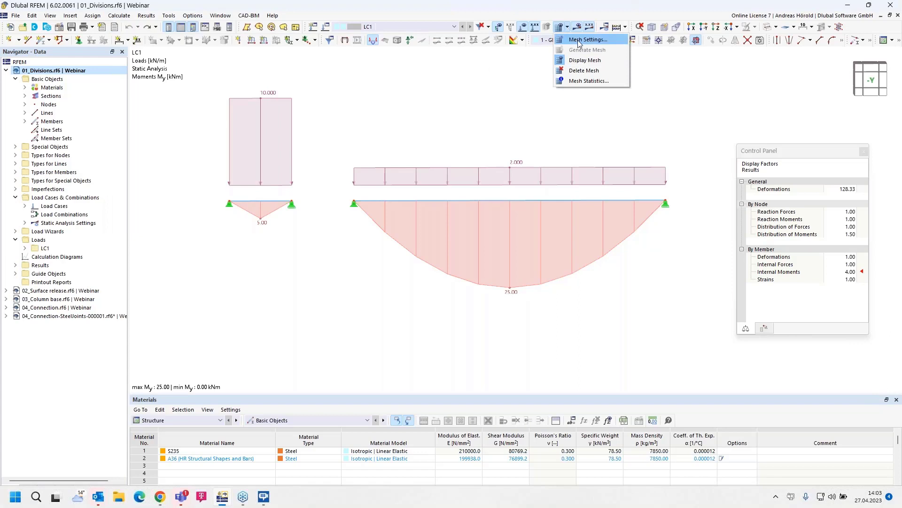
{"action": "left_click", "coordinate": [580, 42]}
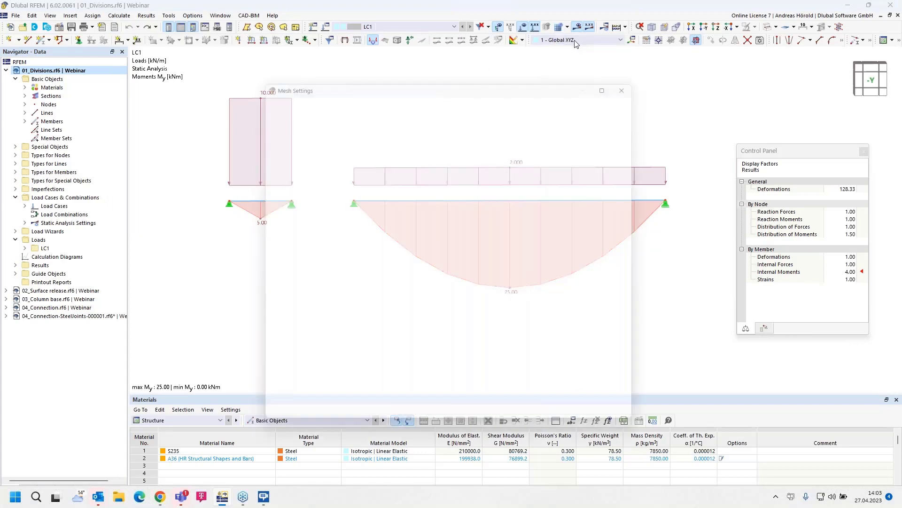
{"action": "left_click", "coordinate": [298, 95]}
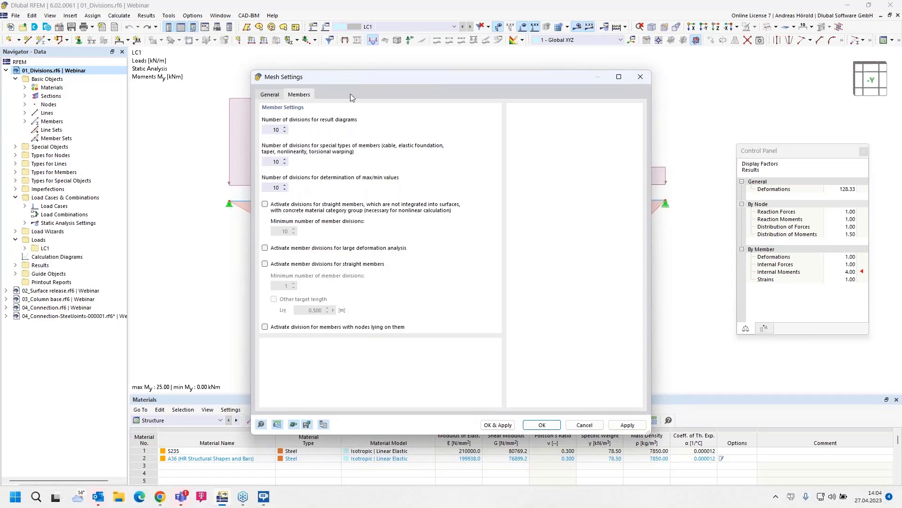
{"action": "left_click_drag", "start_coordinate": [373, 80], "coordinate": [522, 107]}
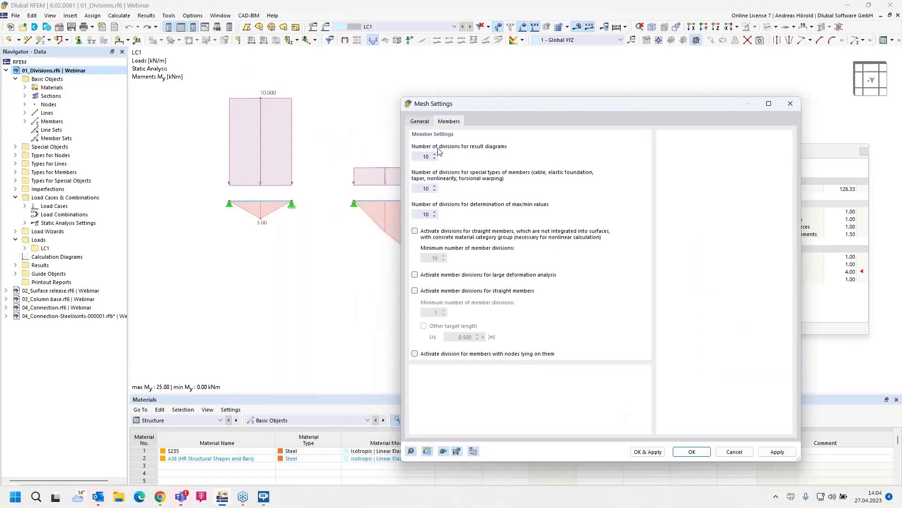
{"action": "left_click_drag", "start_coordinate": [420, 157], "coordinate": [440, 156]}
{"action": "type", "text": "50"}
{"action": "left_click", "coordinate": [648, 454]}
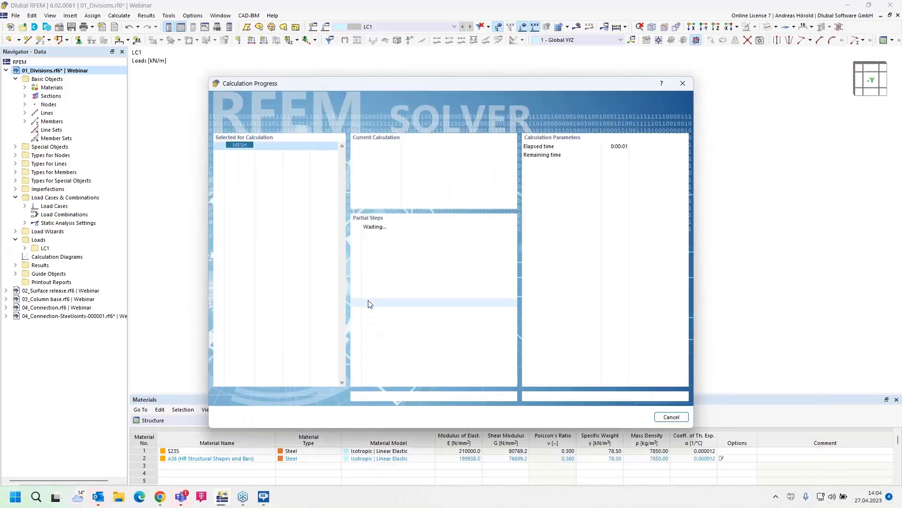
{"action": "left_click", "coordinate": [577, 27]}
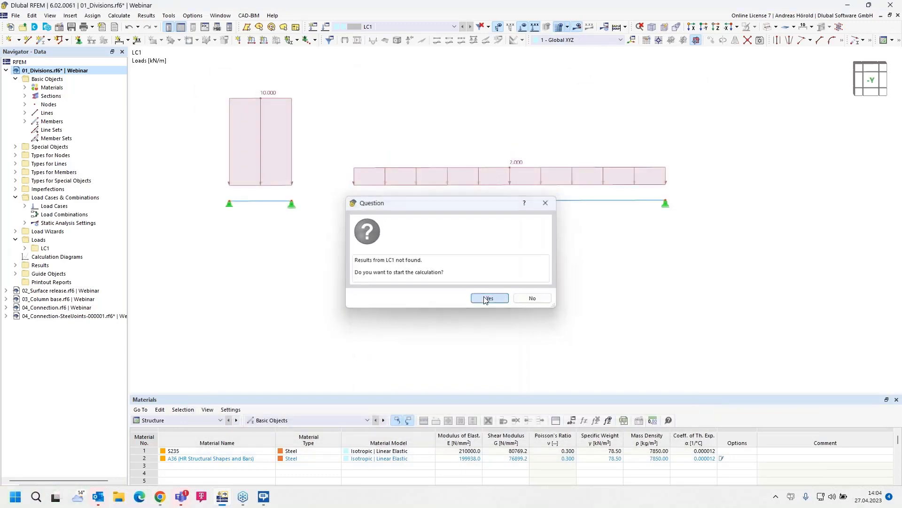
{"action": "left_click", "coordinate": [488, 298]}
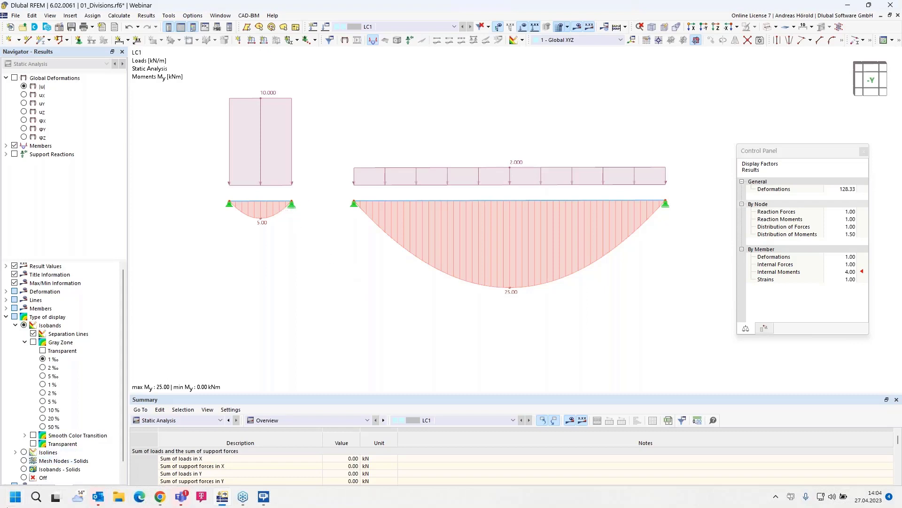
Hide the Windows taskbar through its settings to uncover the lower edge of the program window
{"action": "scroll", "coordinate": [46, 430], "scroll_direction": "down", "scroll_amount": 1}
{"action": "scroll", "coordinate": [340, 485], "scroll_direction": "down", "scroll_amount": 2}
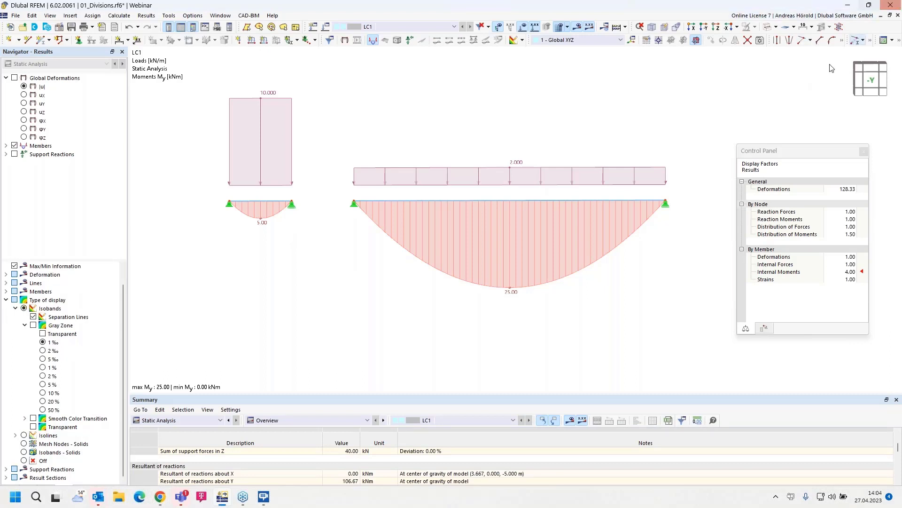
{"action": "right_click", "coordinate": [295, 498]}
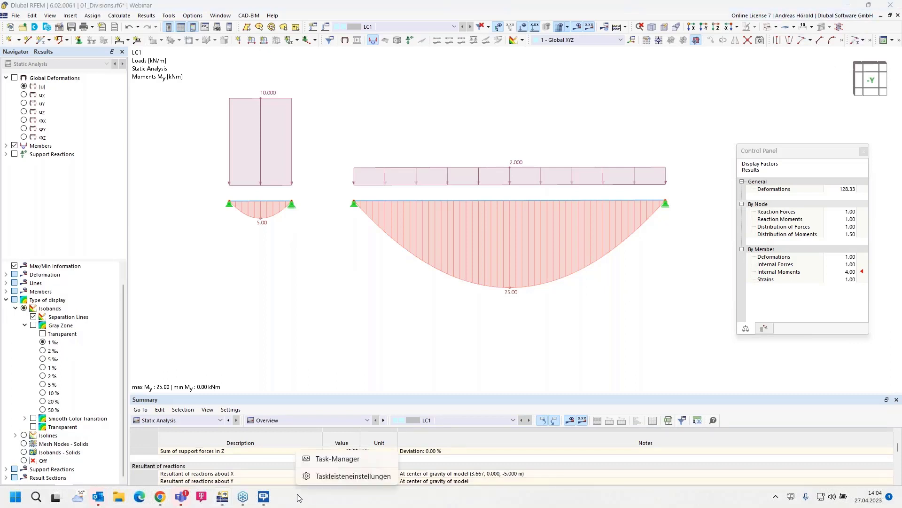
{"action": "left_click", "coordinate": [305, 479]}
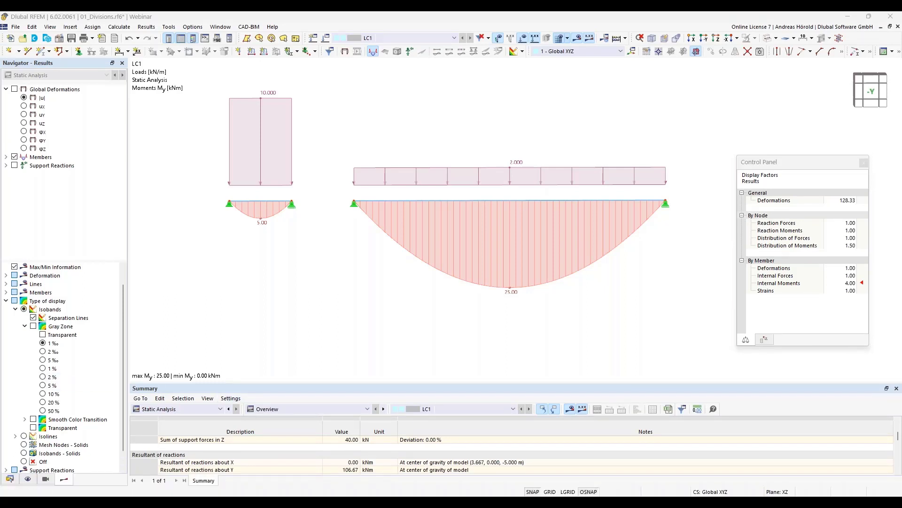
Switch to the 02_Surface release.rf6 model in the data navigator and expand its special objects
{"action": "left_click", "coordinate": [10, 479]}
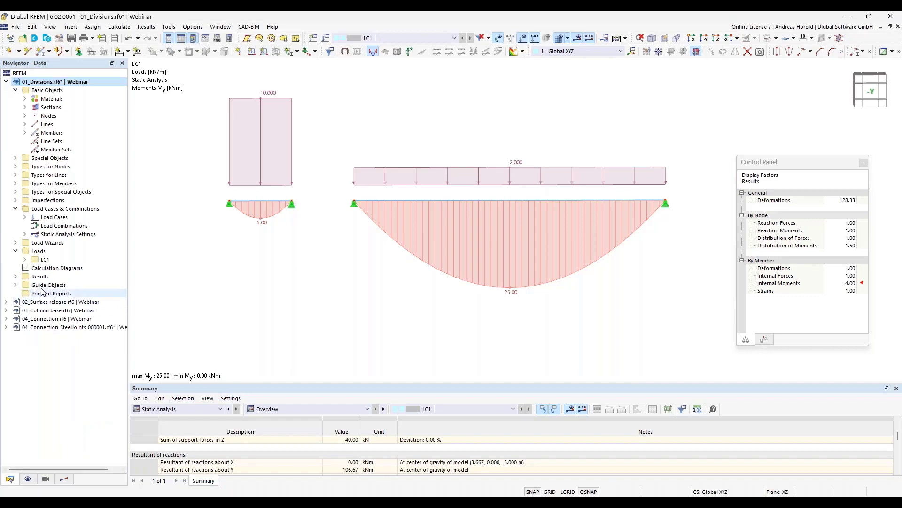
{"action": "left_click", "coordinate": [64, 302]}
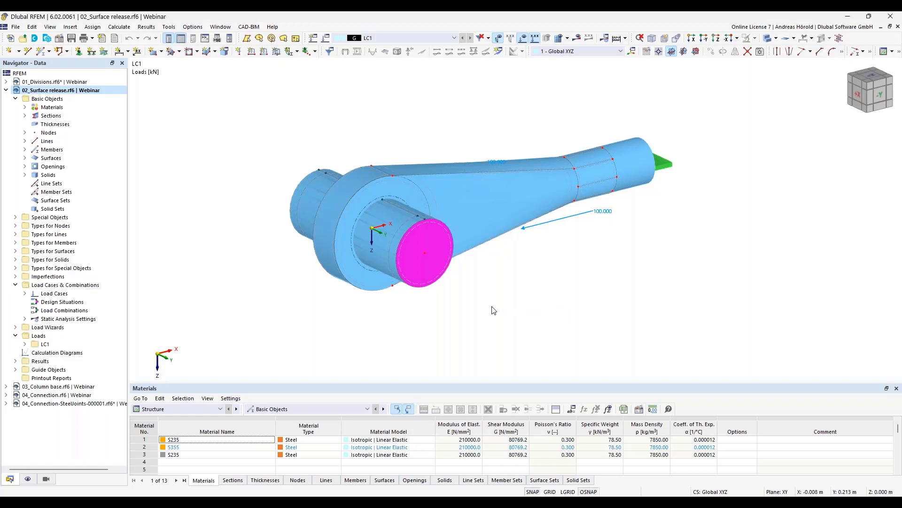
{"action": "left_click", "coordinate": [15, 217]}
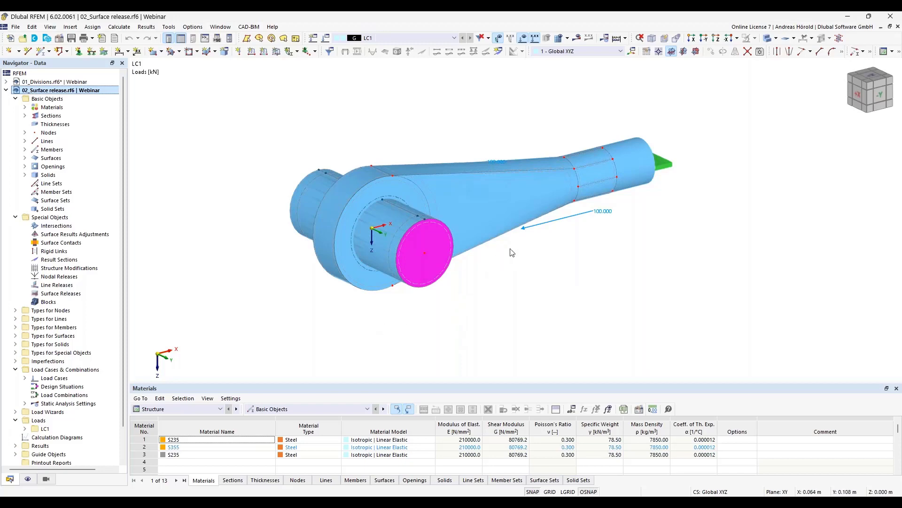
Examine the pin and the surrounding eye of the connecting part in side view and in 3D
{"action": "scroll", "coordinate": [512, 252], "scroll_direction": "up", "scroll_amount": 2}
{"action": "scroll", "coordinate": [512, 252], "scroll_direction": "down", "scroll_amount": 2}
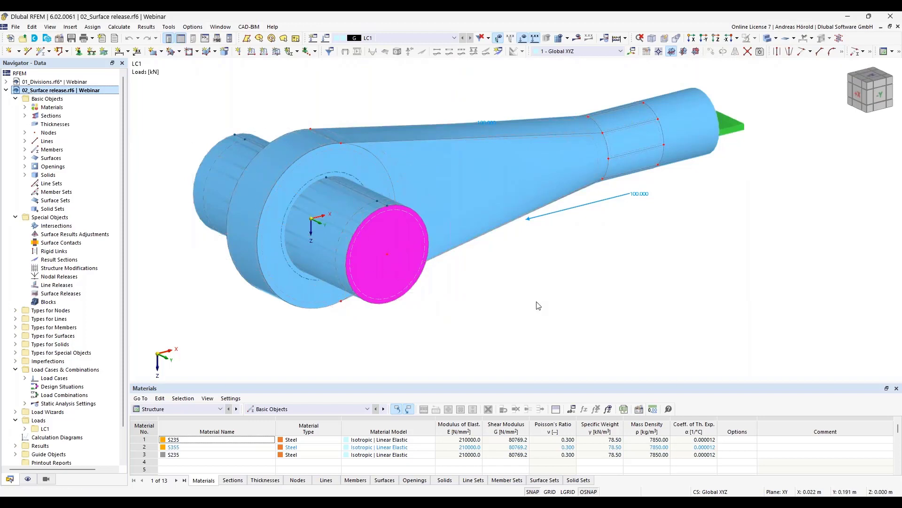
{"action": "middle_click_drag", "start_coordinate": [539, 306], "coordinate": [474, 284], "text": "ctrl"}
{"action": "middle_click_drag", "start_coordinate": [478, 270], "coordinate": [466, 264], "text": "ctrl"}
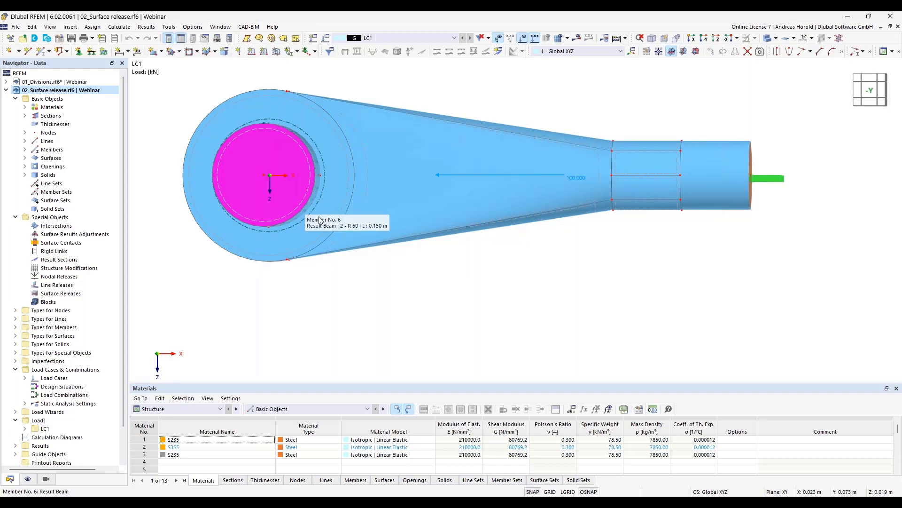
{"action": "scroll", "coordinate": [353, 222], "scroll_direction": "up", "scroll_amount": 3}
{"action": "middle_click_drag", "start_coordinate": [361, 232], "coordinate": [482, 321]}
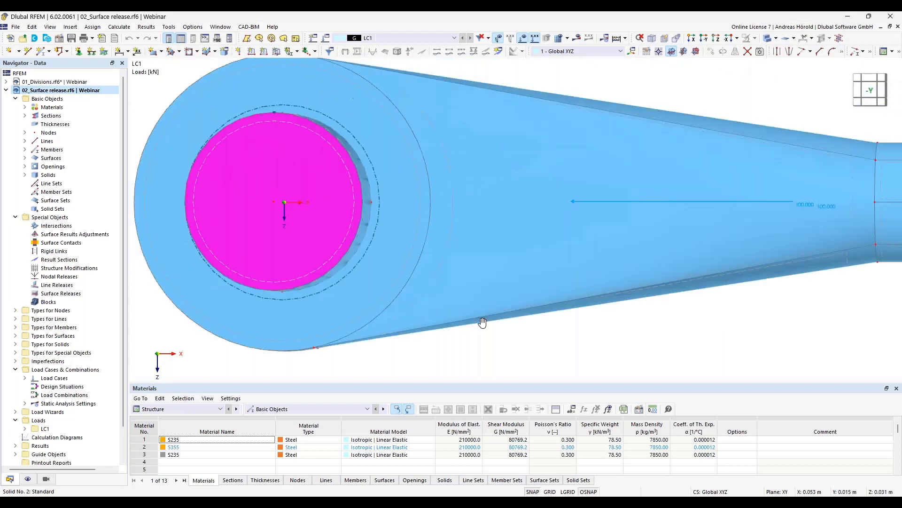
{"action": "scroll", "coordinate": [491, 329], "scroll_direction": "down", "scroll_amount": 2}
{"action": "scroll", "coordinate": [374, 285], "scroll_direction": "up", "scroll_amount": 3}
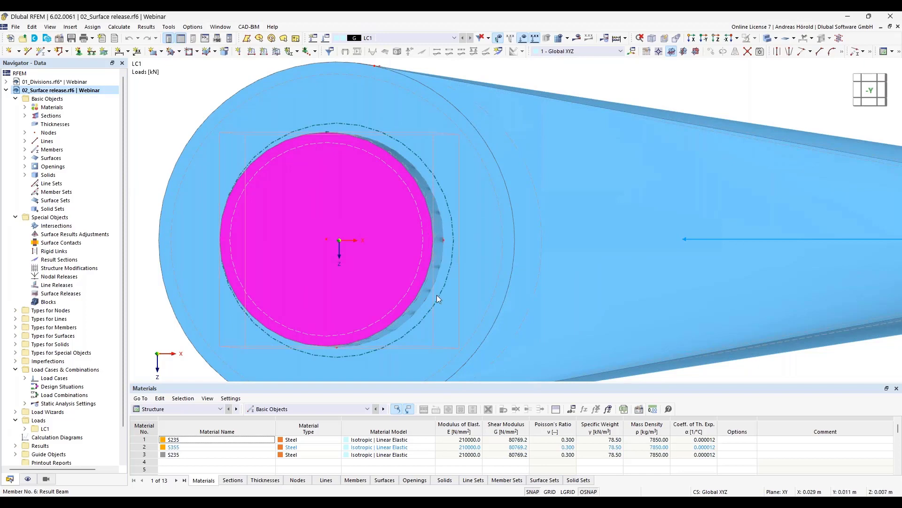
{"action": "scroll", "coordinate": [406, 268], "scroll_direction": "down", "scroll_amount": 2}
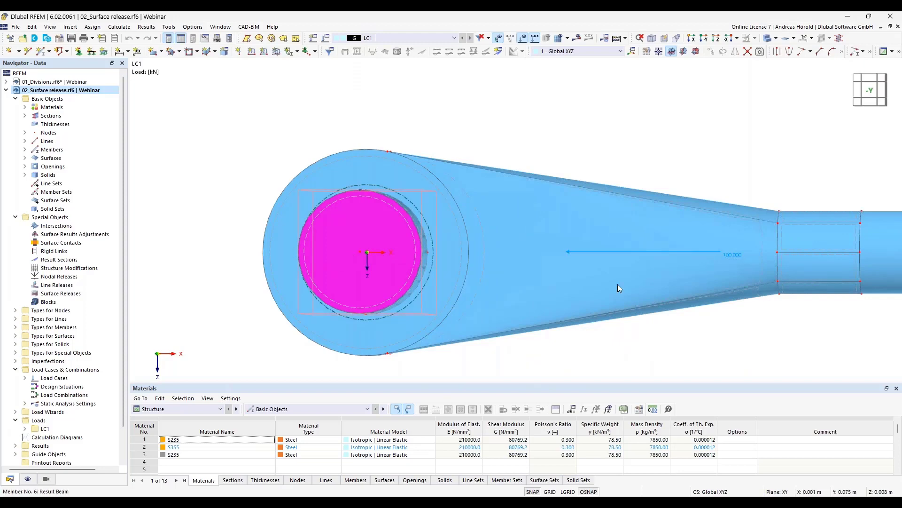
{"action": "mouse_move", "coordinate": [687, 334]}
{"action": "middle_mouse_down", "text": "ctrl"}
{"action": "mouse_move", "coordinate": [710, 380]}
{"action": "mouse_move", "coordinate": [673, 335]}
{"action": "mouse_move", "coordinate": [696, 346]}
{"action": "mouse_move", "coordinate": [689, 338]}
{"action": "middle_mouse_up", "text": "ctrl"}
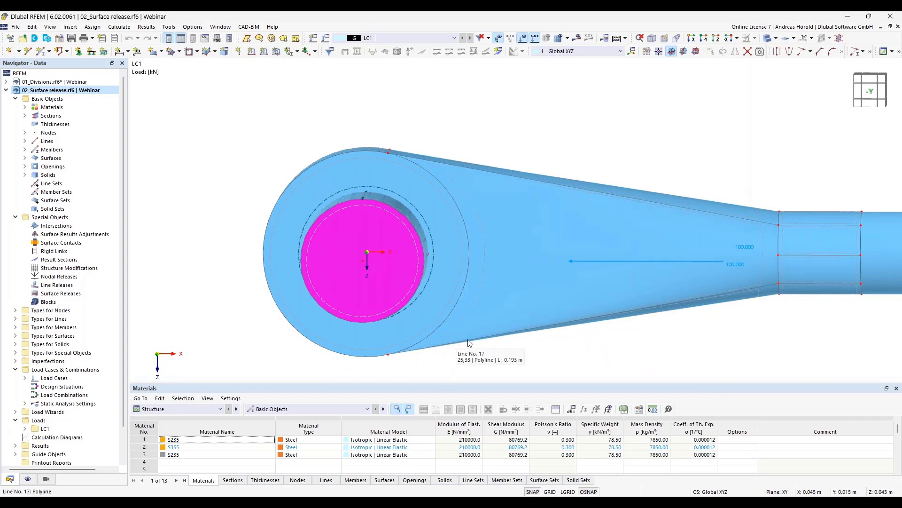
{"action": "scroll", "coordinate": [505, 343], "scroll_direction": "down", "scroll_amount": 1}
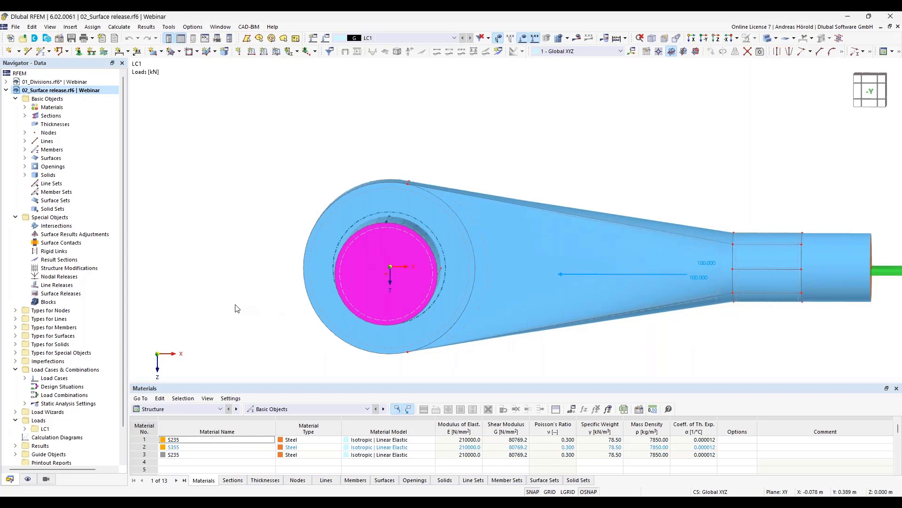
{"action": "middle_click_drag", "start_coordinate": [215, 247], "coordinate": [625, 271], "text": "ctrl"}
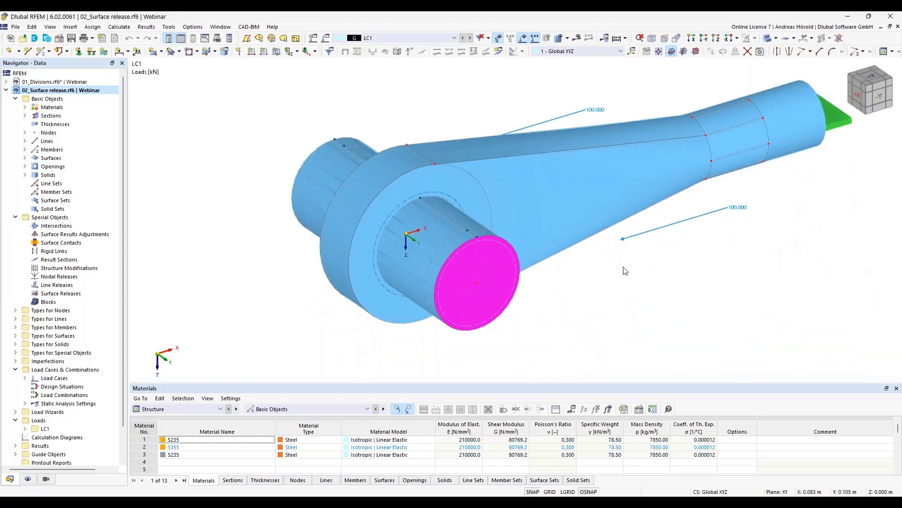
{"action": "scroll", "coordinate": [625, 271], "scroll_direction": "up", "scroll_amount": 1}
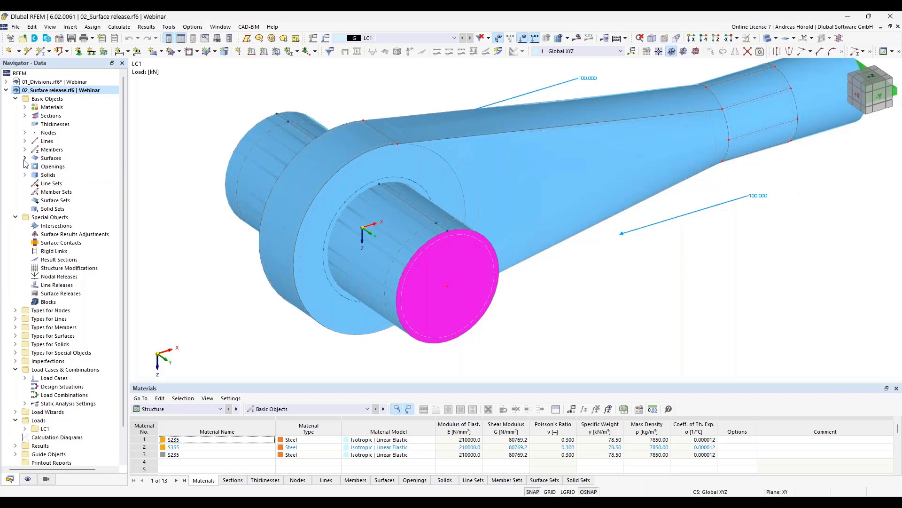
List the model's solids and highlight solids 1, 2, 3, 4, 6 and 8 one after another to inspect the parts
{"action": "left_click", "coordinate": [25, 175]}
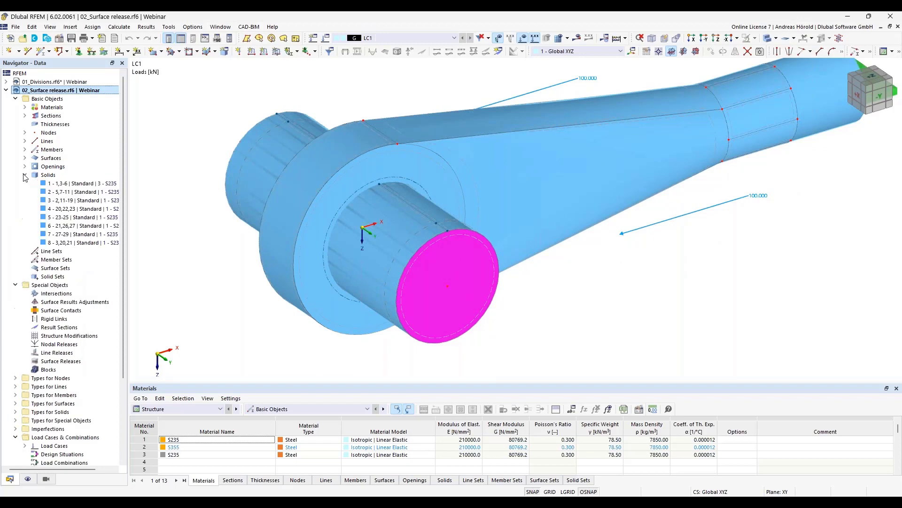
{"action": "left_click", "coordinate": [72, 185]}
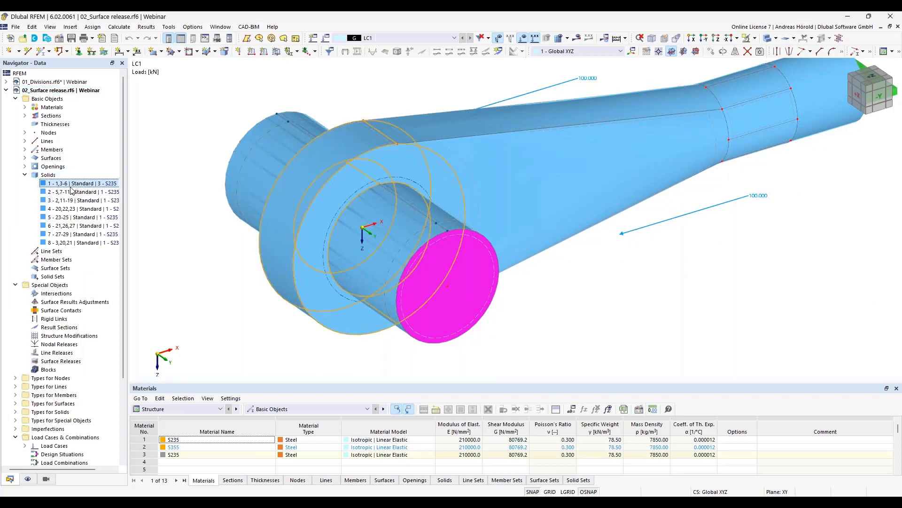
{"action": "left_click", "coordinate": [72, 191]}
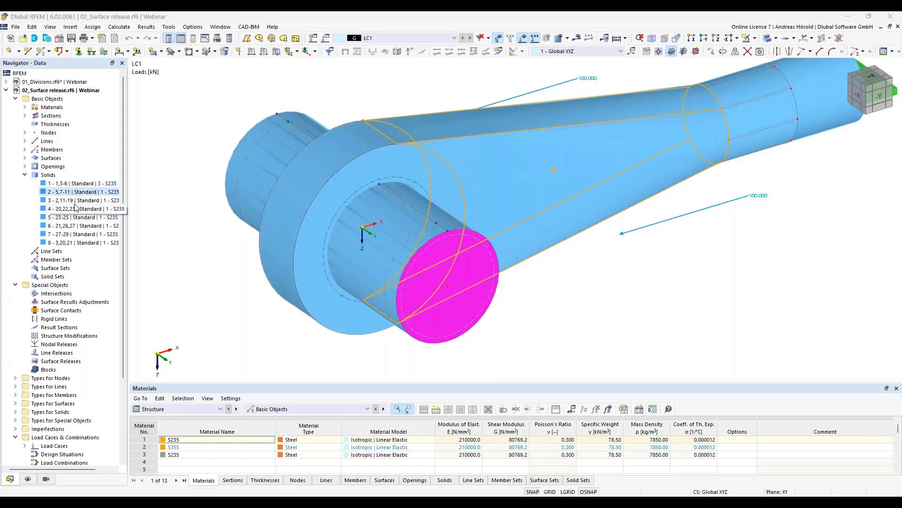
{"action": "left_click", "coordinate": [78, 202]}
{"action": "left_click", "coordinate": [77, 211]}
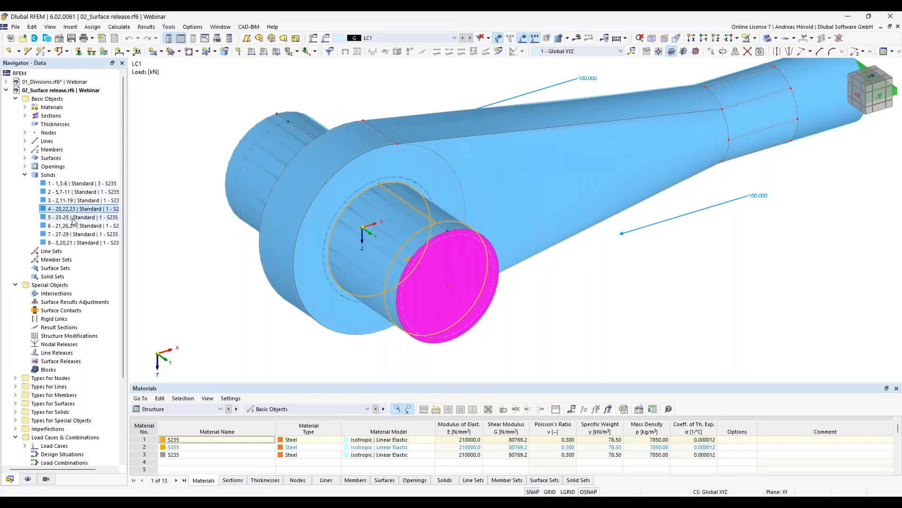
{"action": "left_click", "coordinate": [75, 227]}
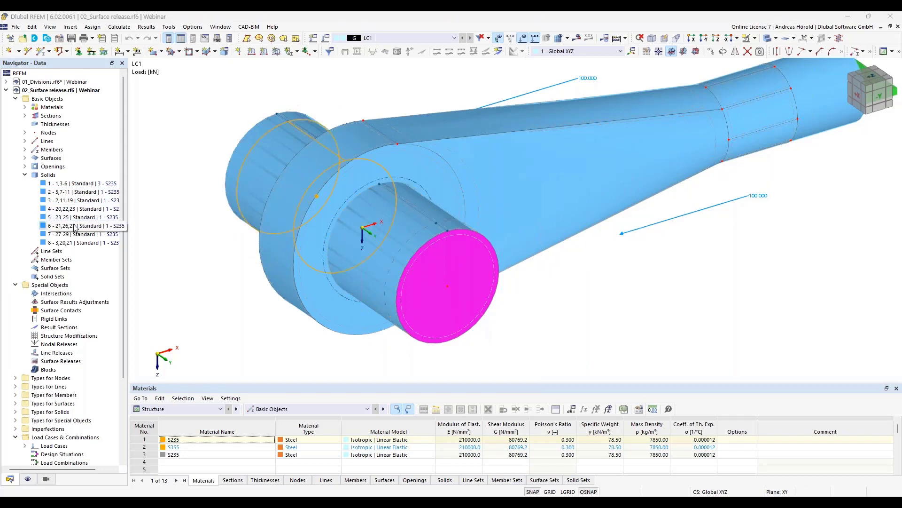
{"action": "left_click", "coordinate": [78, 242]}
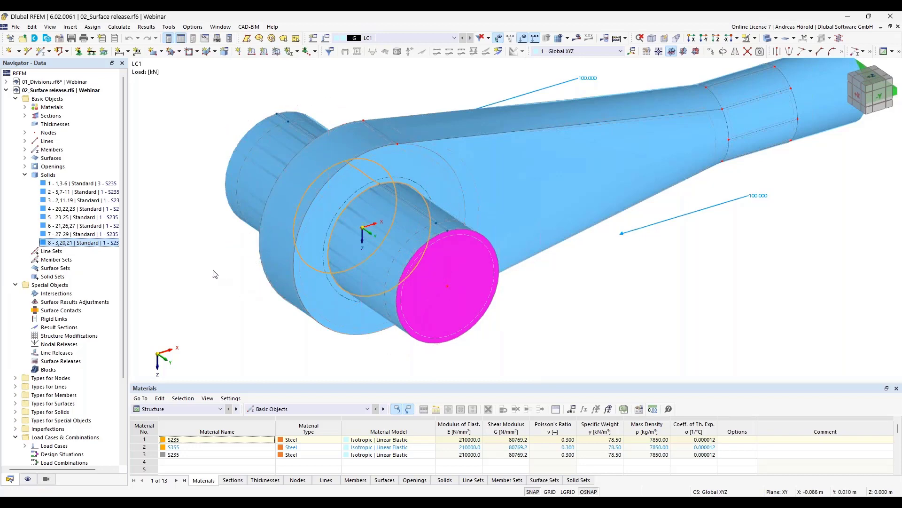
Start a new surface release and assign surface 3, the contact face between pin and eye, using the transparent model display
{"action": "right_click", "coordinate": [50, 362]}
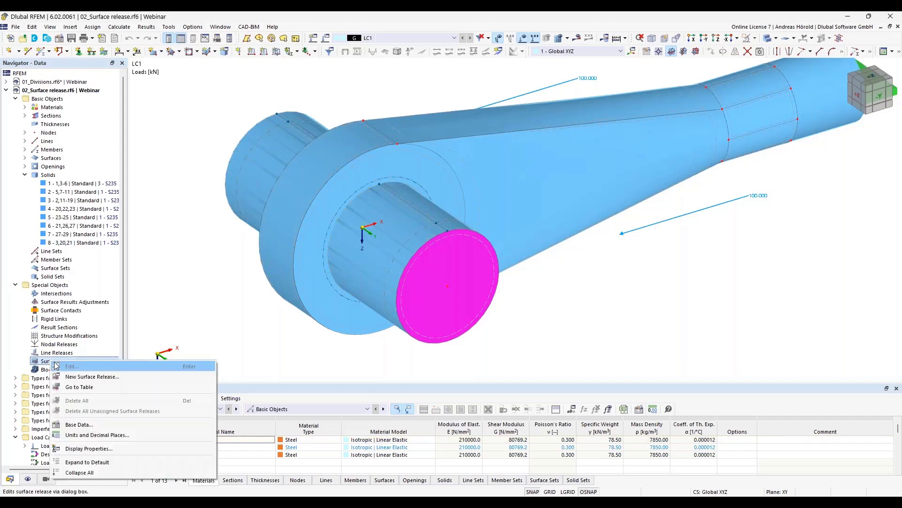
{"action": "left_click", "coordinate": [117, 375]}
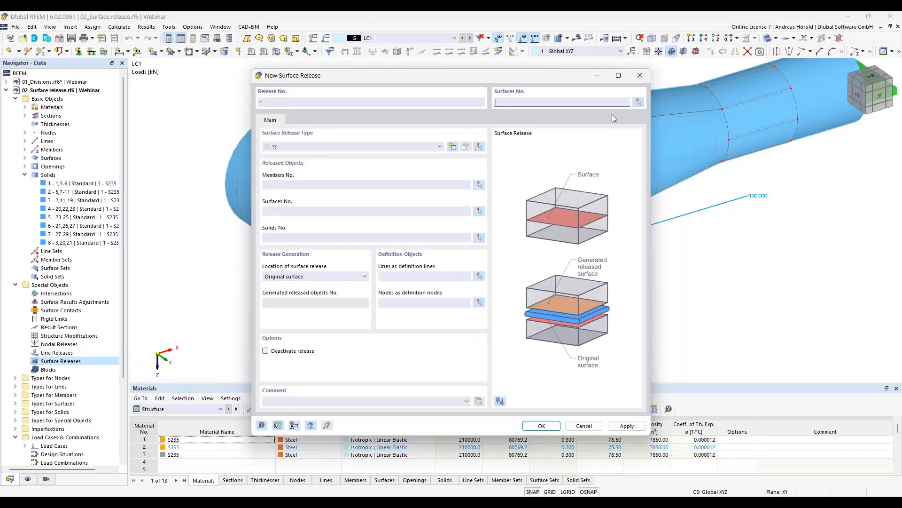
{"action": "left_click", "coordinate": [640, 101]}
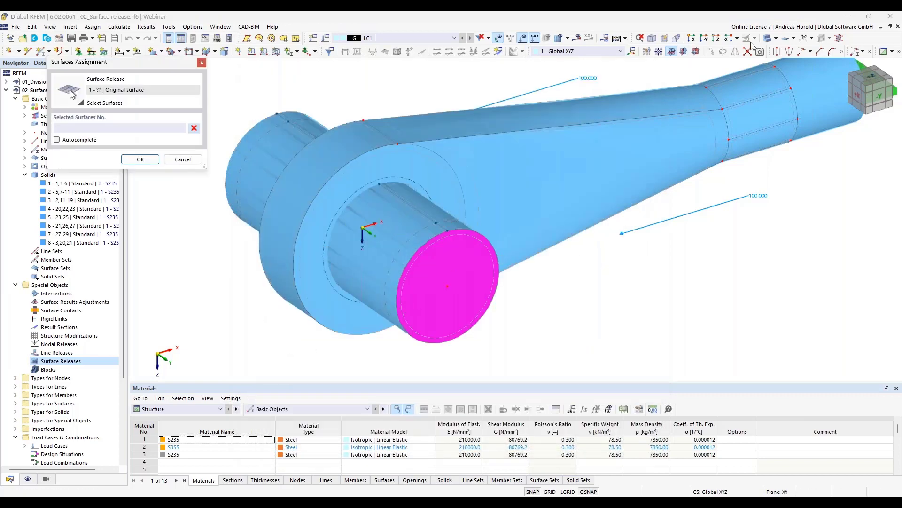
{"action": "left_click", "coordinate": [775, 38]}
{"action": "left_click", "coordinate": [794, 72]}
{"action": "scroll", "coordinate": [383, 194], "scroll_direction": "up", "scroll_amount": 3}
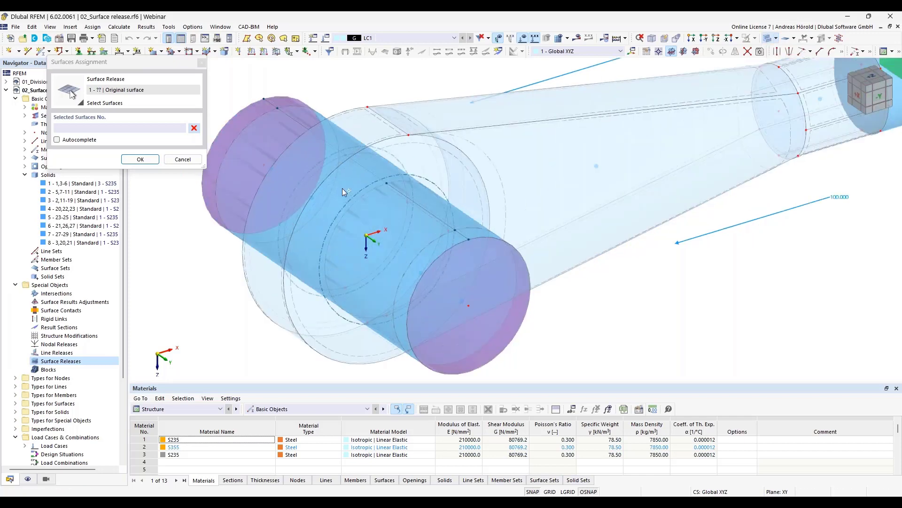
{"action": "left_click", "coordinate": [374, 173]}
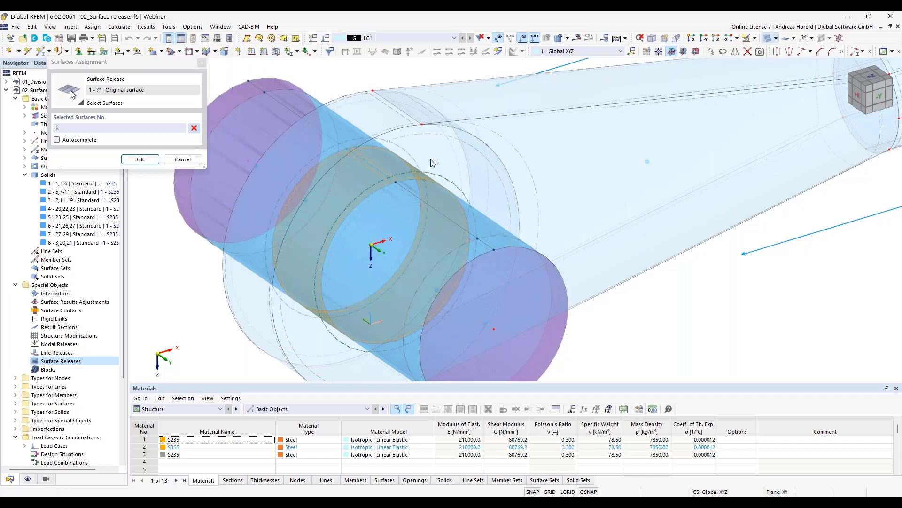
{"action": "left_click", "coordinate": [137, 160]}
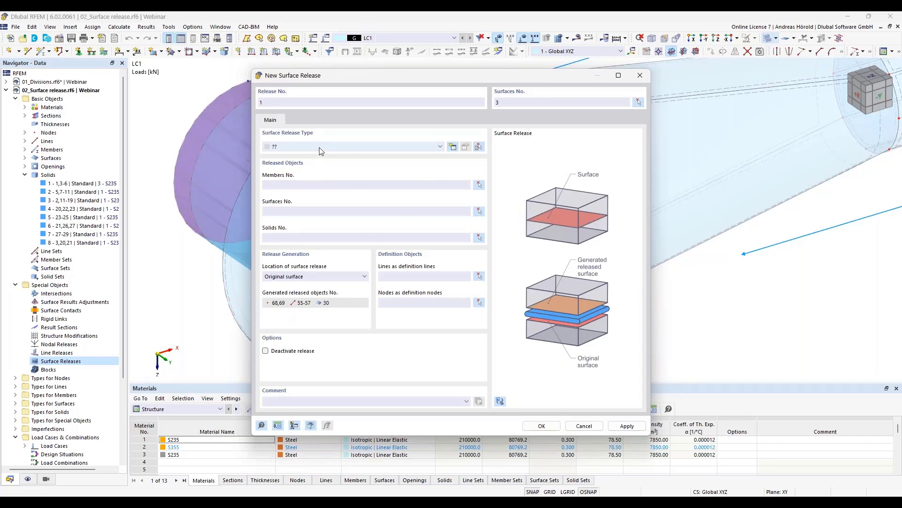
Create a new surface release type with spring constants Cu,x and Cu,y of 1.00 kN/m³
{"action": "left_click", "coordinate": [453, 147]}
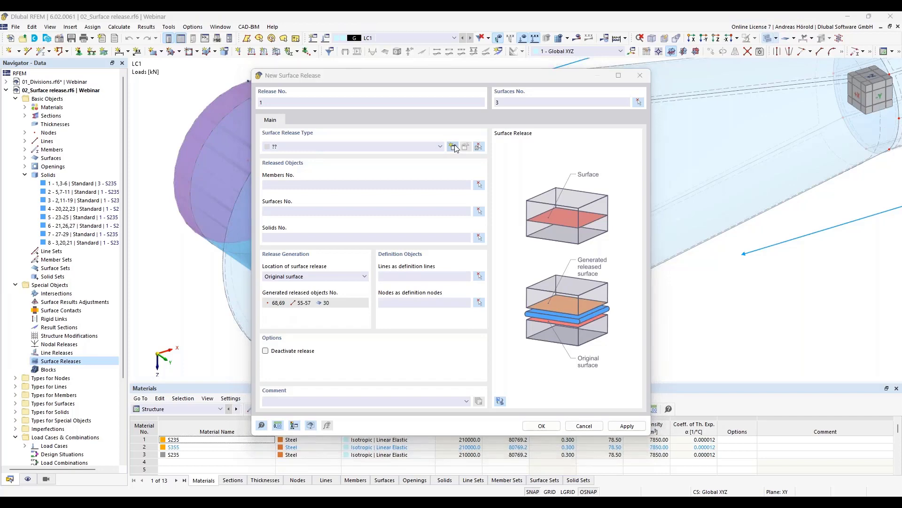
{"action": "left_click", "coordinate": [371, 171]}
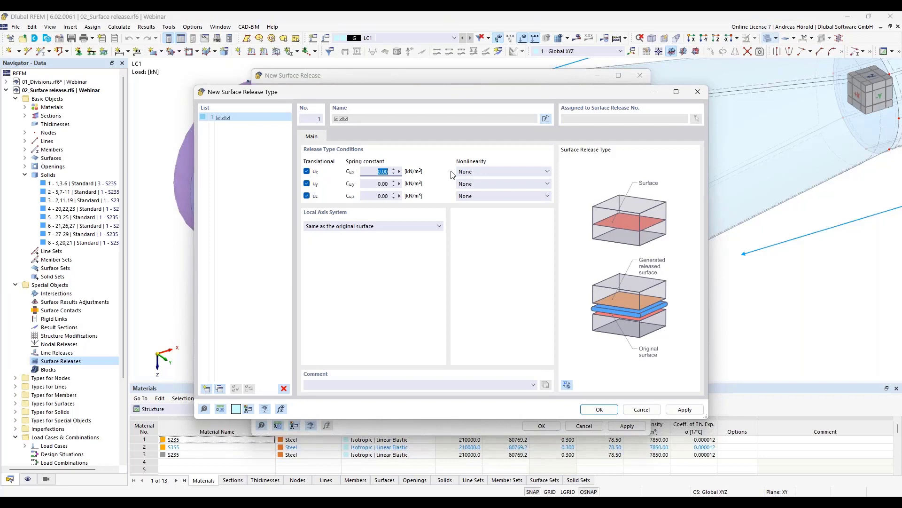
{"action": "type", "text": "1"}
{"action": "left_click", "coordinate": [375, 184]}
{"action": "type", "text": "1"}
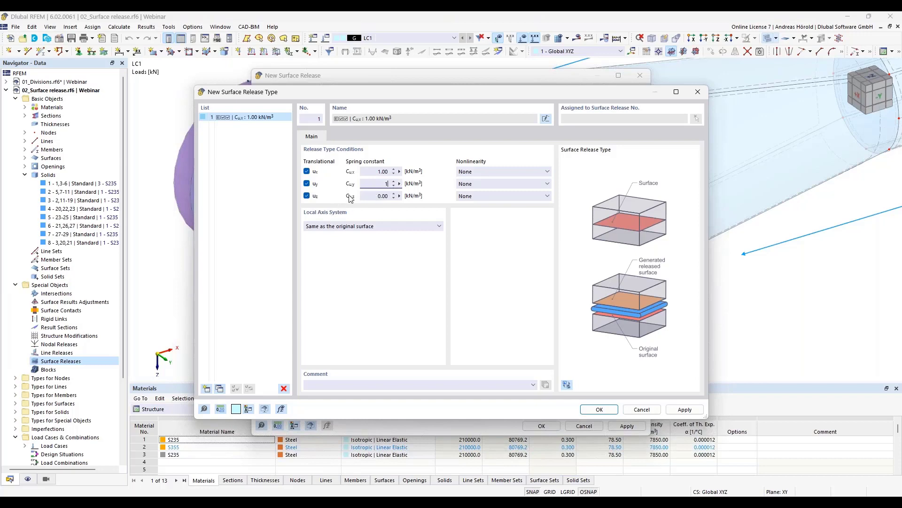
{"action": "left_click", "coordinate": [371, 172]}
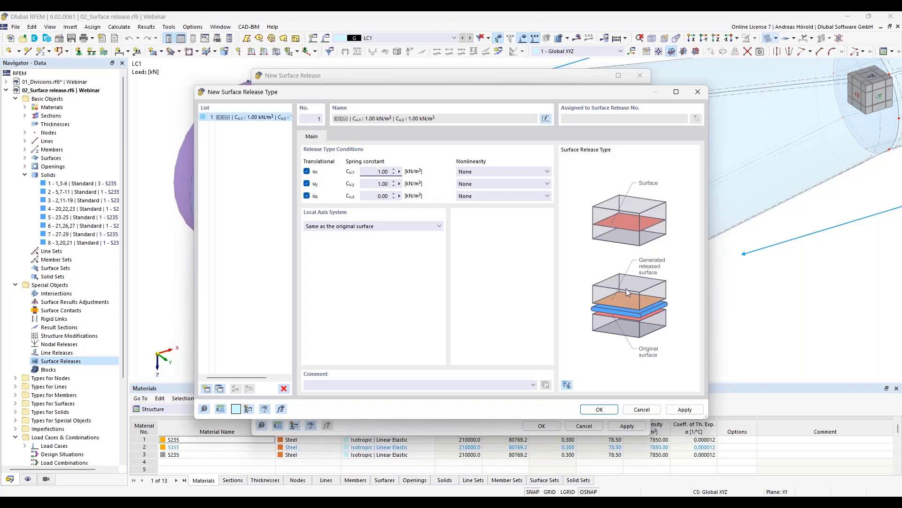
Set the release type's uz nonlinearity to "Fixed if negative pz" and accept the type
{"action": "left_click", "coordinate": [481, 197]}
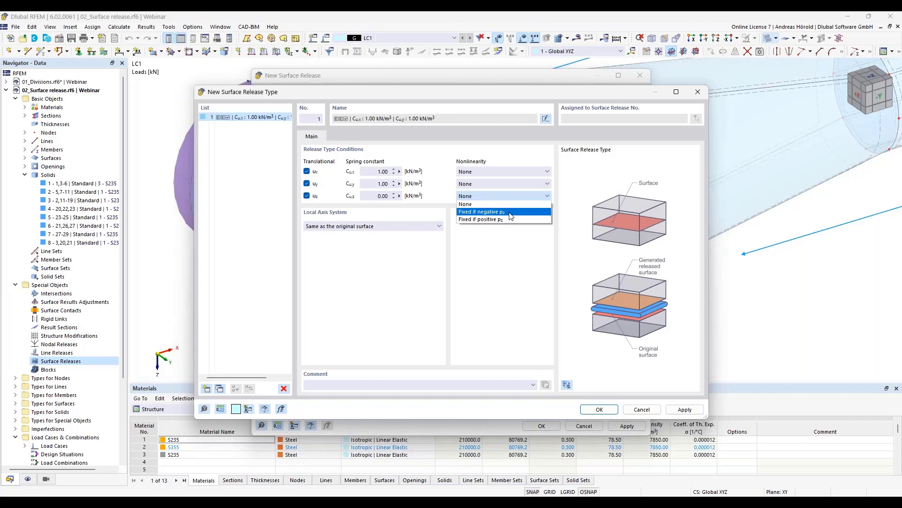
{"action": "left_click", "coordinate": [511, 214]}
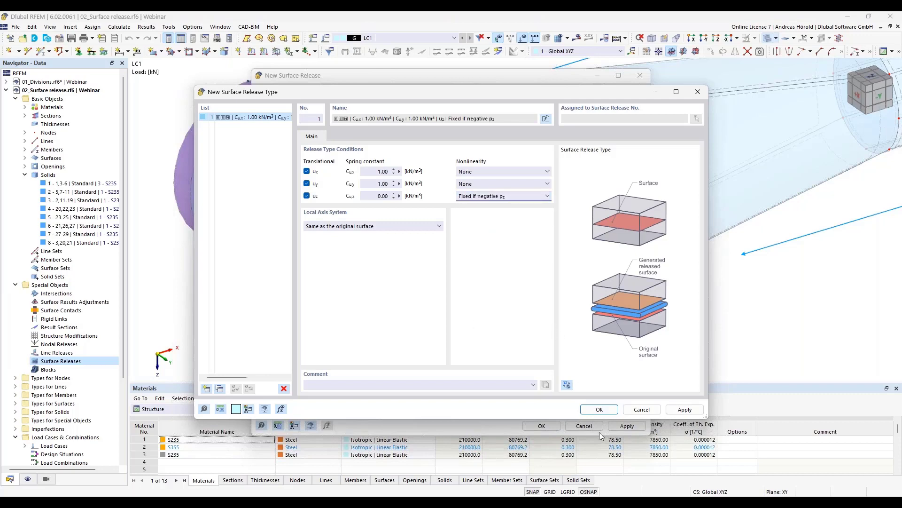
{"action": "left_click", "coordinate": [594, 410]}
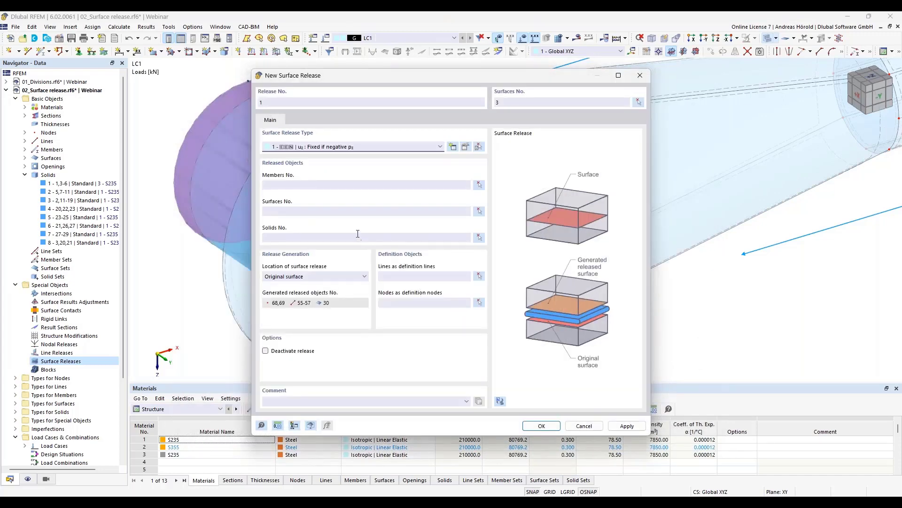
Pick solids 4 and 6, the pin segments on both sides of the eye, as released solids and try picking the middle segment
{"action": "left_click", "coordinate": [320, 238]}
{"action": "left_click", "coordinate": [480, 237]}
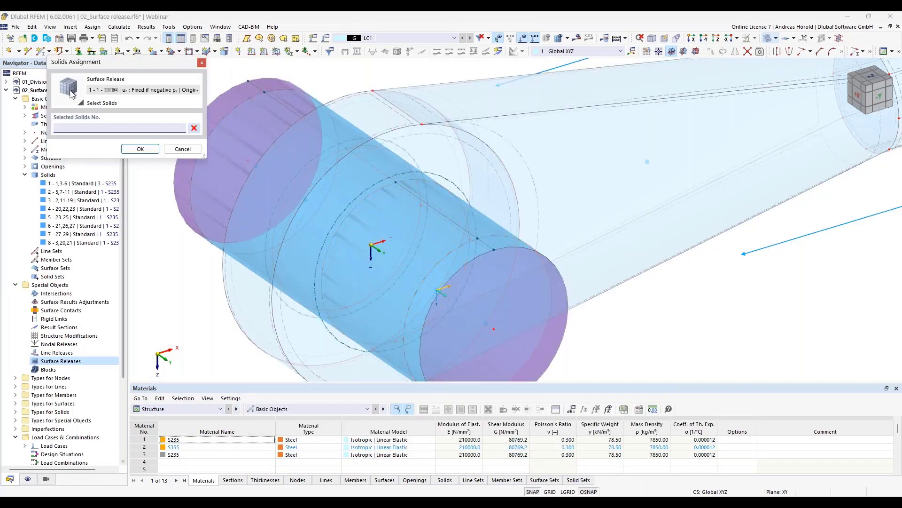
{"action": "middle_click_drag", "start_coordinate": [241, 289], "coordinate": [286, 303], "text": "ctrl"}
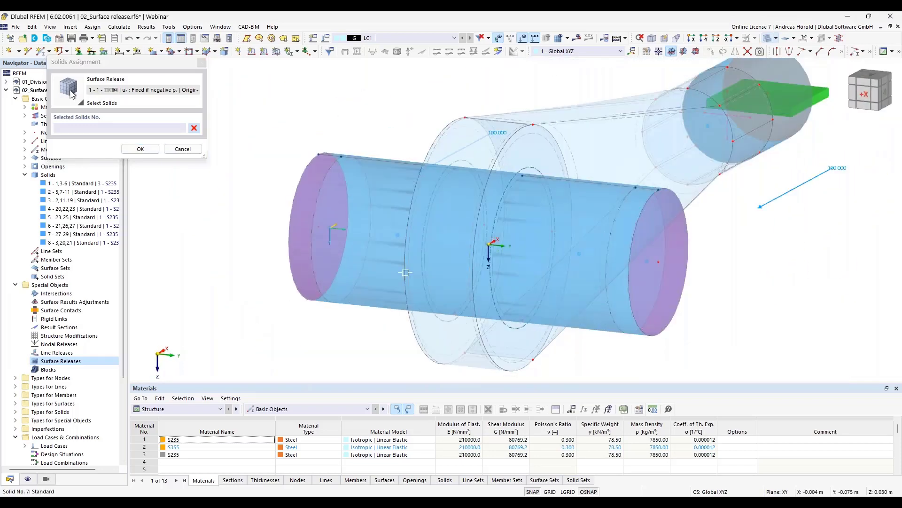
{"action": "left_click", "coordinate": [399, 234]}
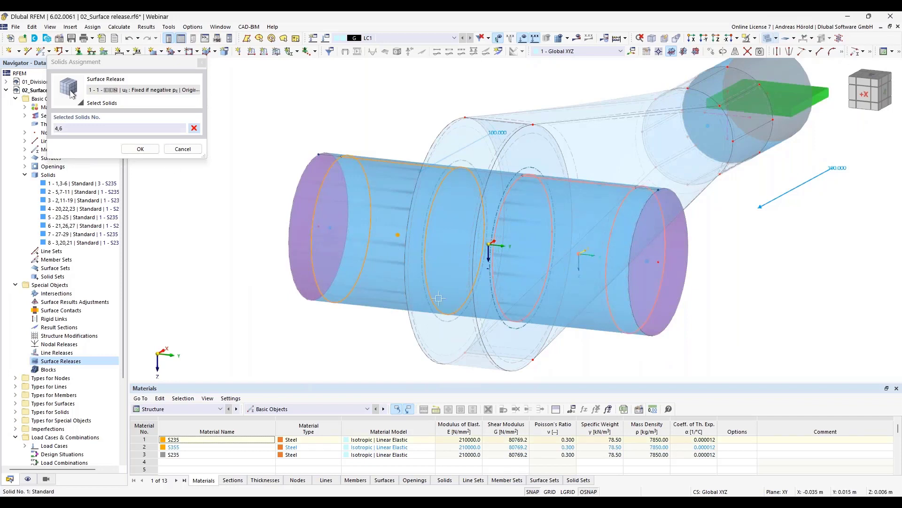
{"action": "middle_click_drag", "start_coordinate": [304, 325], "coordinate": [351, 326], "text": "ctrl"}
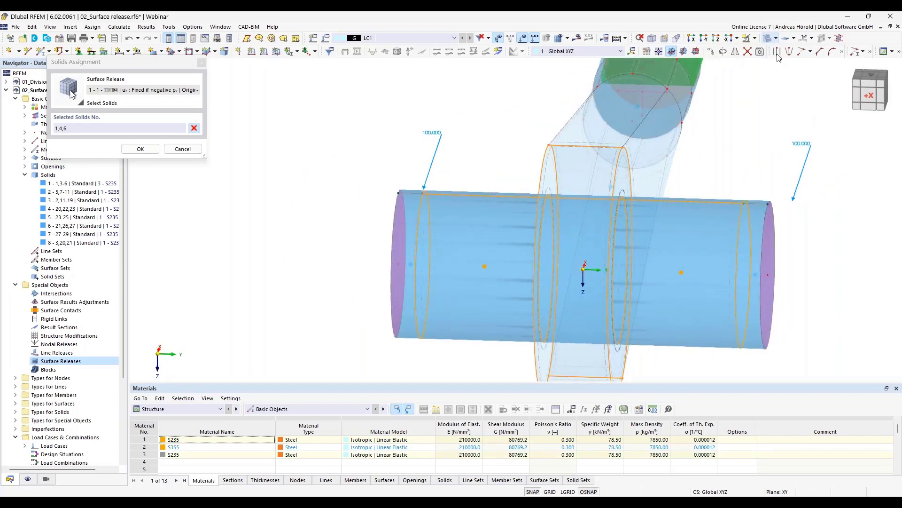
Switch the model display to wireframe and remove solid 1 from the released solids selection
{"action": "left_click", "coordinate": [776, 38]}
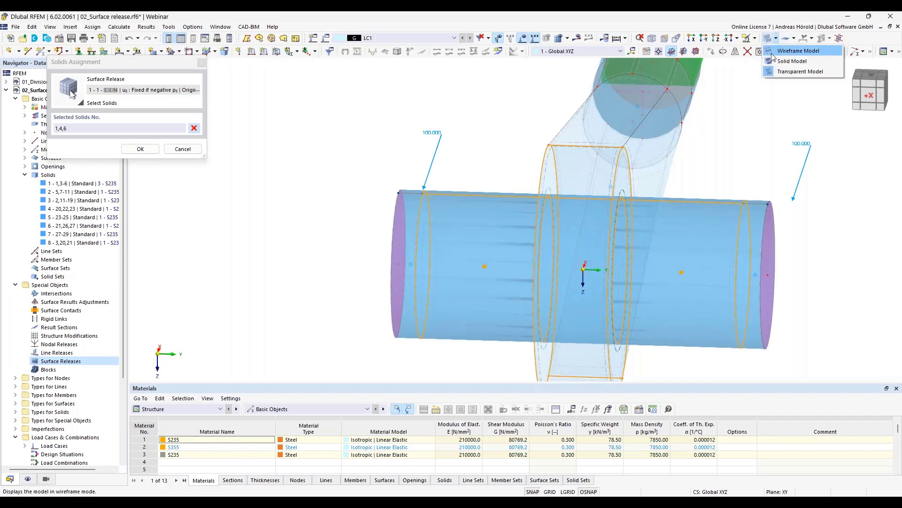
{"action": "left_click", "coordinate": [797, 51]}
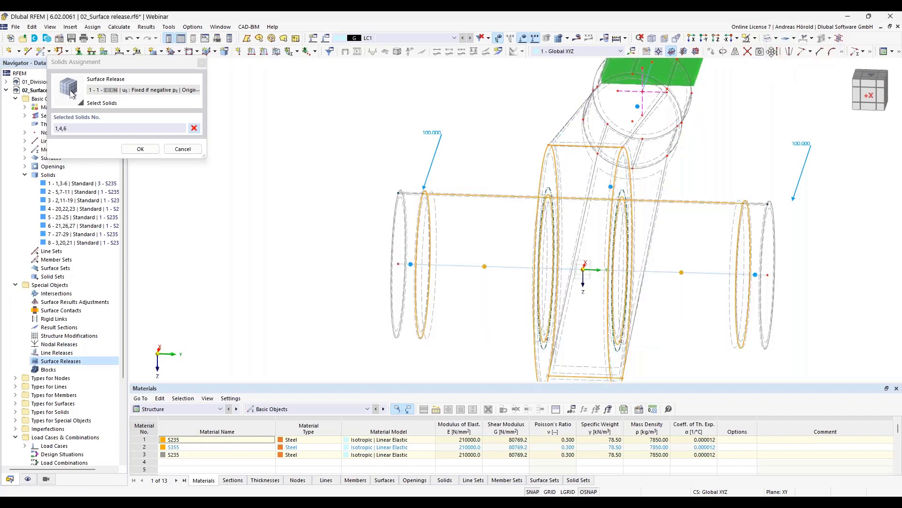
{"action": "left_click", "coordinate": [582, 272]}
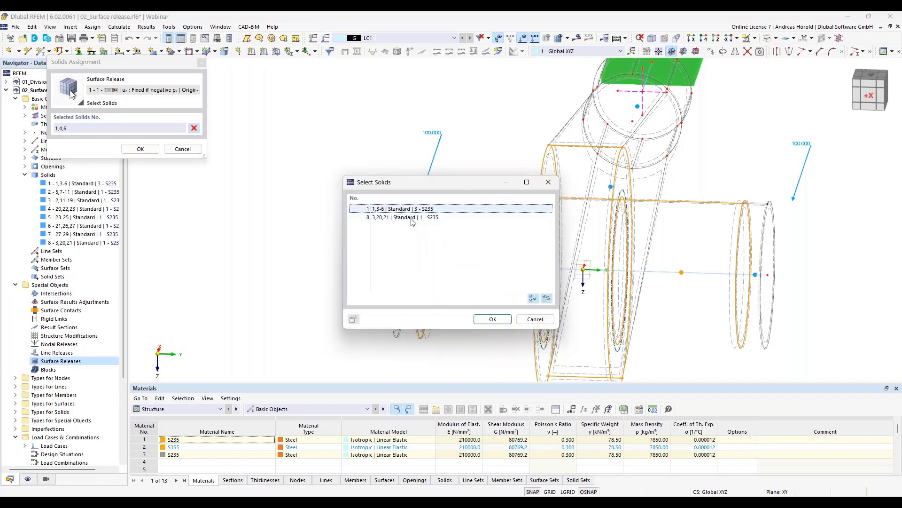
{"action": "left_click", "coordinate": [536, 319]}
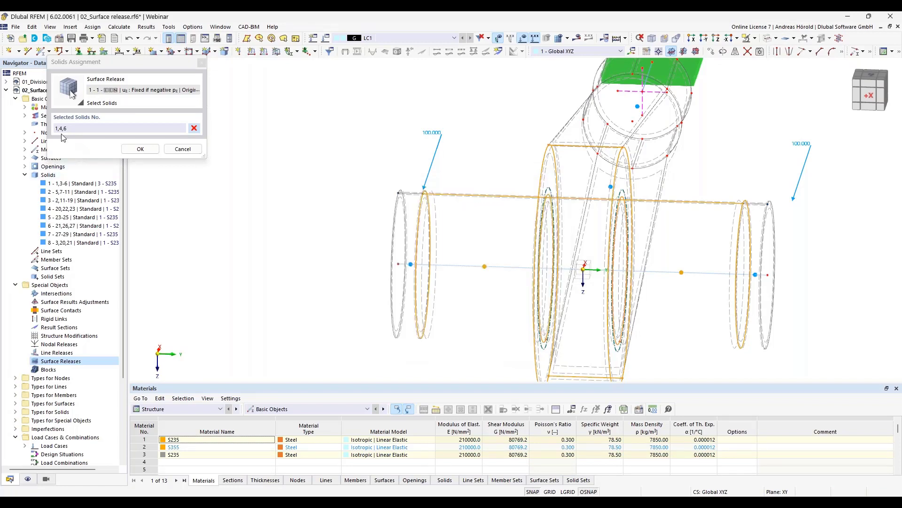
{"action": "left_click_drag", "start_coordinate": [60, 128], "coordinate": [43, 124]}
{"action": "key", "text": "Delete"}
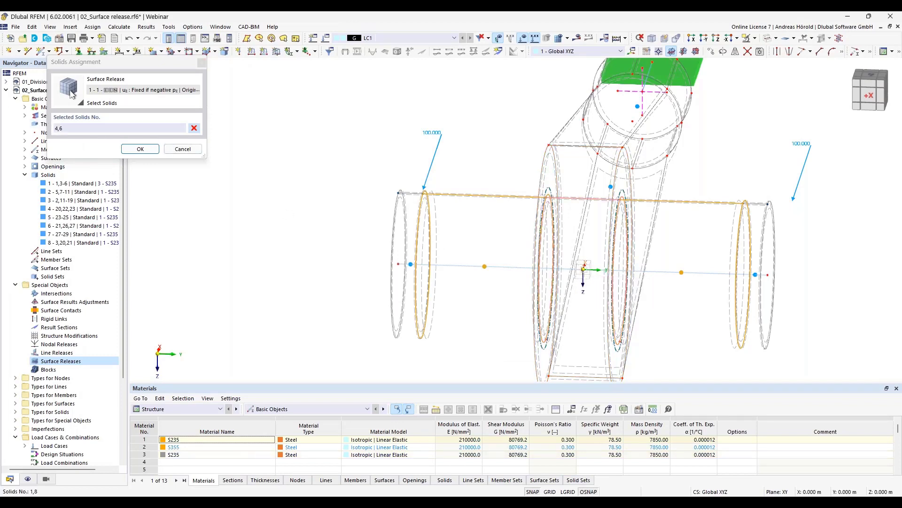
Add solid 8, the middle pin segment, to the released solids and create the release with the correction that adds surfaces 20-22 and 26
{"action": "left_click", "coordinate": [583, 268]}
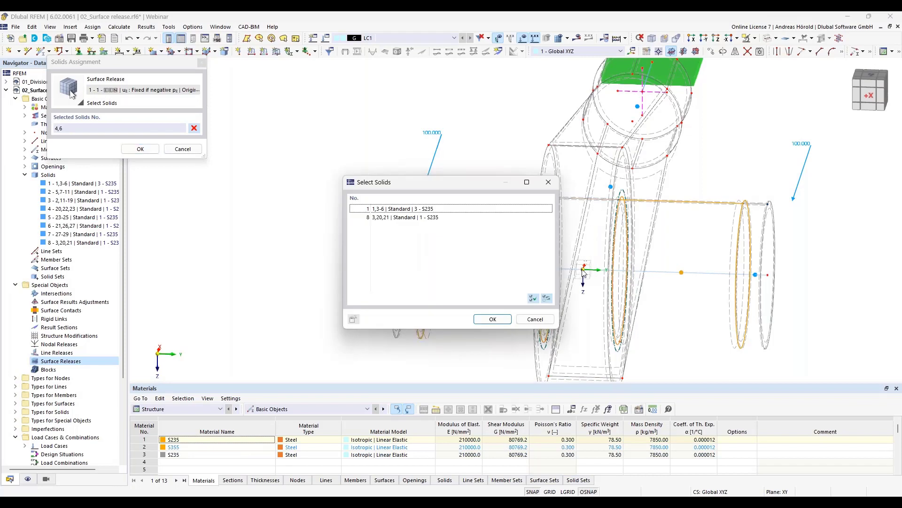
{"action": "left_click", "coordinate": [389, 219]}
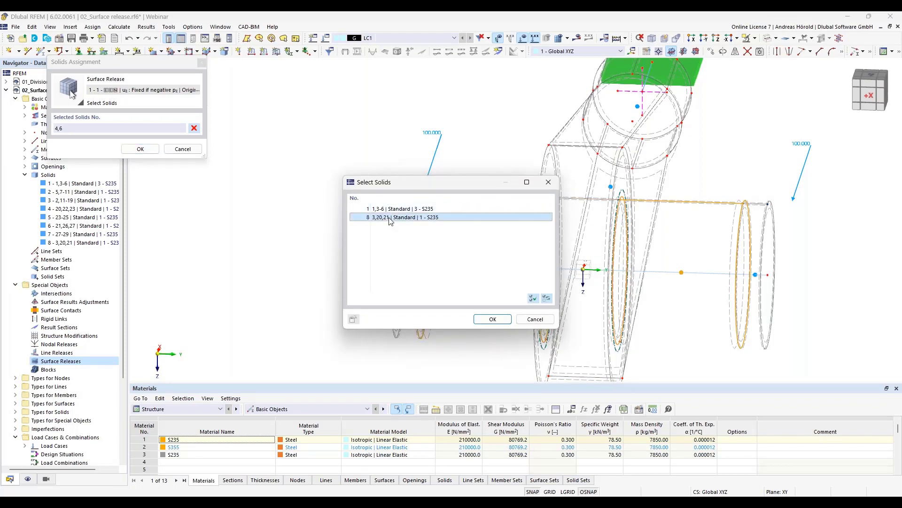
{"action": "left_click", "coordinate": [491, 320]}
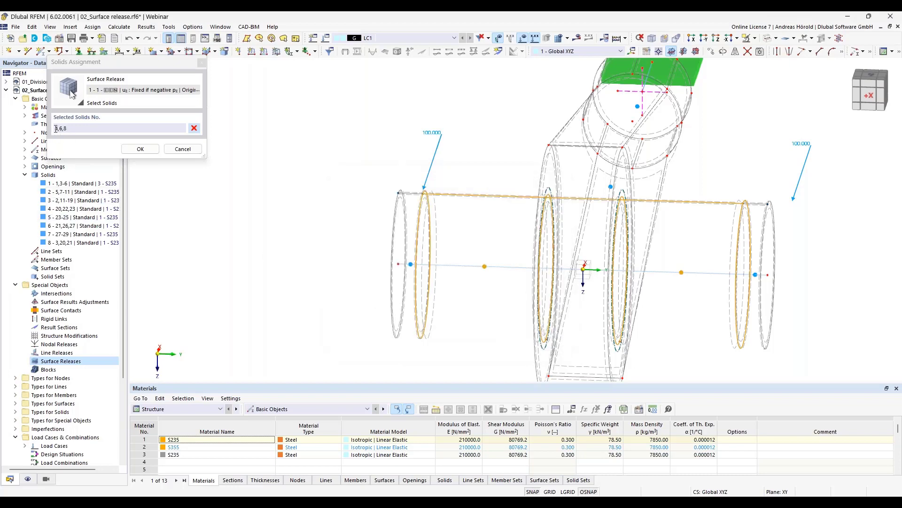
{"action": "left_click", "coordinate": [143, 148]}
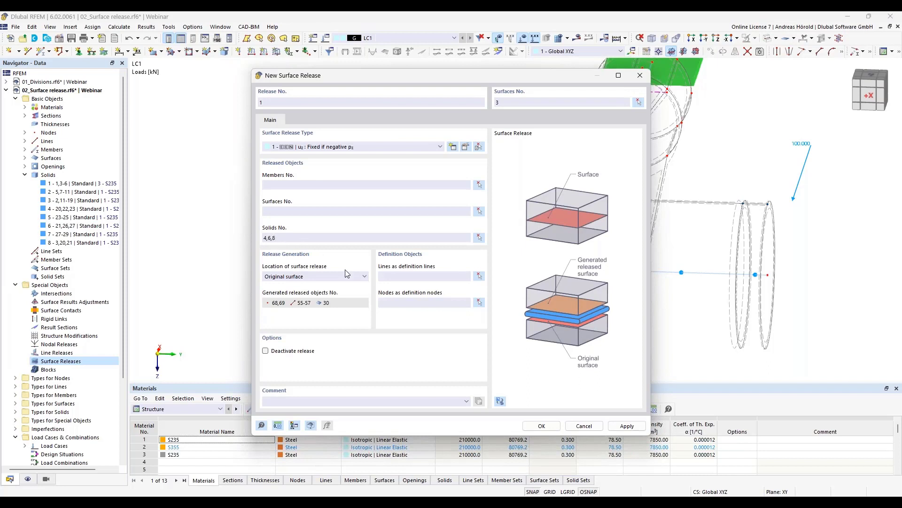
{"action": "left_click", "coordinate": [542, 425]}
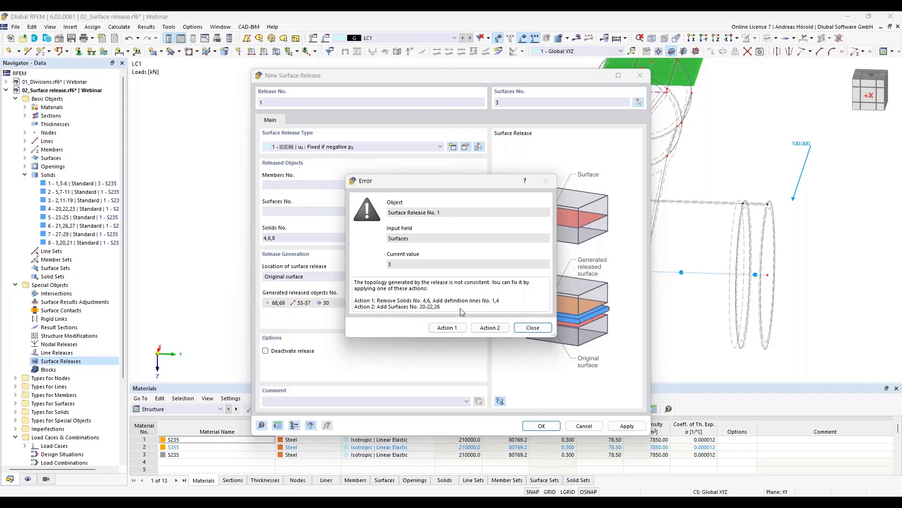
{"action": "left_click", "coordinate": [488, 328]}
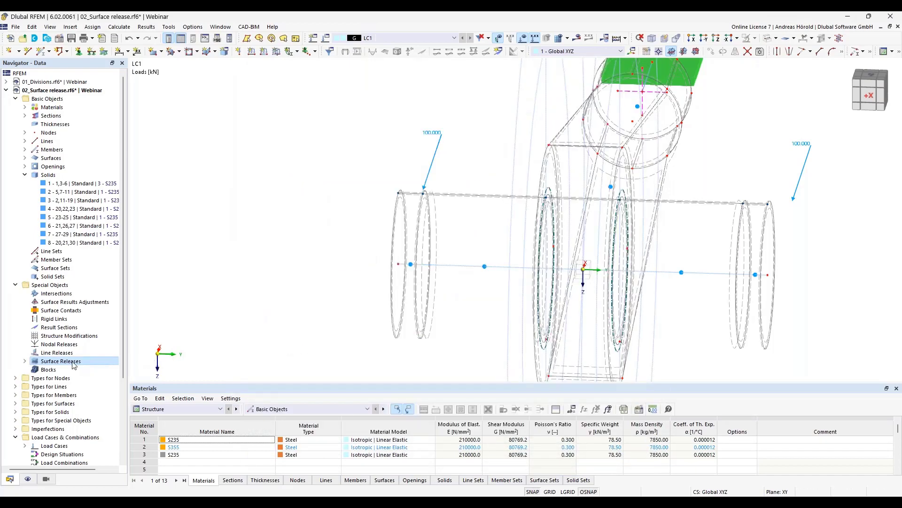
Calculate load case LC1 and display the global deformations of the released model
{"action": "middle_click_drag", "start_coordinate": [804, 288], "coordinate": [629, 246], "text": "ctrl"}
{"action": "scroll", "coordinate": [723, 290], "scroll_direction": "down", "scroll_amount": 3}
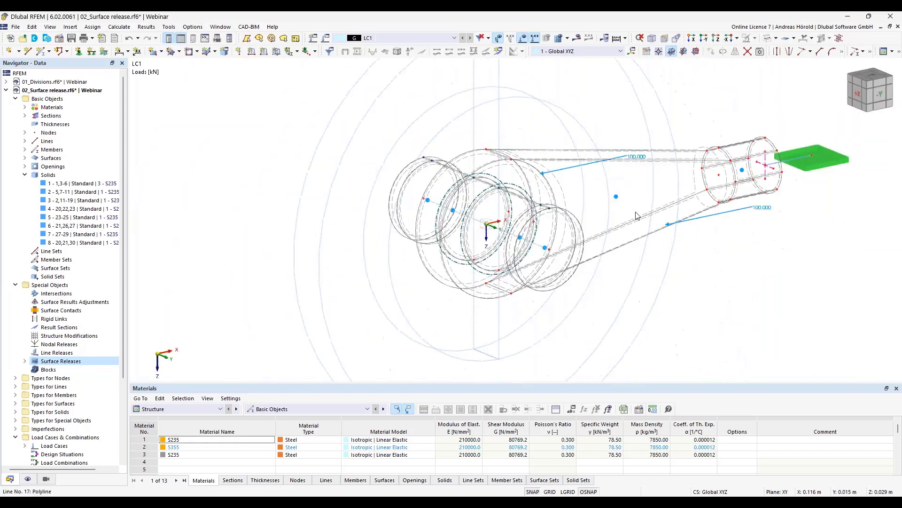
{"action": "left_click", "coordinate": [577, 38]}
{"action": "left_click", "coordinate": [490, 298]}
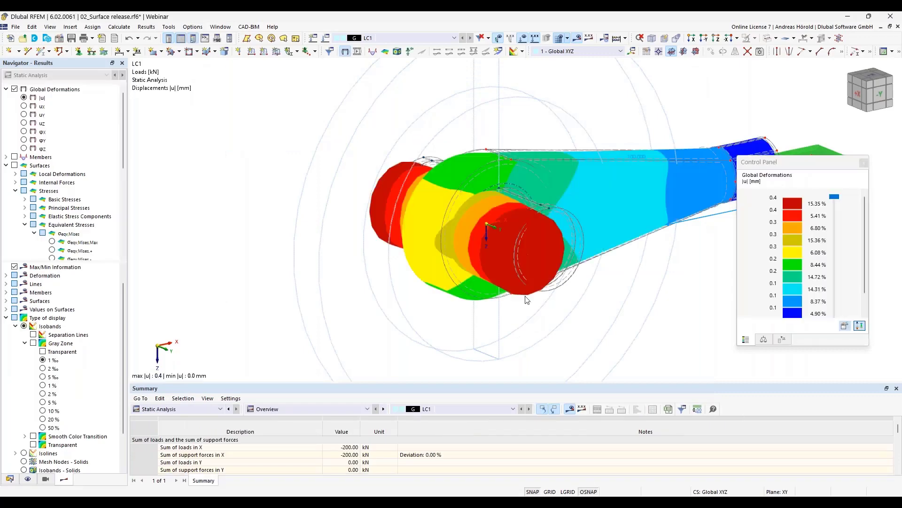
Examine the deformed pin and eye in the reverse Y view and animate the deformation
{"action": "middle_click_drag", "start_coordinate": [615, 274], "coordinate": [605, 307]}
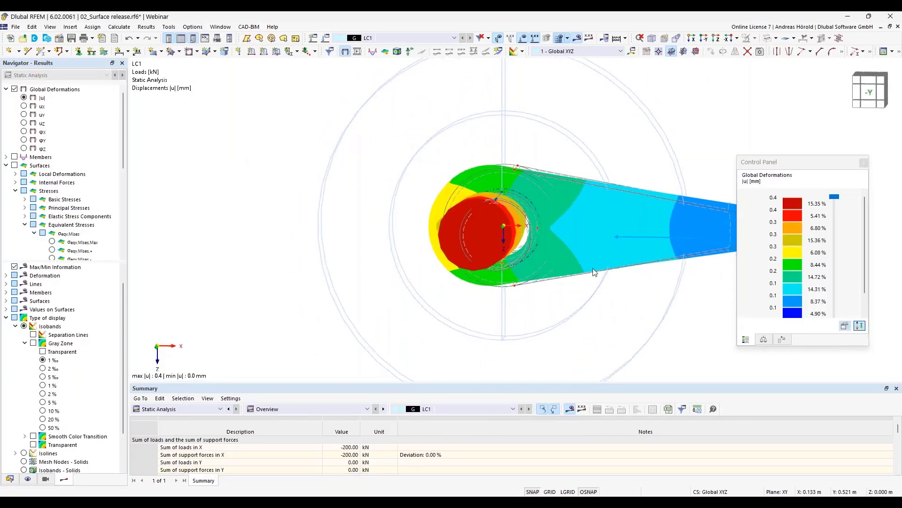
{"action": "scroll", "coordinate": [587, 260], "scroll_direction": "up", "scroll_amount": 5}
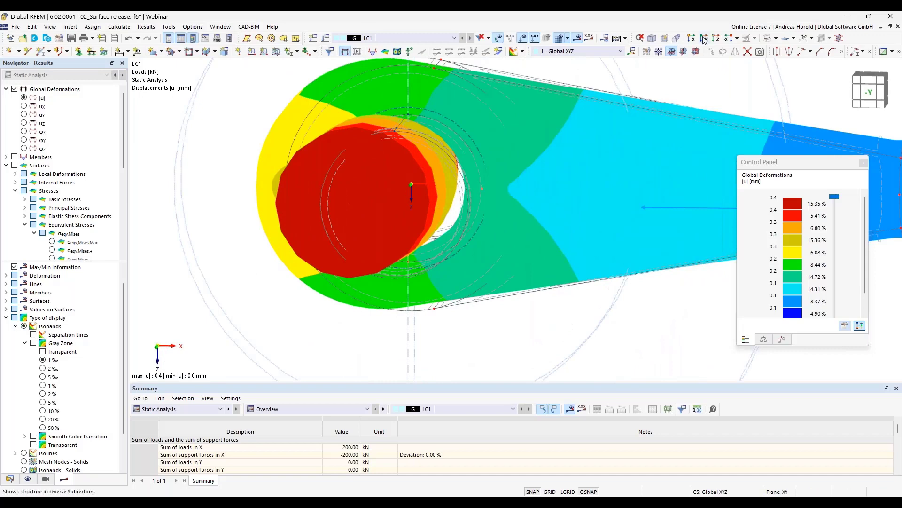
{"action": "left_click", "coordinate": [703, 38]}
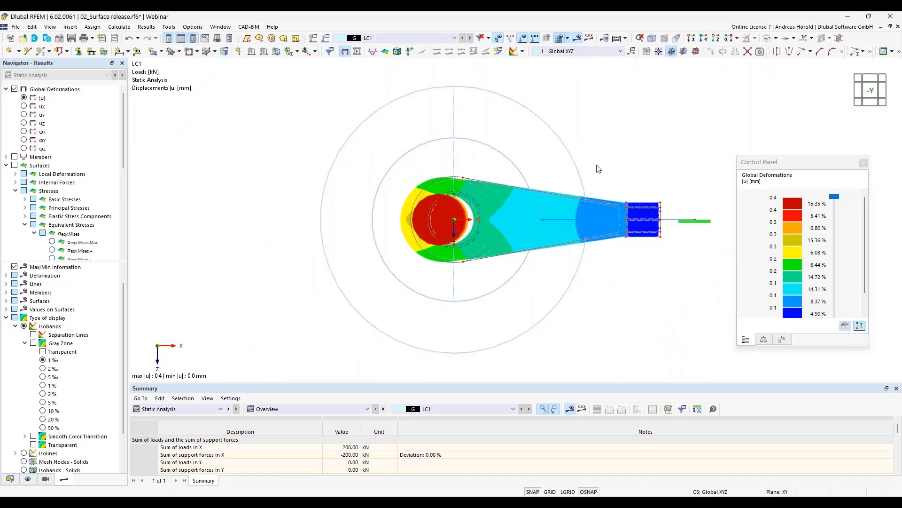
{"action": "scroll", "coordinate": [494, 219], "scroll_direction": "up", "scroll_amount": 3}
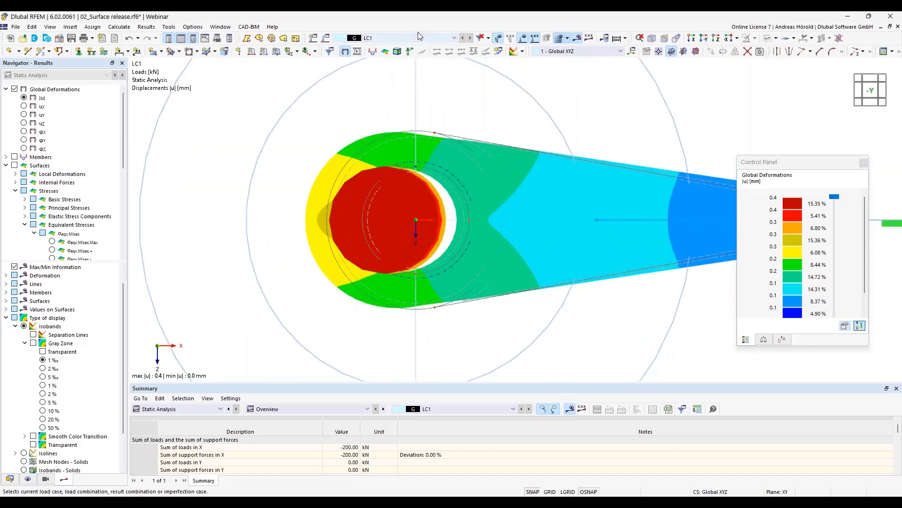
{"action": "left_click", "coordinate": [357, 51]}
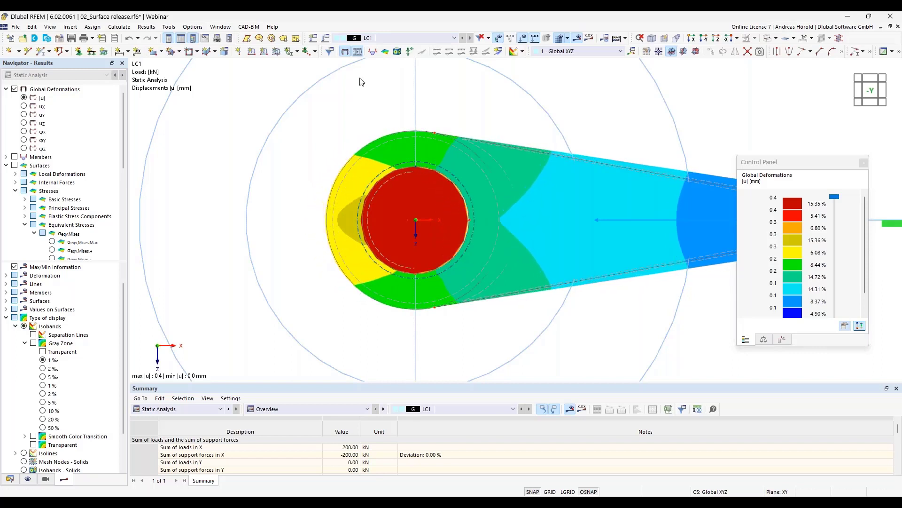
Stop the deformation animation and display the basic stresses σx of the solids
{"action": "left_click", "coordinate": [357, 52]}
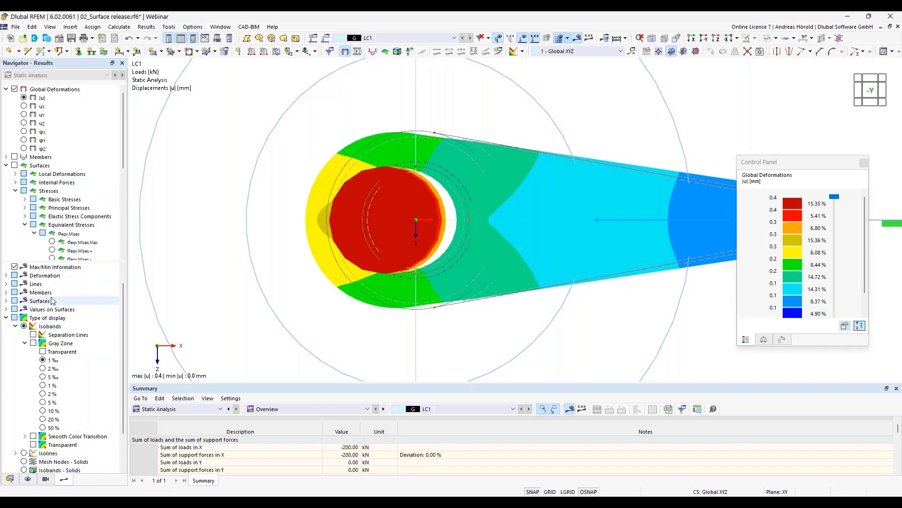
{"action": "left_click_drag", "start_coordinate": [64, 261], "coordinate": [64, 376]}
{"action": "scroll", "coordinate": [61, 314], "scroll_direction": "down", "scroll_amount": 3}
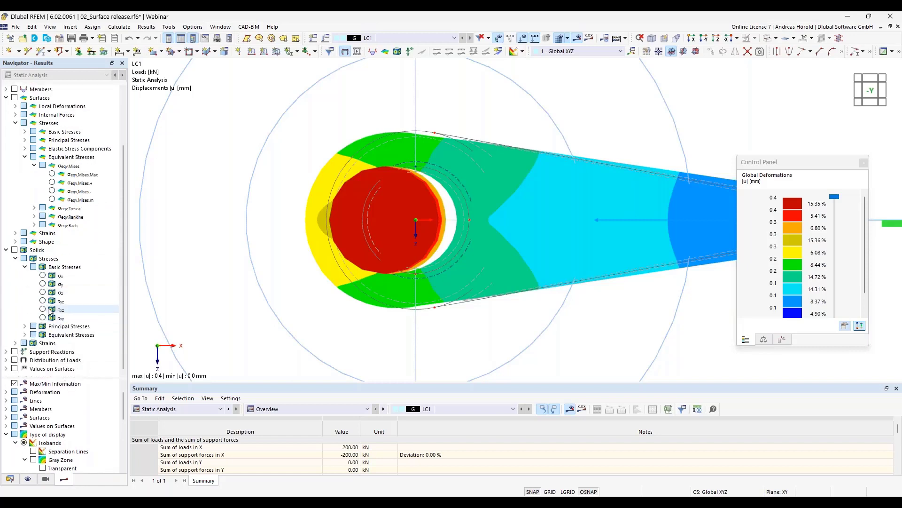
{"action": "left_click", "coordinate": [43, 277]}
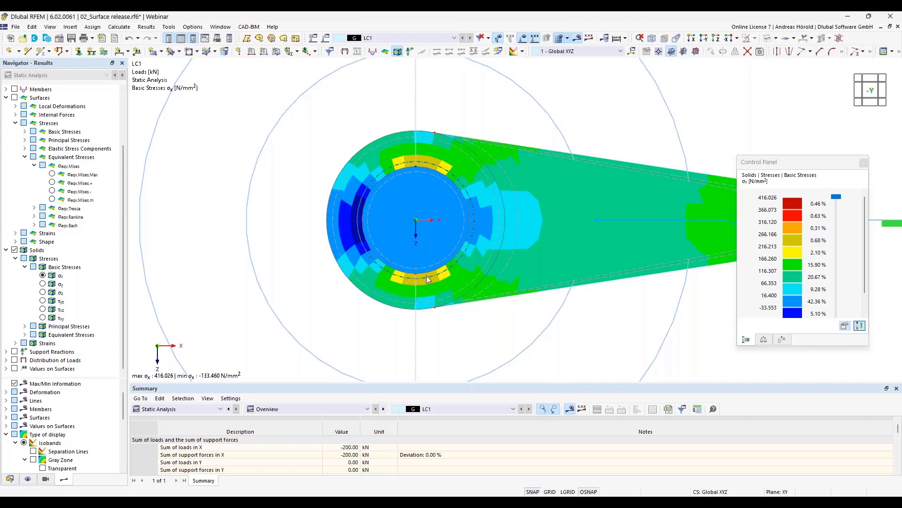
Switch to the 01_Divisions.rf6 model and check the drag-and-drop option for the work area
{"action": "left_click", "coordinate": [9, 479]}
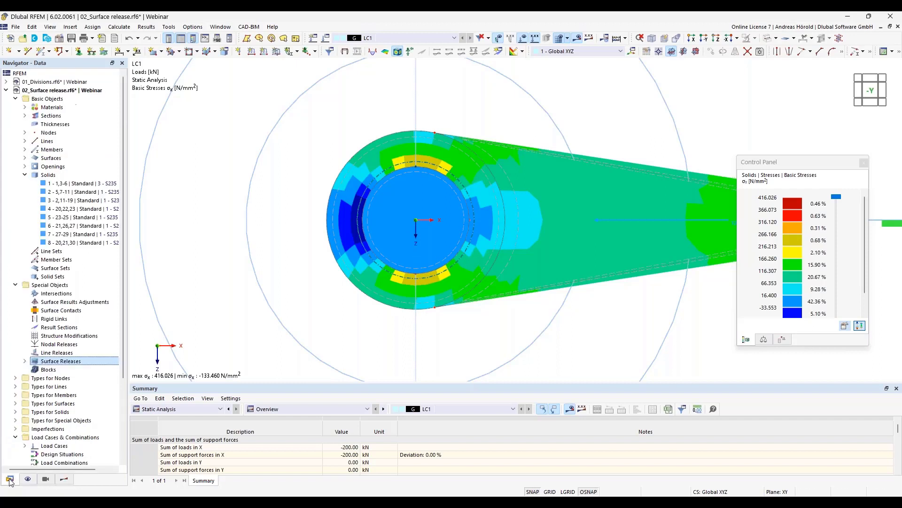
{"action": "left_click", "coordinate": [45, 82]}
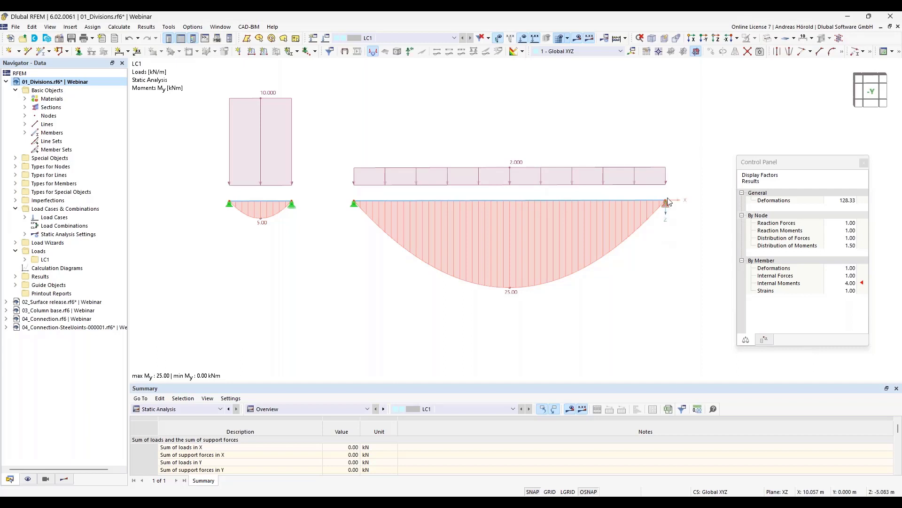
{"action": "right_click", "coordinate": [648, 291]}
{"action": "left_click", "coordinate": [648, 287]}
{"action": "right_click", "coordinate": [620, 301]}
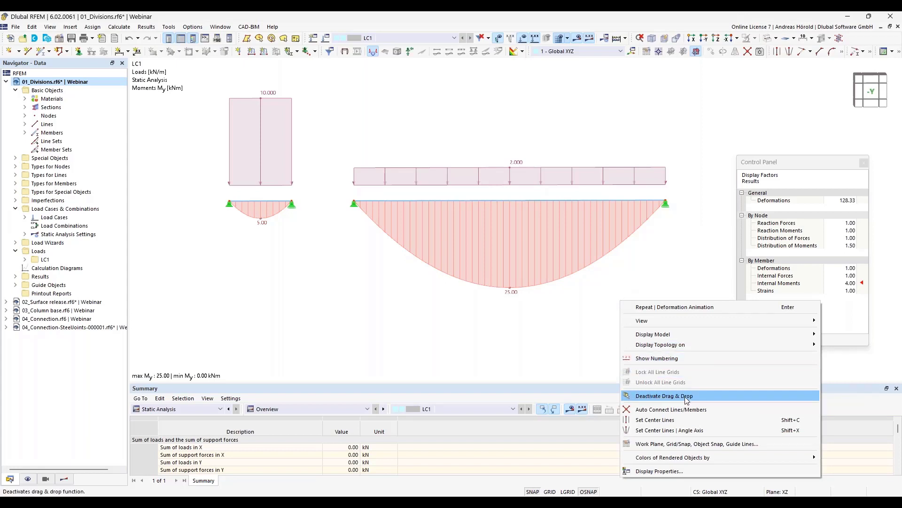
{"action": "left_click", "coordinate": [633, 398]}
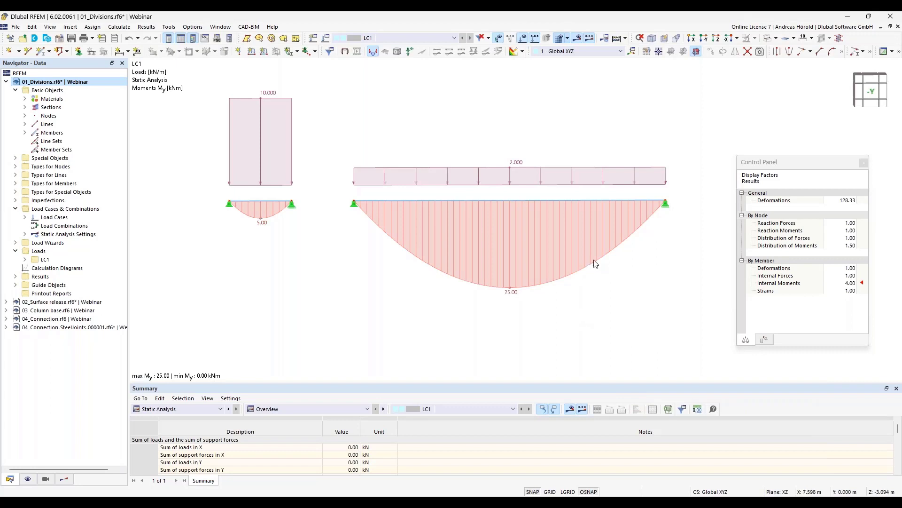
Move the right end node of the longer beam upward and copy both beams with their supports below the originals
{"action": "left_click_drag", "start_coordinate": [668, 203], "coordinate": [679, 123]}
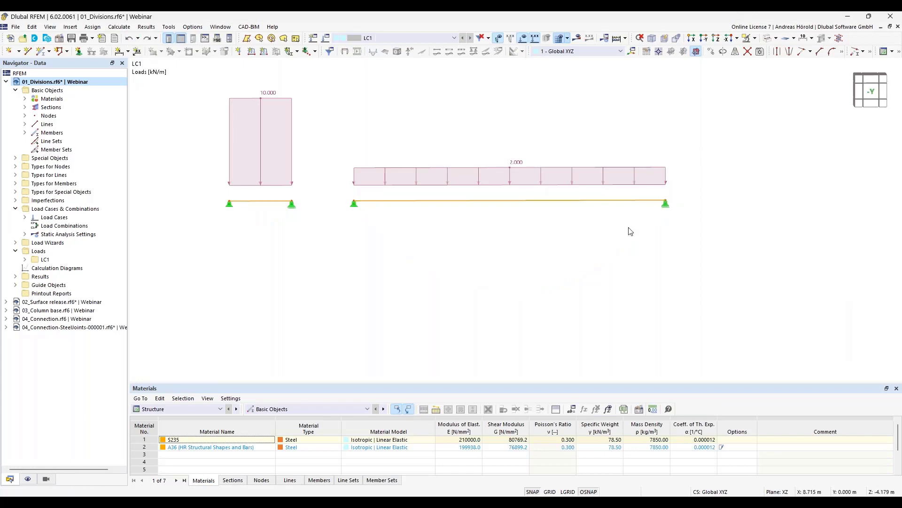
{"action": "left_click_drag", "start_coordinate": [668, 203], "coordinate": [673, 124]}
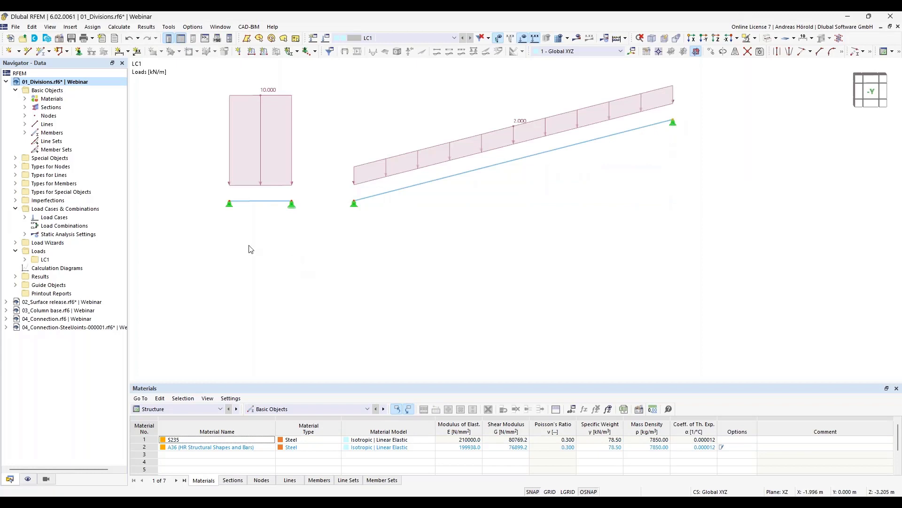
{"action": "left_click_drag", "start_coordinate": [207, 242], "coordinate": [744, 108]}
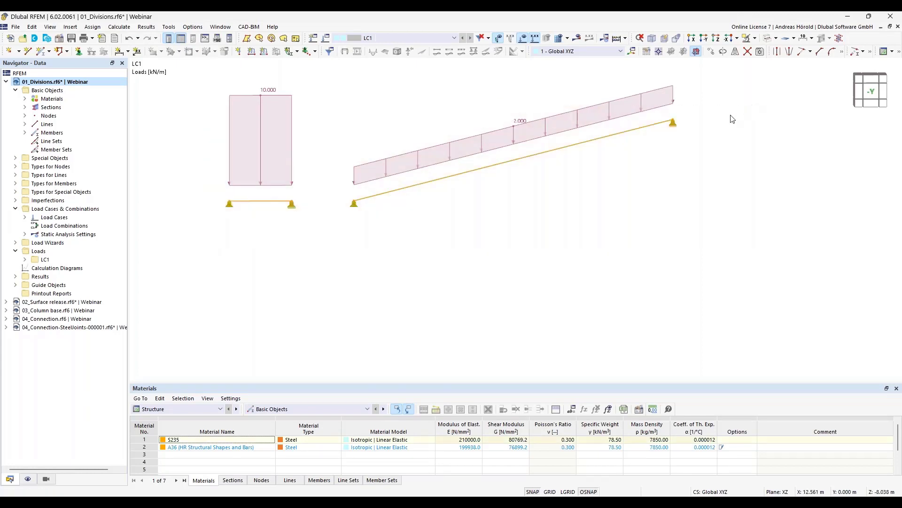
{"action": "left_click_drag", "start_coordinate": [640, 134], "coordinate": [638, 216], "text": "ctrl"}
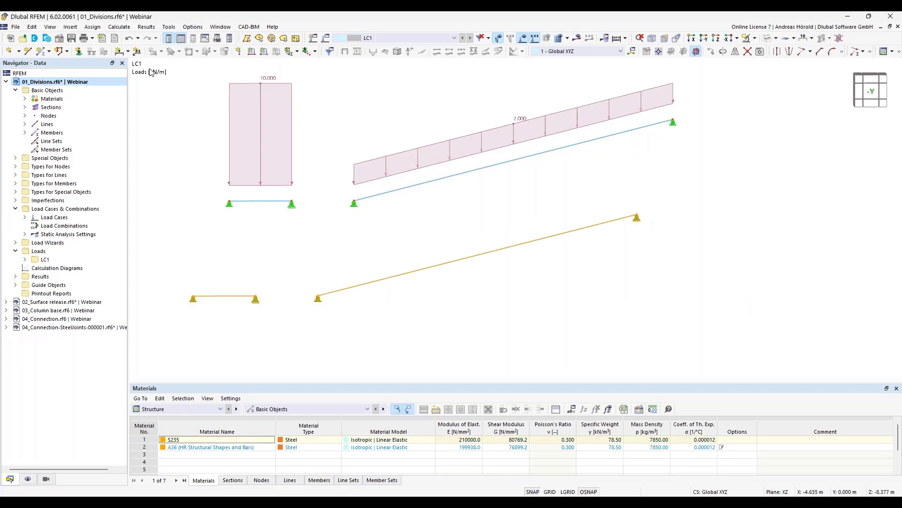
Undo the copying of the beams and the move of the longer beam's end node
{"action": "left_click", "coordinate": [128, 40]}
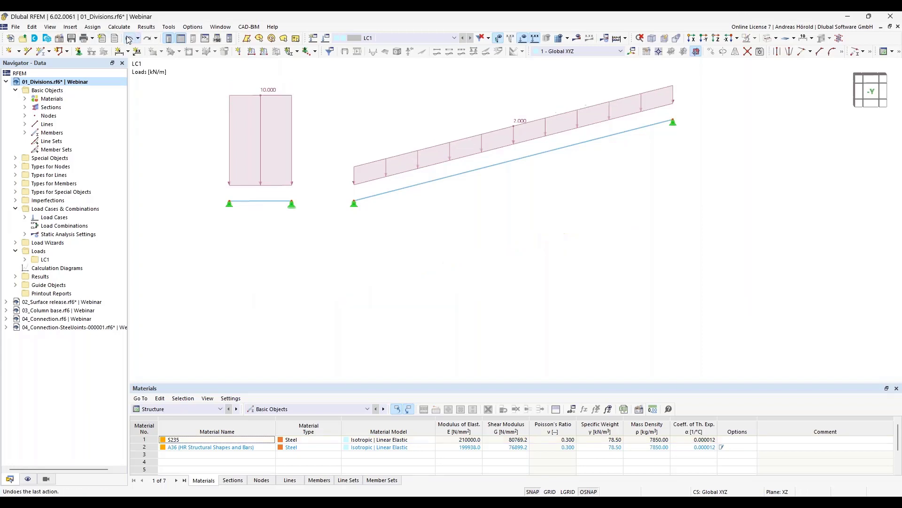
{"action": "left_click", "coordinate": [128, 39]}
{"action": "middle_click_drag", "start_coordinate": [451, 267], "coordinate": [506, 298]}
{"action": "scroll", "coordinate": [475, 258], "scroll_direction": "up", "scroll_amount": 2}
{"action": "scroll", "coordinate": [476, 261], "scroll_direction": "down", "scroll_amount": 1}
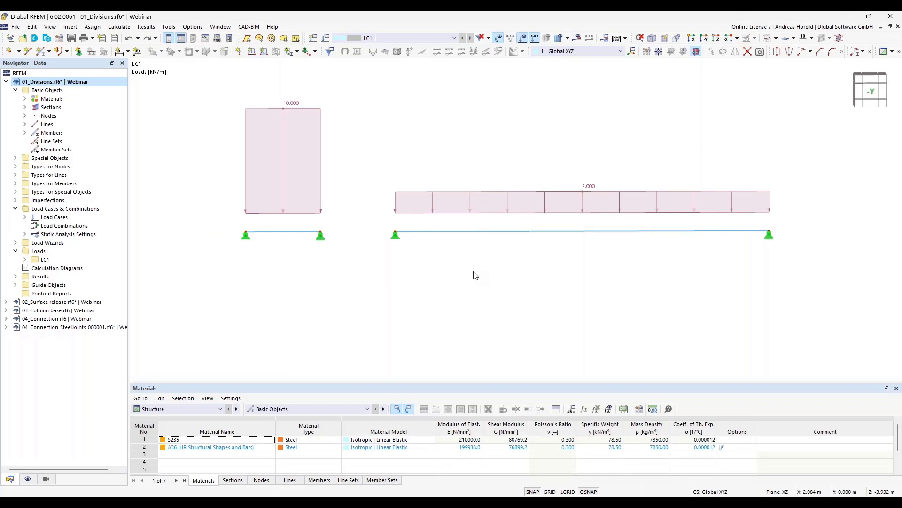
Start a new section and assign it IPE 300 from the EN 10365:2017 IPE series in the section library
{"action": "left_click", "coordinate": [24, 107]}
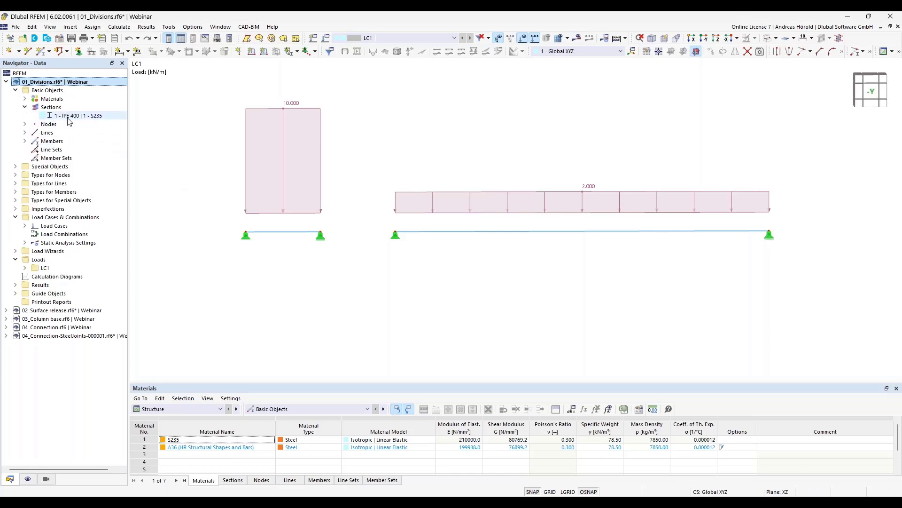
{"action": "right_click", "coordinate": [51, 108]}
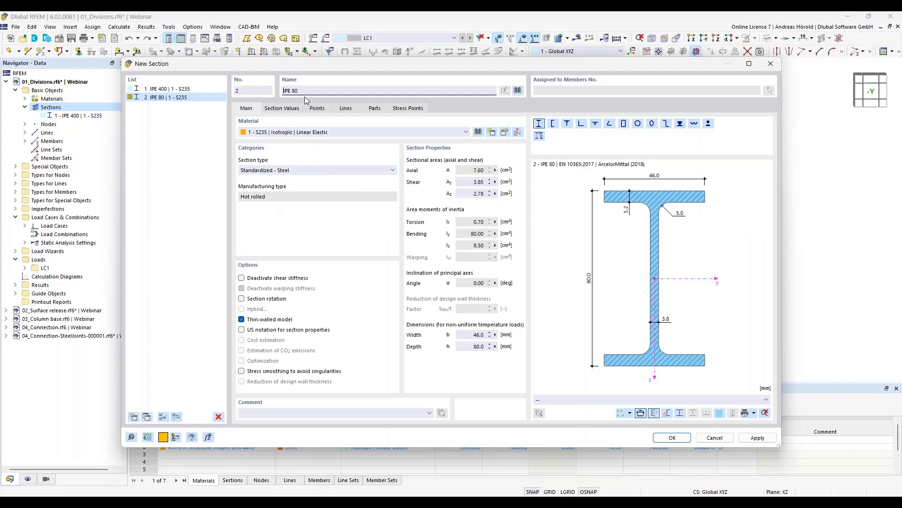
{"action": "left_click", "coordinate": [519, 90]}
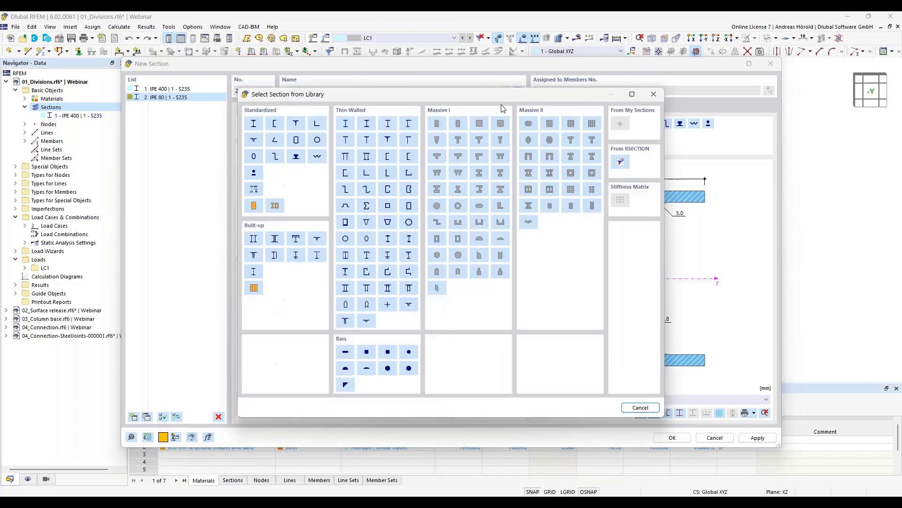
{"action": "left_click", "coordinate": [254, 123]}
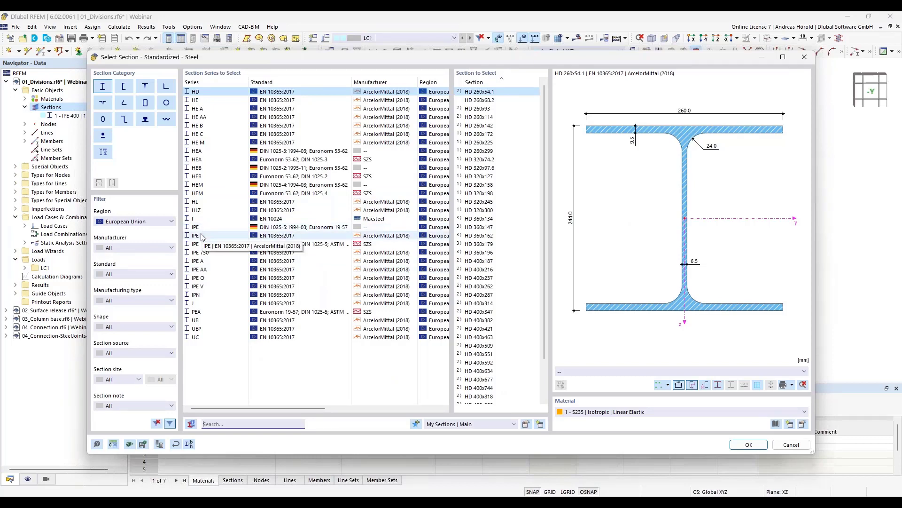
{"action": "left_click", "coordinate": [202, 235]}
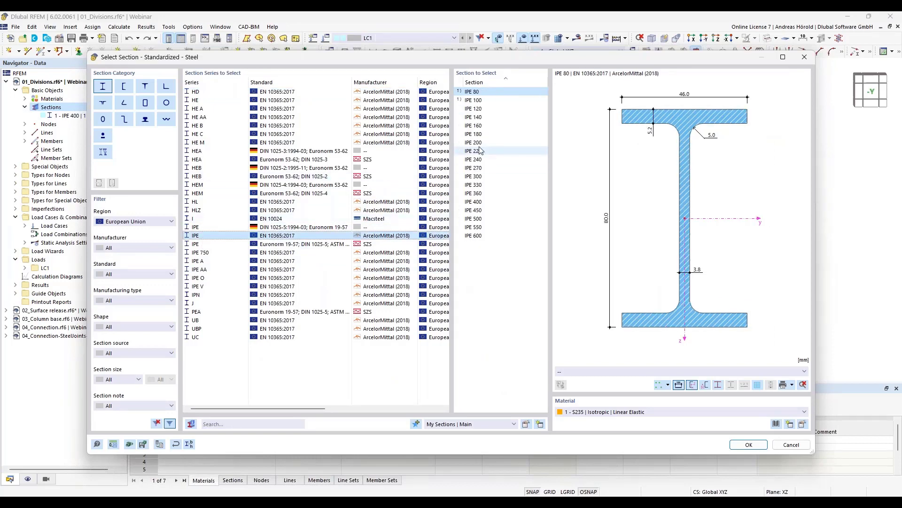
{"action": "left_click", "coordinate": [477, 176]}
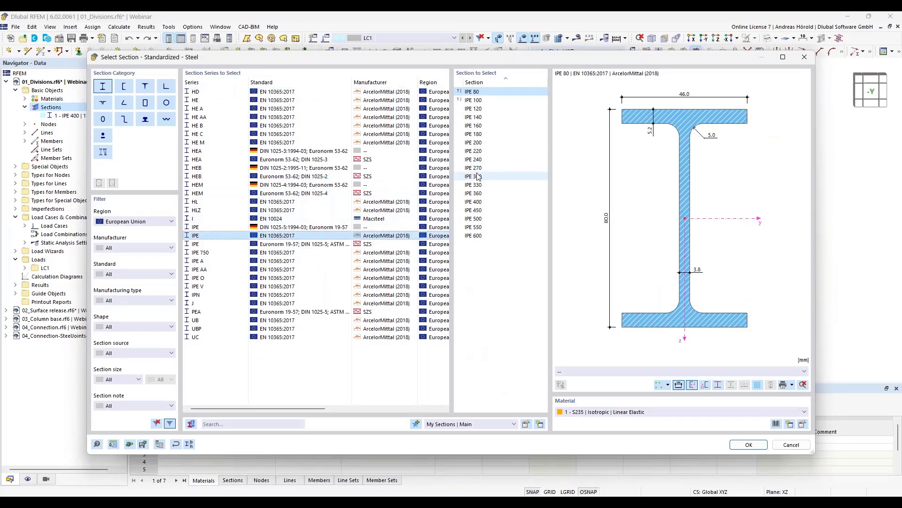
{"action": "left_click", "coordinate": [749, 445]}
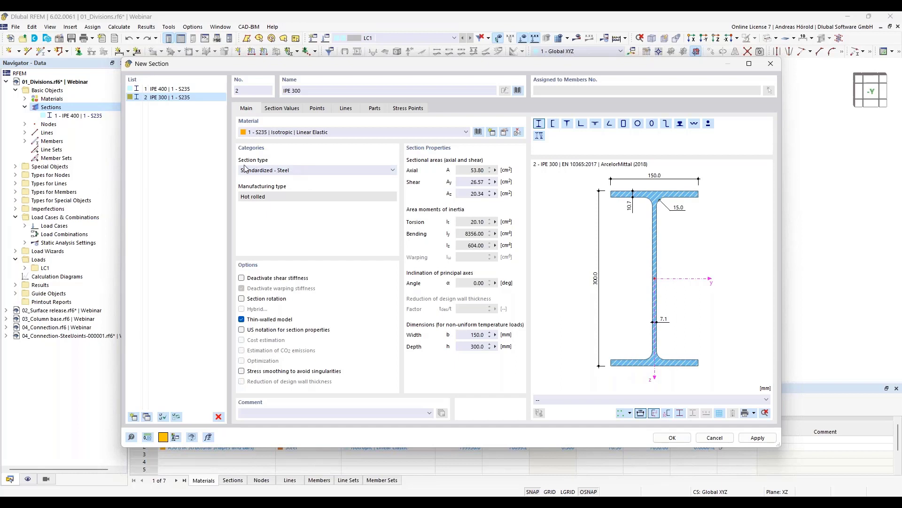
Convert the IPE 300 section to the Parametric - Thin-Walled type and set its web thickness tw to 5 mm
{"action": "left_click", "coordinate": [304, 171]}
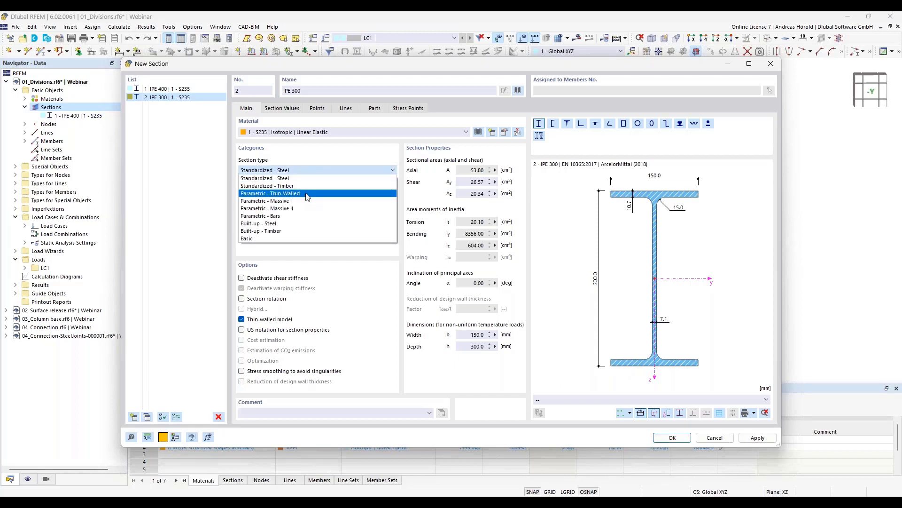
{"action": "left_click", "coordinate": [306, 194]}
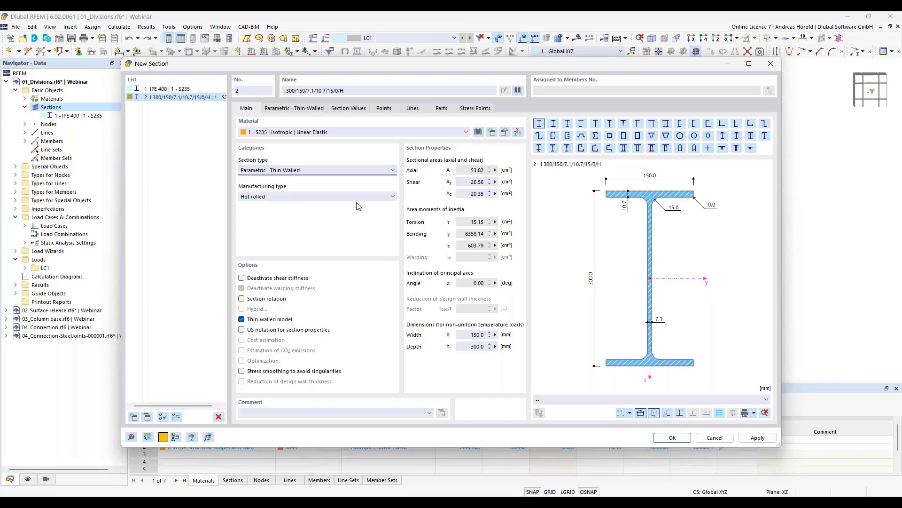
{"action": "left_click", "coordinate": [283, 109]}
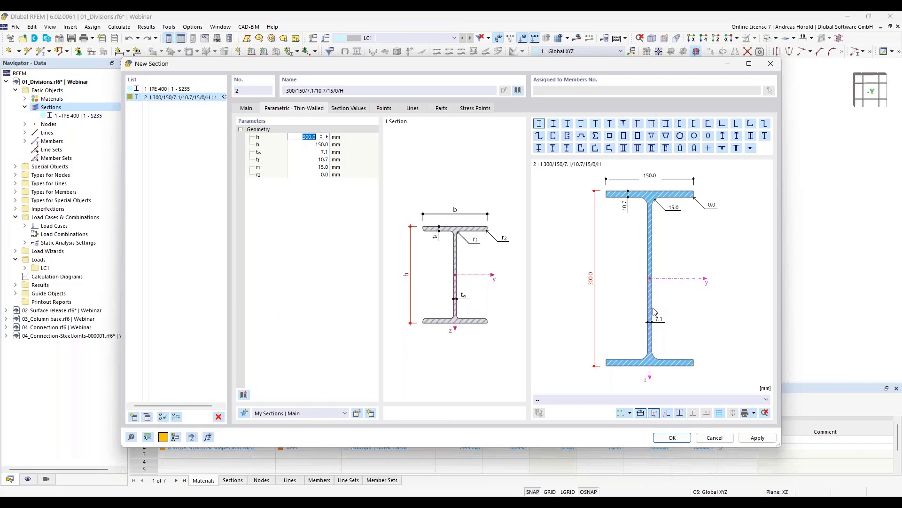
{"action": "left_click", "coordinate": [318, 160]}
{"action": "key", "text": "Up"}
{"action": "type", "text": "5"}
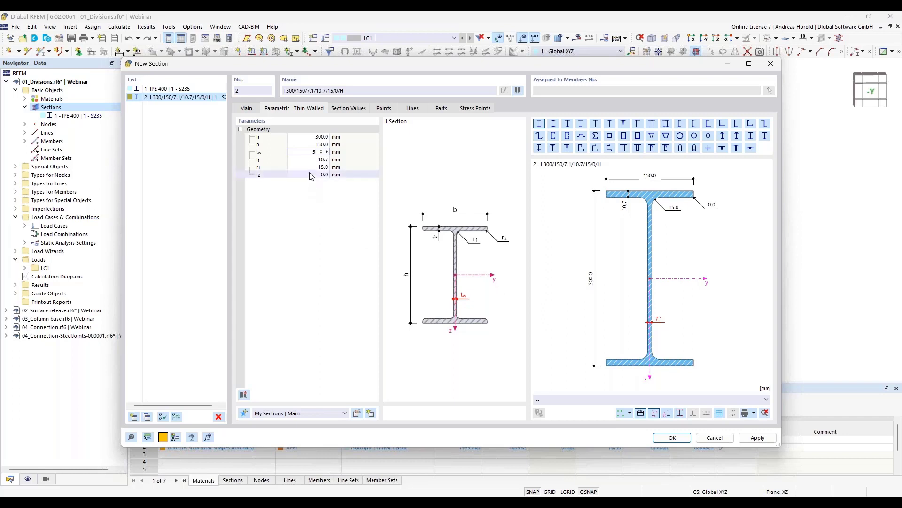
{"action": "left_click", "coordinate": [306, 222]}
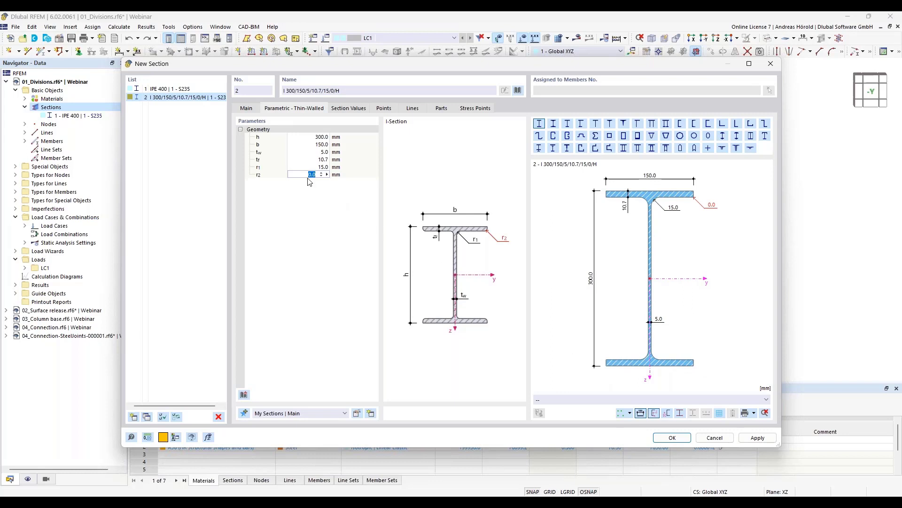
Set the parametric section's flange thickness tf to 8.7 mm and height h to 296 mm, and discard the new section
{"action": "left_click", "coordinate": [323, 160]}
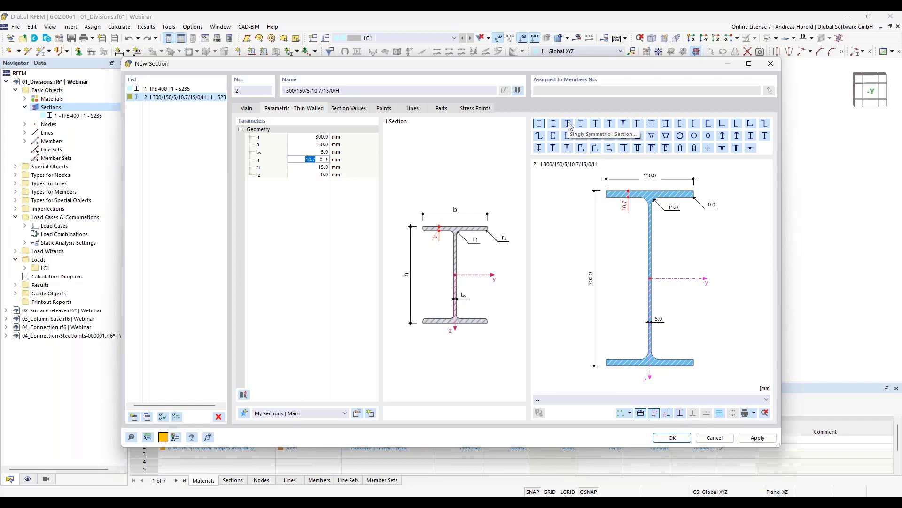
{"action": "left_click", "coordinate": [698, 306]}
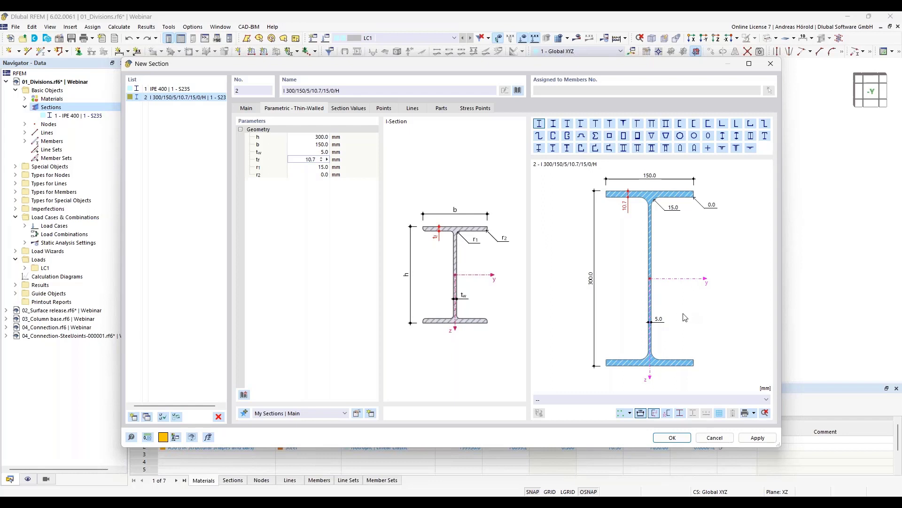
{"action": "left_click", "coordinate": [310, 160]}
{"action": "type", "text": "8"}
{"action": "left_click", "coordinate": [308, 176]}
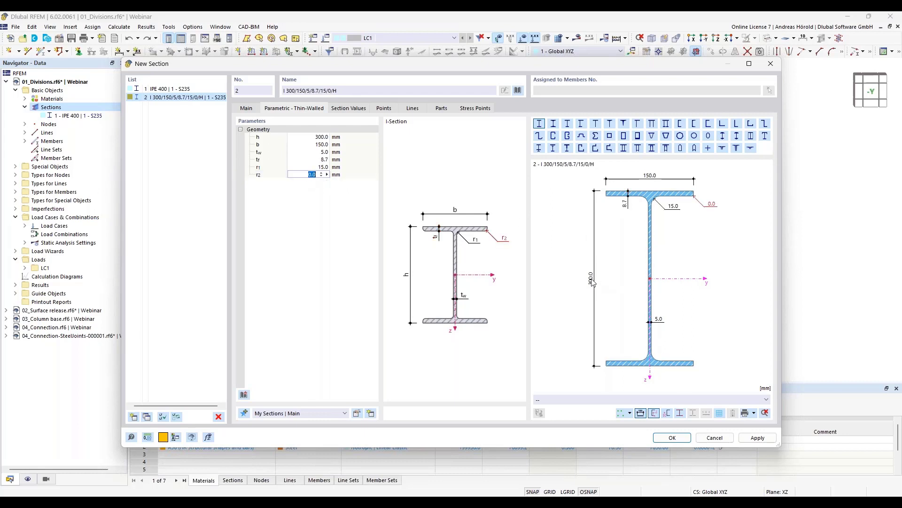
{"action": "left_click", "coordinate": [322, 137]}
{"action": "type", "text": "296"}
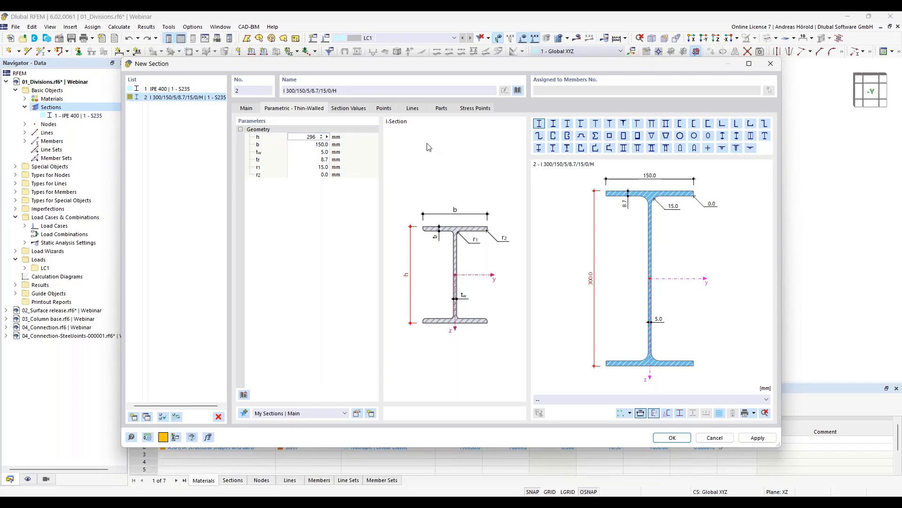
{"action": "left_click", "coordinate": [360, 215]}
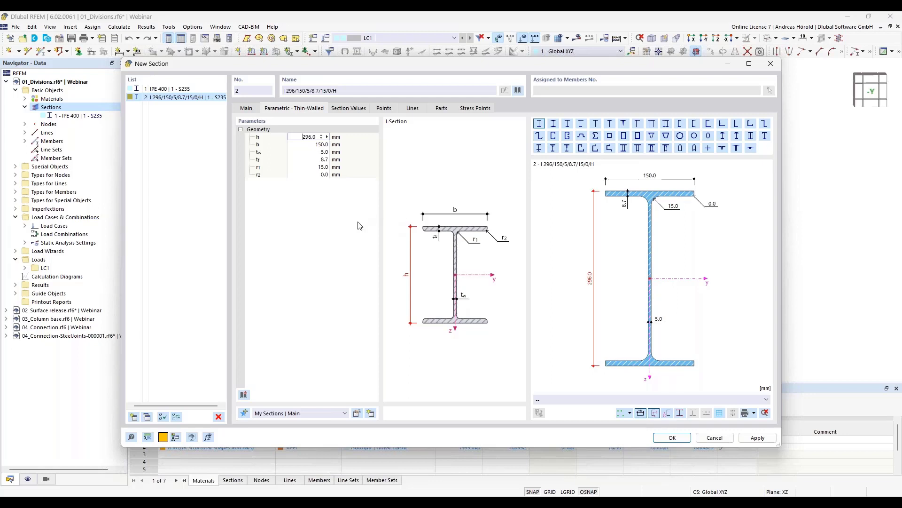
{"action": "left_click", "coordinate": [715, 438]}
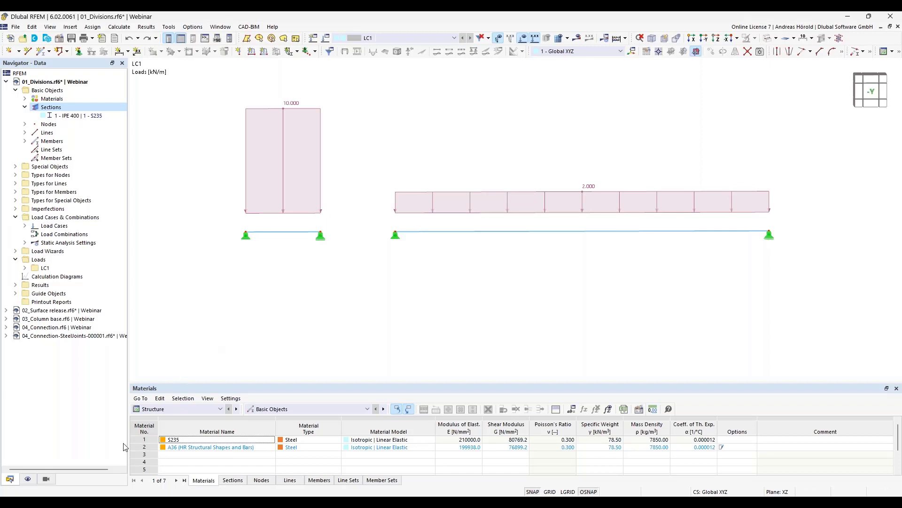
Switch to the 03_Column base.rf6 model and bring up its result display options
{"action": "left_click", "coordinate": [54, 320]}
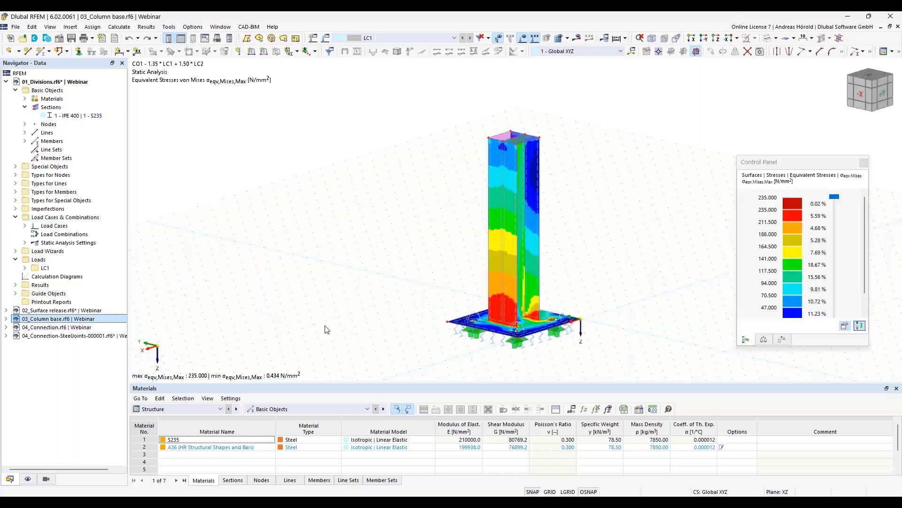
{"action": "scroll", "coordinate": [338, 324], "scroll_direction": "up", "scroll_amount": 1}
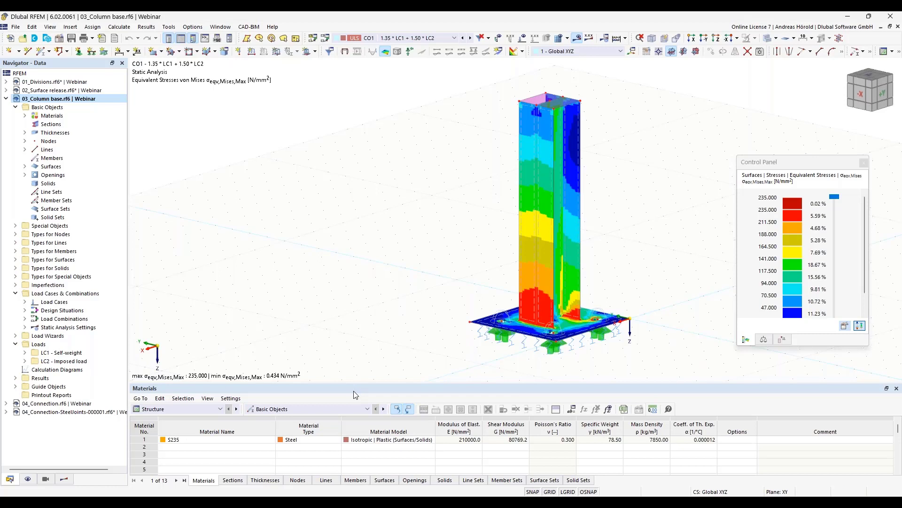
{"action": "left_click", "coordinate": [65, 479]}
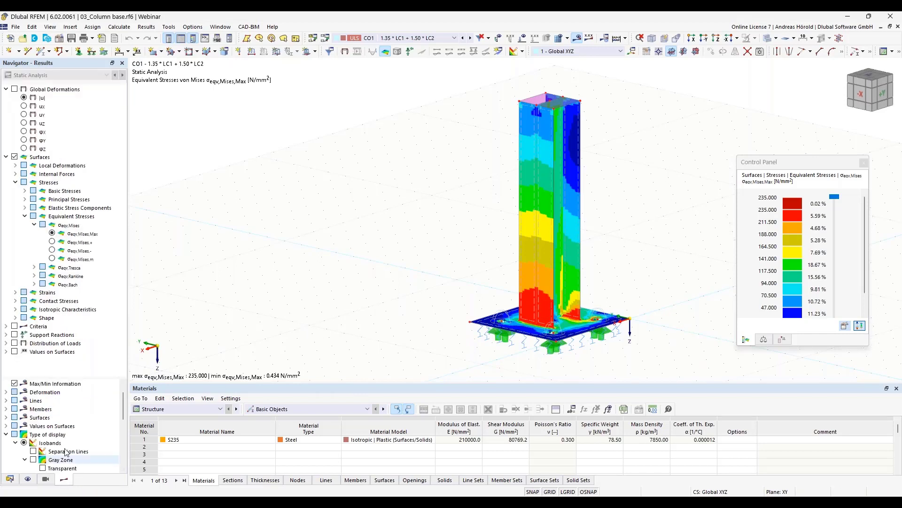
{"action": "scroll", "coordinate": [66, 400], "scroll_direction": "down", "scroll_amount": 3}
{"action": "scroll", "coordinate": [66, 400], "scroll_direction": "up", "scroll_amount": 3}
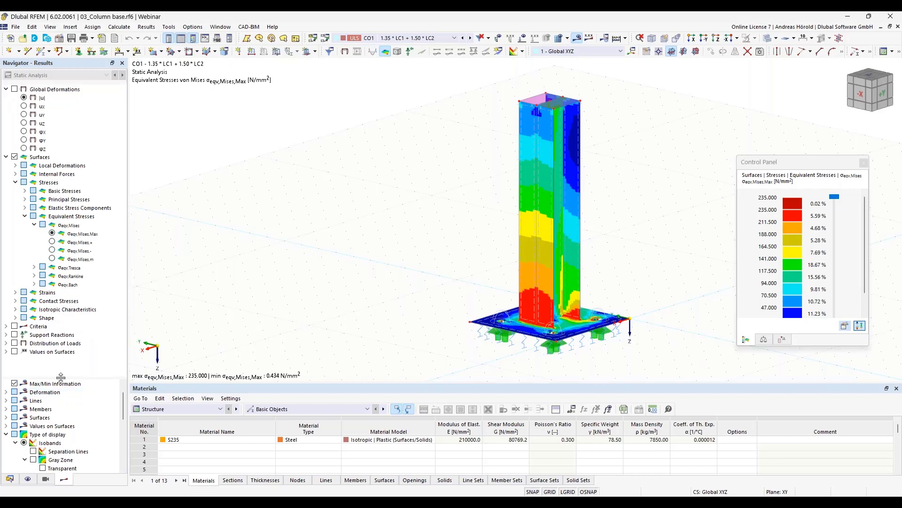
Turn on the Gray Zone for the isobands, compare the 1 ‰, 1 % and 5 % thresholds, and set it to 50 %
{"action": "left_click_drag", "start_coordinate": [61, 379], "coordinate": [55, 223]}
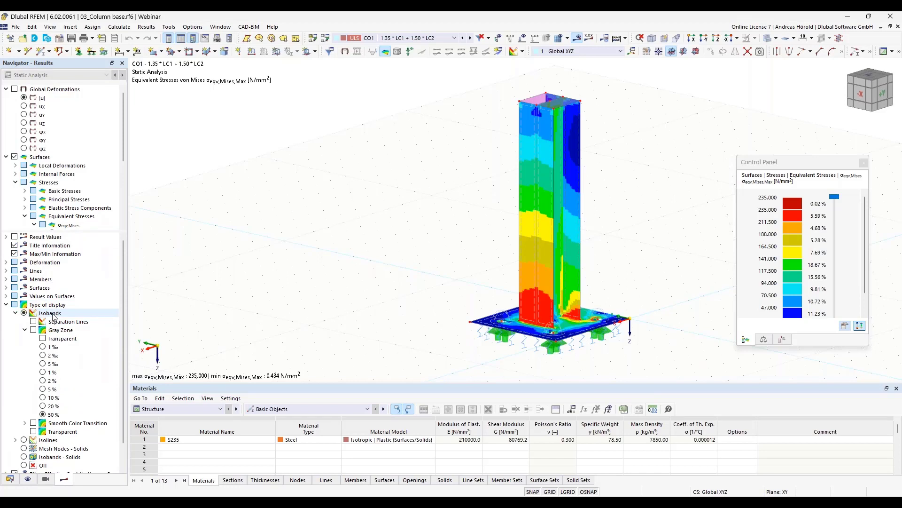
{"action": "left_click", "coordinate": [33, 330]}
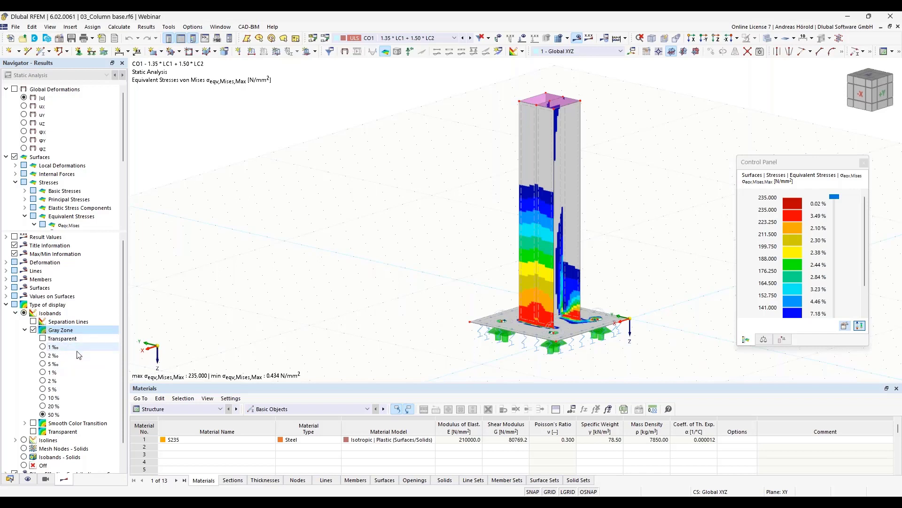
{"action": "left_click", "coordinate": [42, 348]}
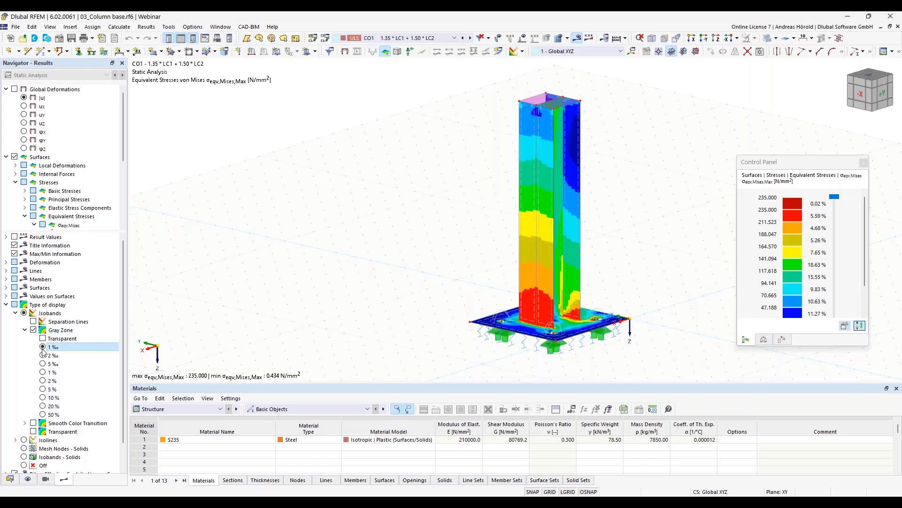
{"action": "left_click", "coordinate": [43, 372]}
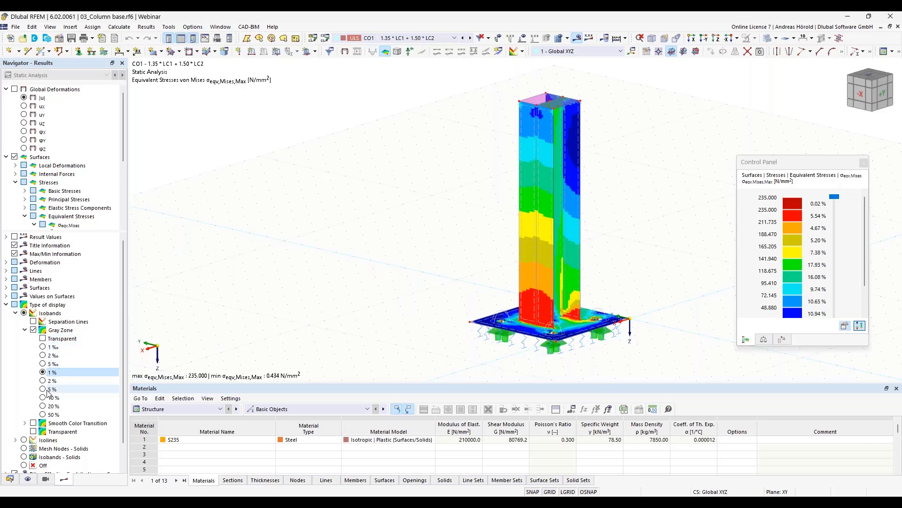
{"action": "left_click", "coordinate": [43, 389]}
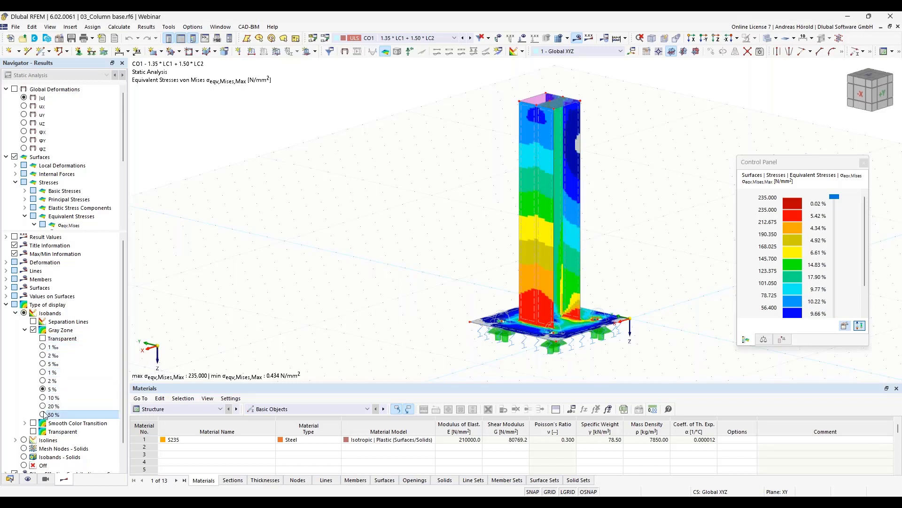
{"action": "left_click", "coordinate": [43, 415]}
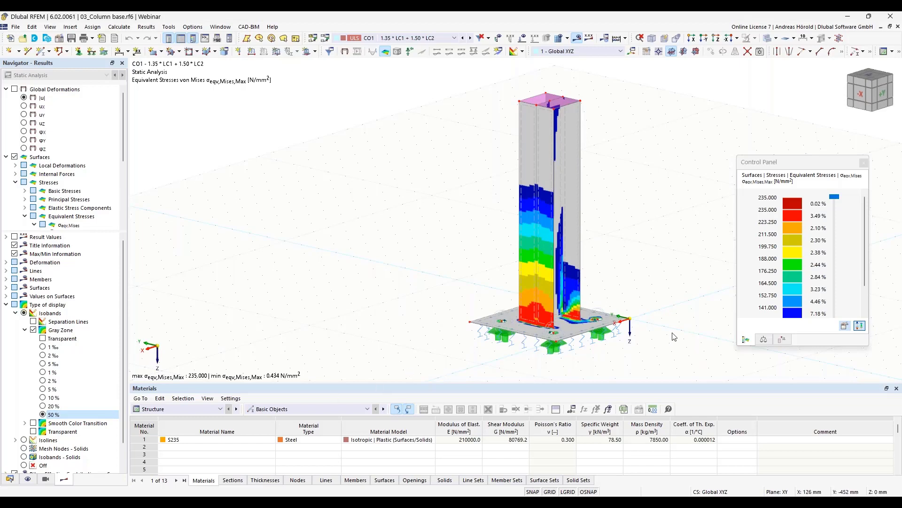
{"action": "scroll", "coordinate": [520, 322], "scroll_direction": "up", "scroll_amount": 5}
{"action": "scroll", "coordinate": [520, 321], "scroll_direction": "up", "scroll_amount": 3}
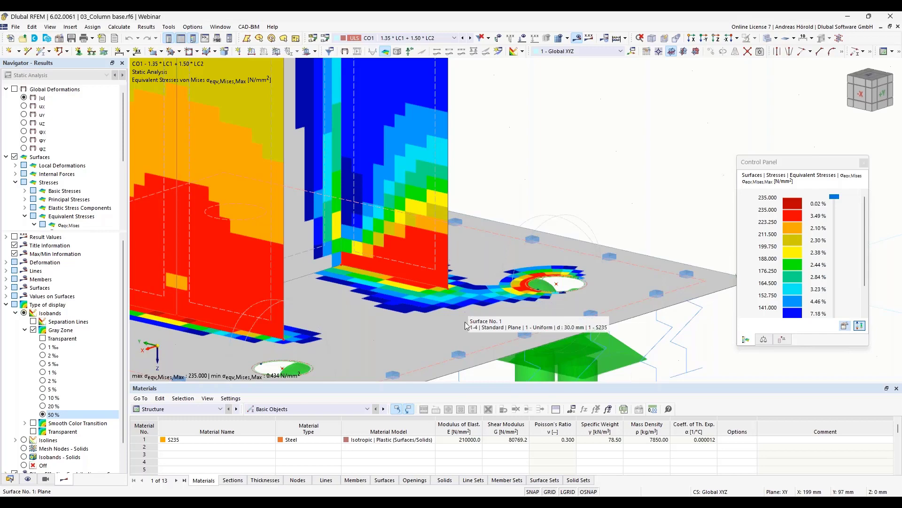
{"action": "scroll", "coordinate": [314, 338], "scroll_direction": "down", "scroll_amount": 2}
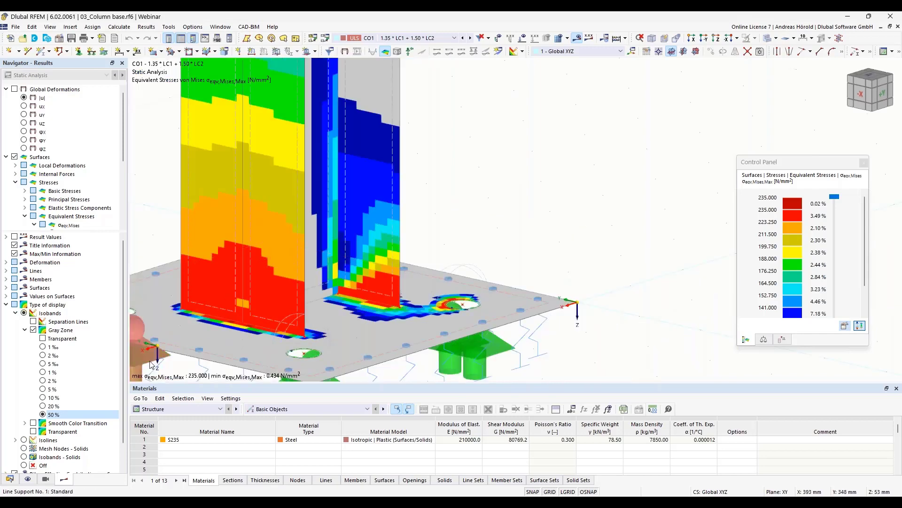
Switch to the 04_Connection.rf6 model to work on the junction of the U 160 and IPE 160 beams
{"action": "left_click", "coordinate": [10, 478]}
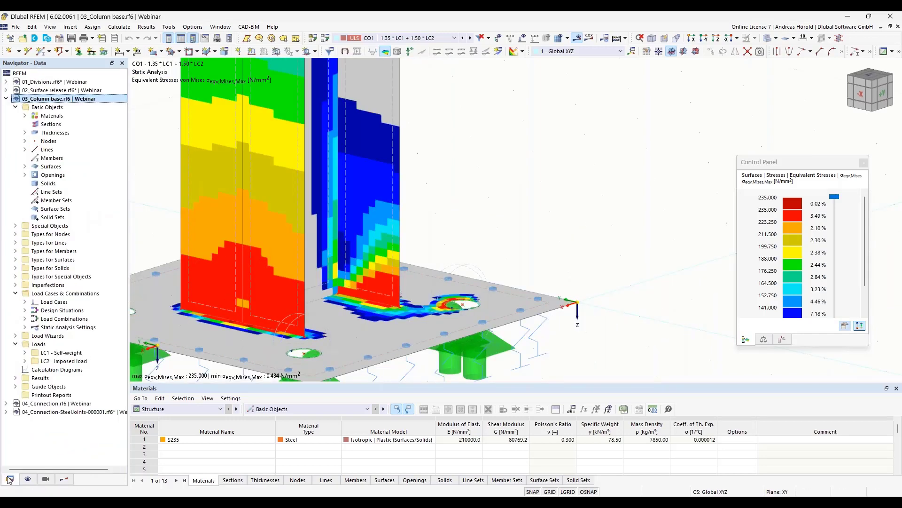
{"action": "left_click", "coordinate": [49, 404]}
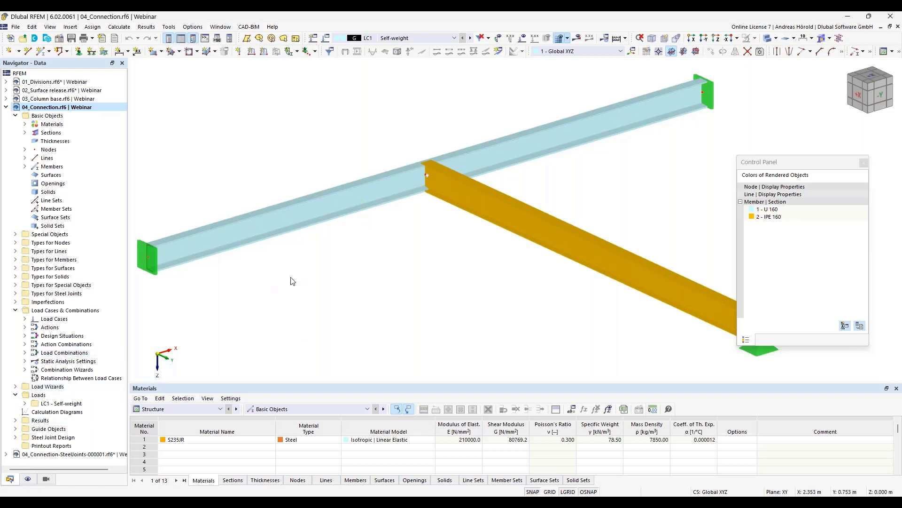
{"action": "scroll", "coordinate": [390, 191], "scroll_direction": "up", "scroll_amount": 3}
{"action": "middle_click_drag", "start_coordinate": [438, 179], "coordinate": [402, 235]}
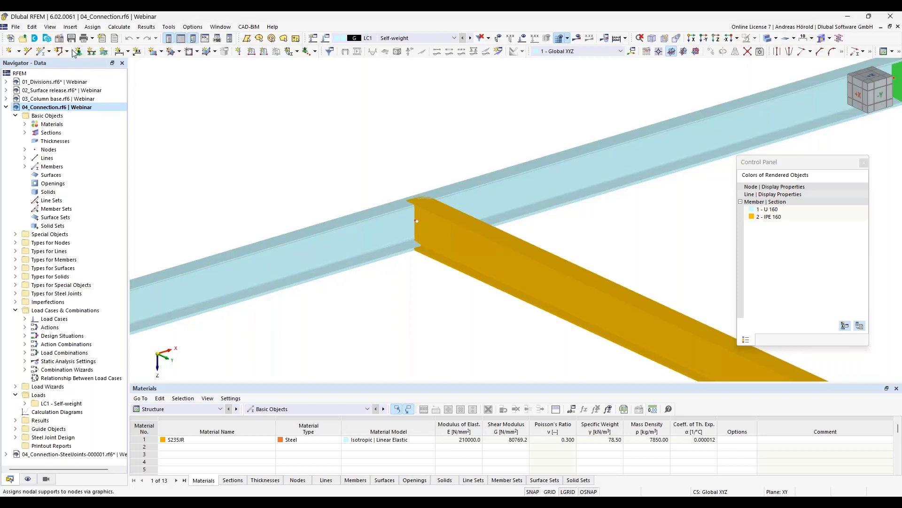
Review the model's activated add-ons and steel joint standard, keeping EN 1993 with the CEN | 2015-06 national annex
{"action": "left_click", "coordinate": [60, 40]}
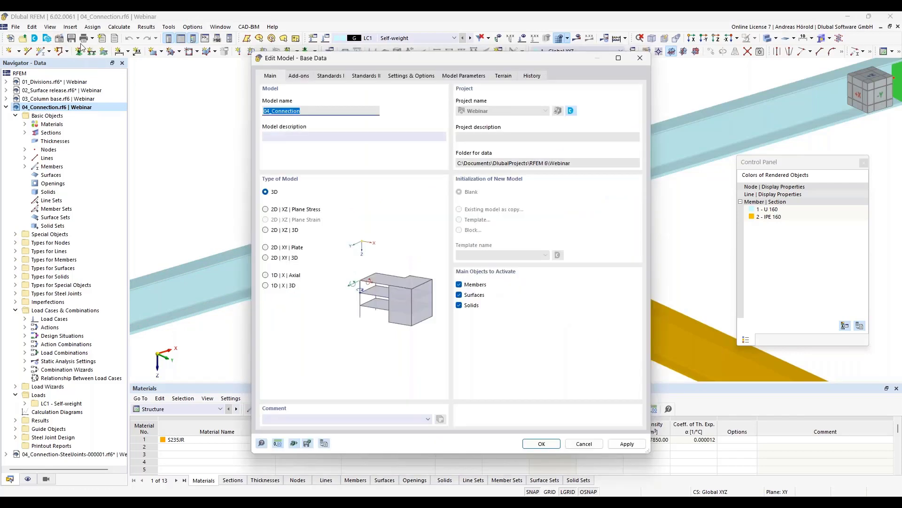
{"action": "left_click", "coordinate": [301, 76]}
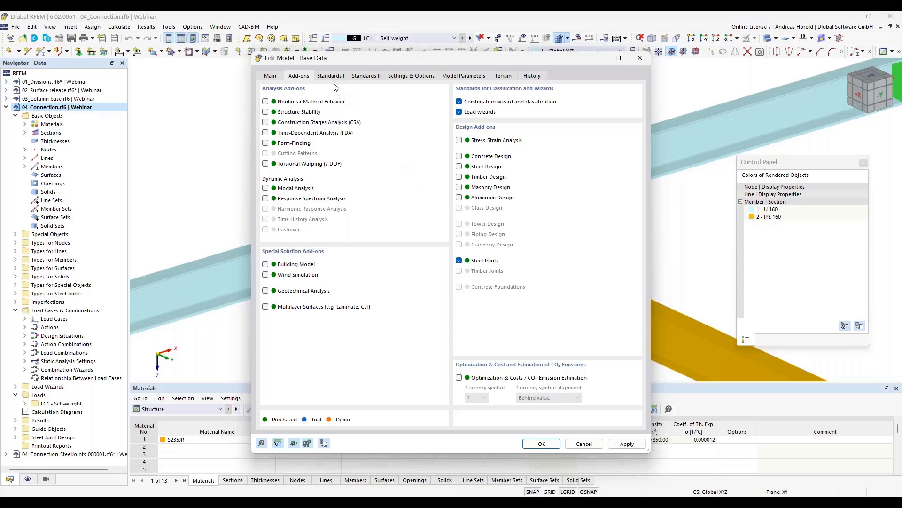
{"action": "left_click", "coordinate": [370, 76]}
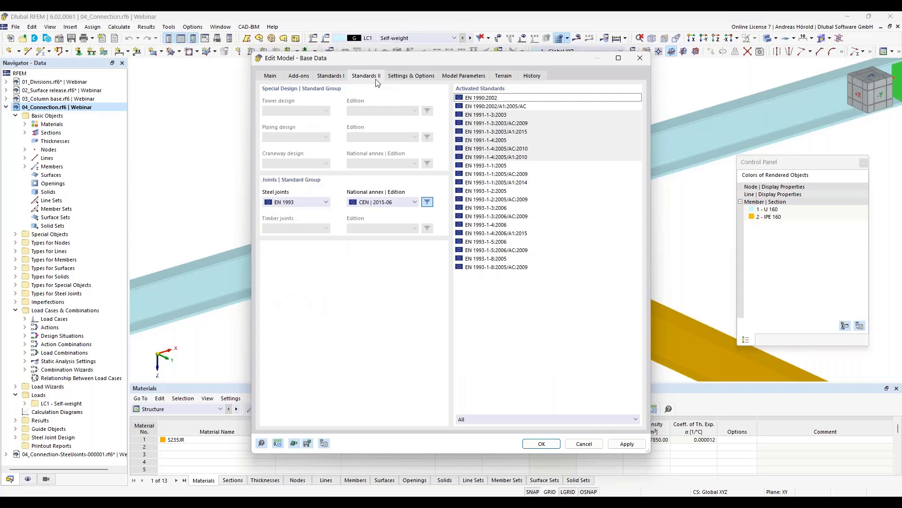
{"action": "left_click", "coordinate": [290, 202]}
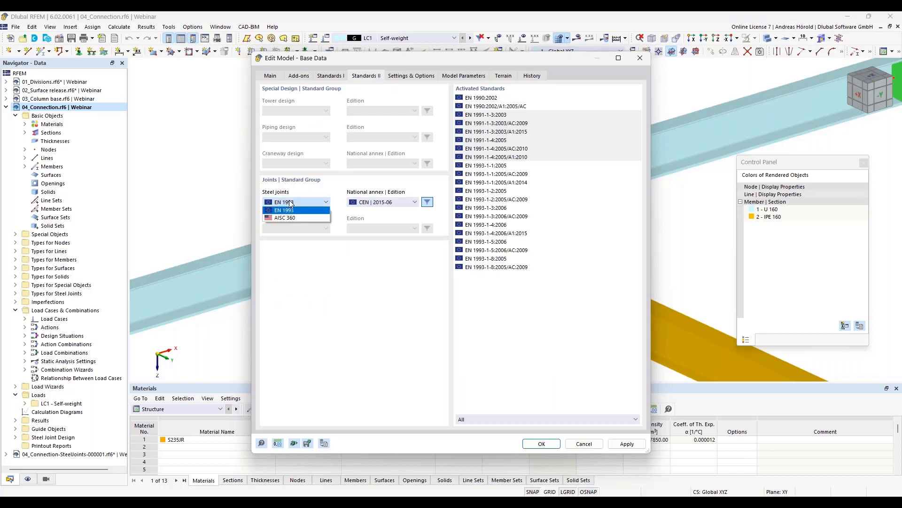
{"action": "left_click", "coordinate": [282, 209]}
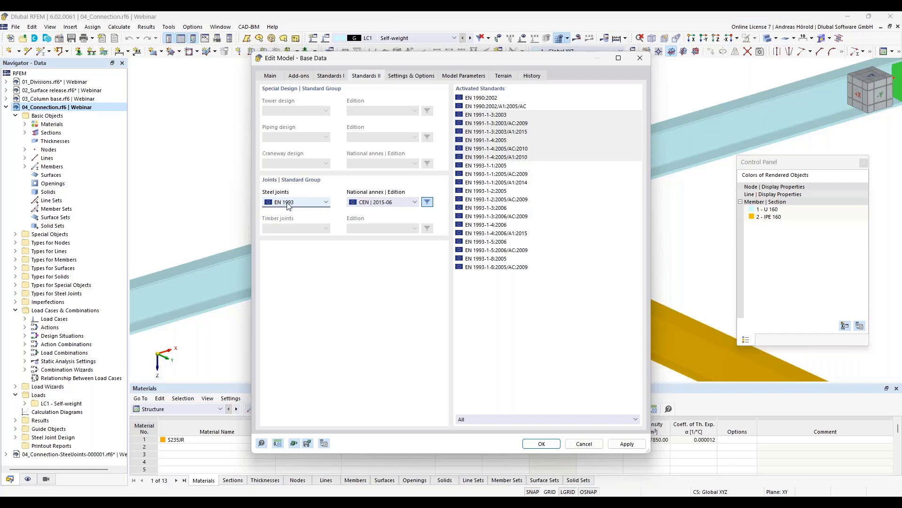
{"action": "left_click", "coordinate": [386, 203]}
{"action": "left_click", "coordinate": [389, 202]}
{"action": "left_click", "coordinate": [542, 443]}
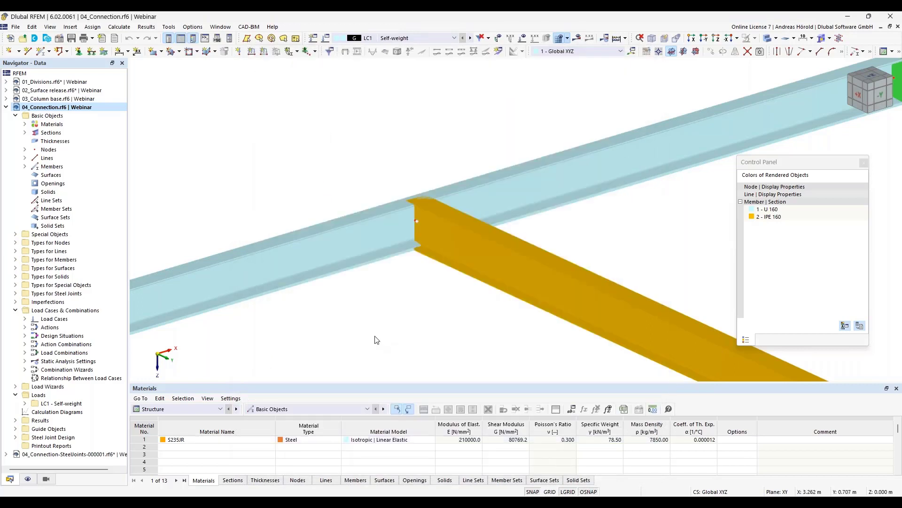
Create a new steel joint and assign it to node 1, where the IPE 160 beam meets the U 160 beam
{"action": "left_click", "coordinate": [15, 293]}
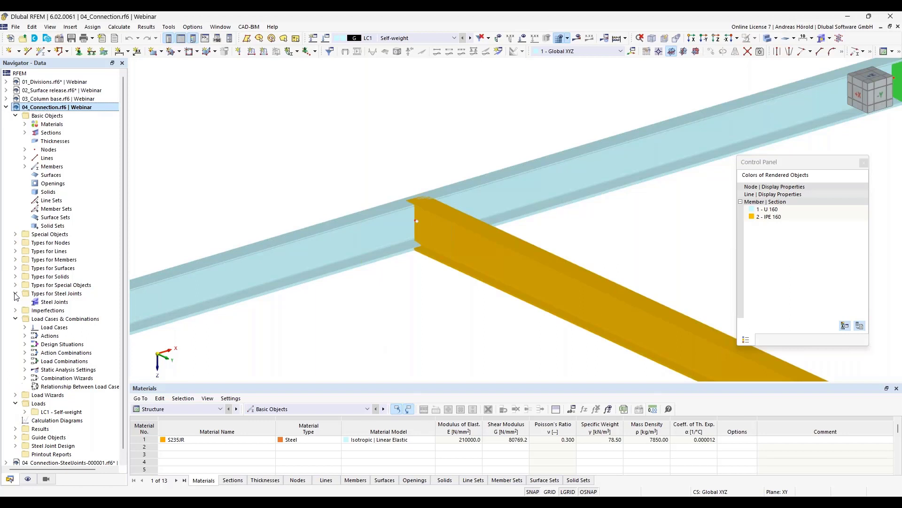
{"action": "right_click", "coordinate": [56, 304]}
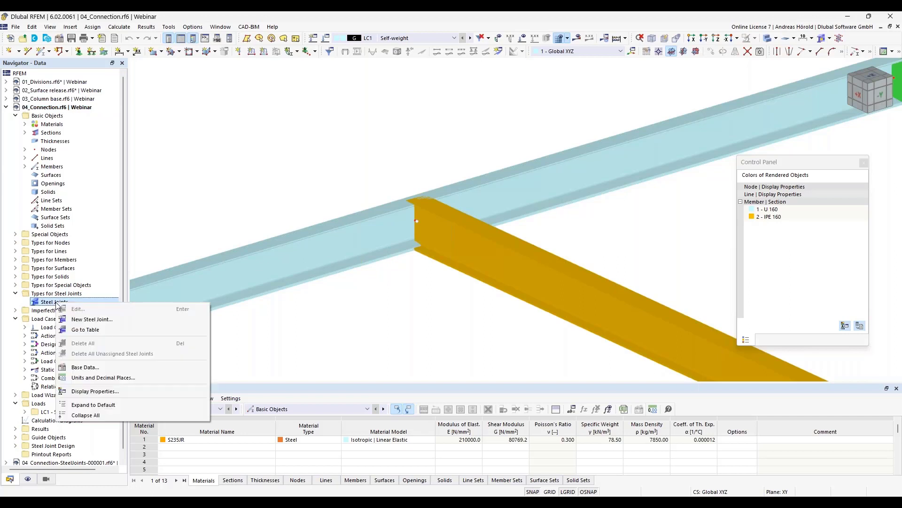
{"action": "left_click", "coordinate": [100, 321]}
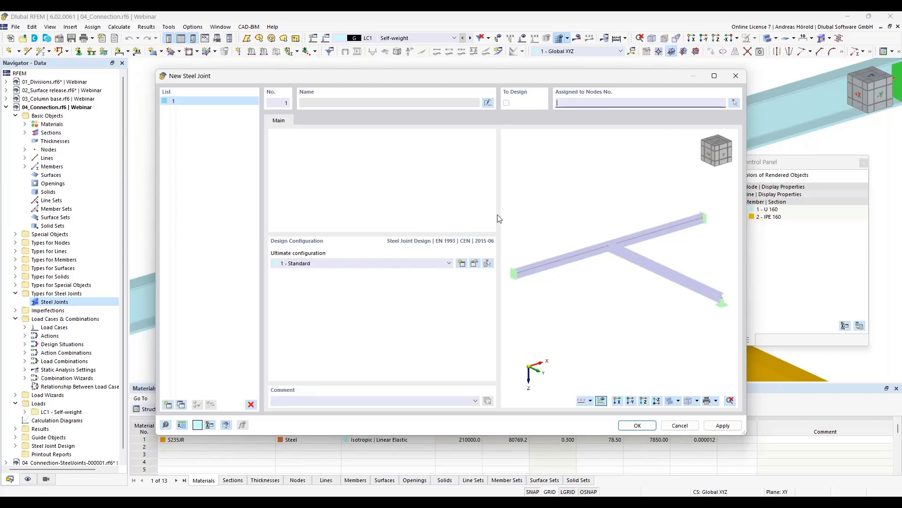
{"action": "left_click", "coordinate": [734, 103]}
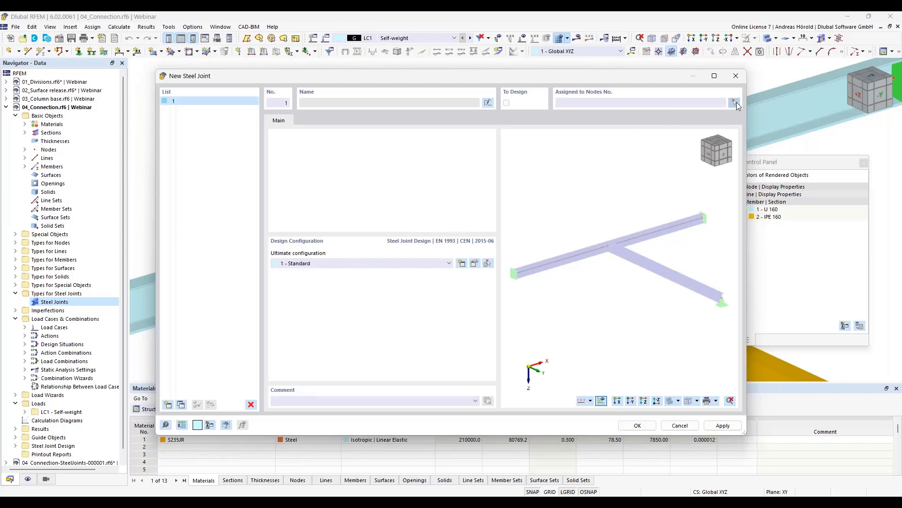
{"action": "left_click", "coordinate": [414, 219]}
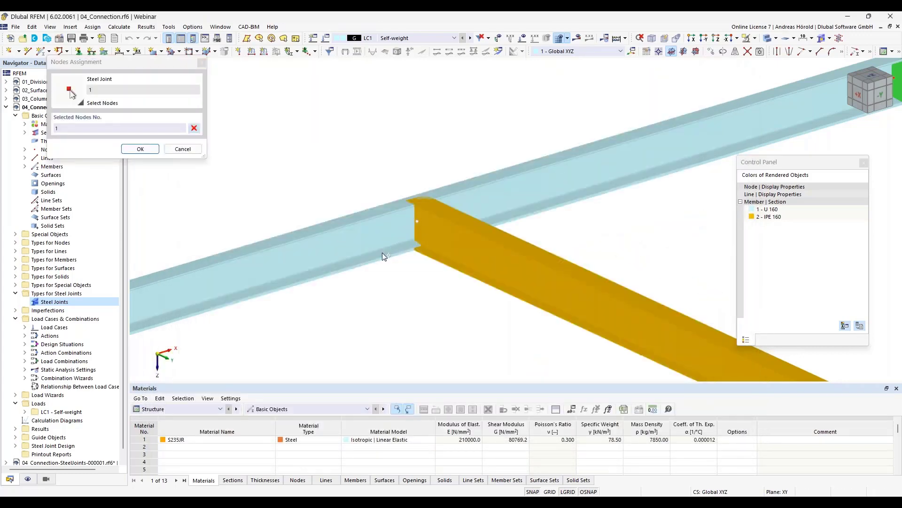
{"action": "left_click", "coordinate": [140, 149]}
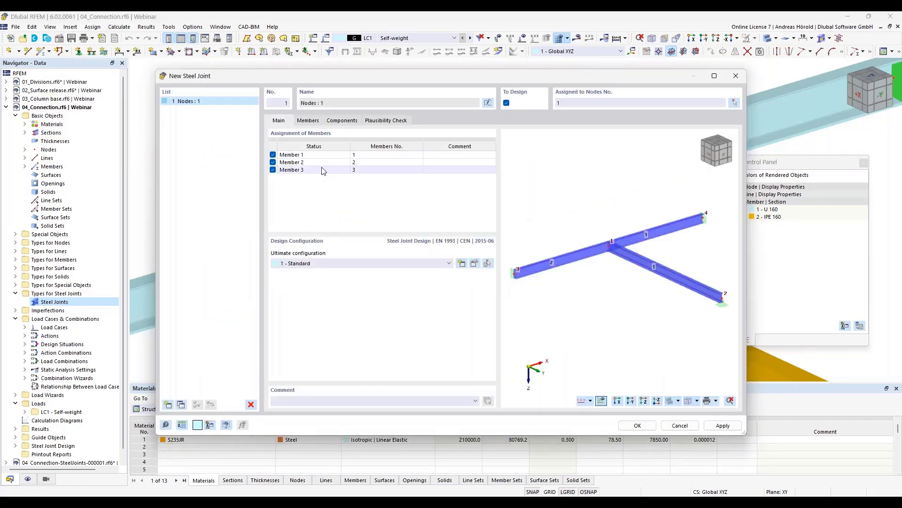
{"action": "scroll", "coordinate": [636, 242], "scroll_direction": "up", "scroll_amount": 5}
{"action": "scroll", "coordinate": [643, 242], "scroll_direction": "down", "scroll_amount": 3}
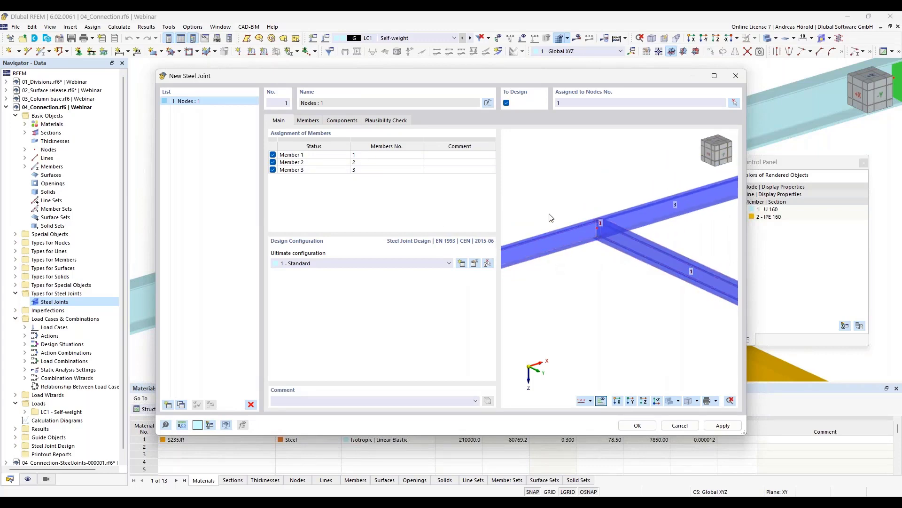
Move the joint's supported ends from Member 1 to Members 2 and 3, and set Member 2's type to Continuous
{"action": "left_click", "coordinate": [310, 122]}
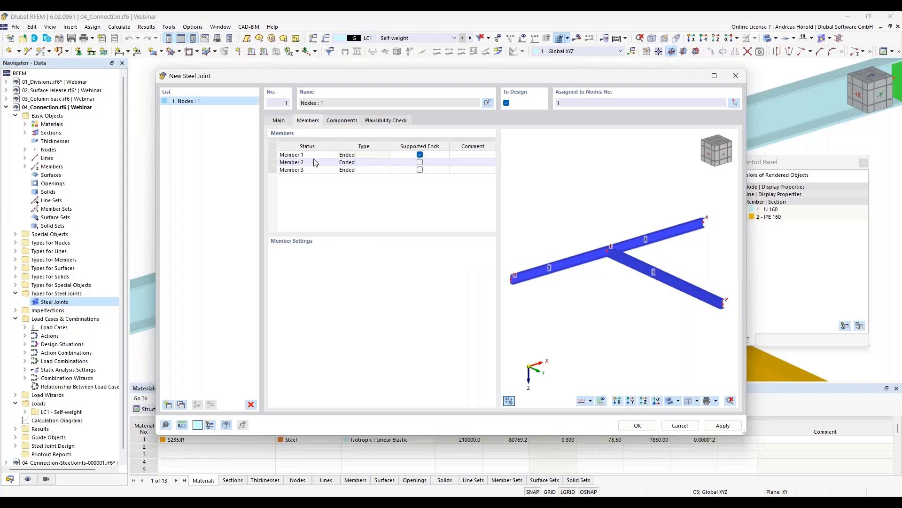
{"action": "left_click", "coordinate": [420, 154]}
{"action": "left_click", "coordinate": [420, 162]}
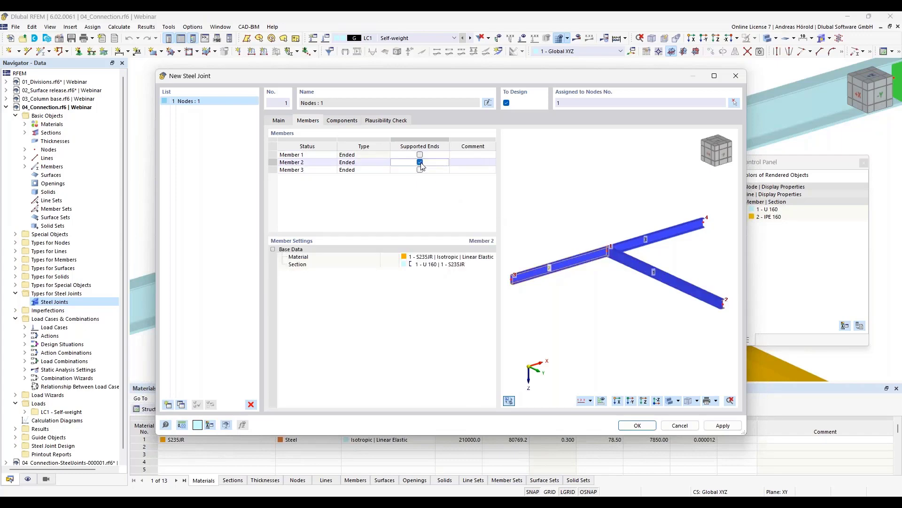
{"action": "left_click", "coordinate": [420, 169]}
{"action": "left_click", "coordinate": [357, 163]}
{"action": "left_click", "coordinate": [365, 163]}
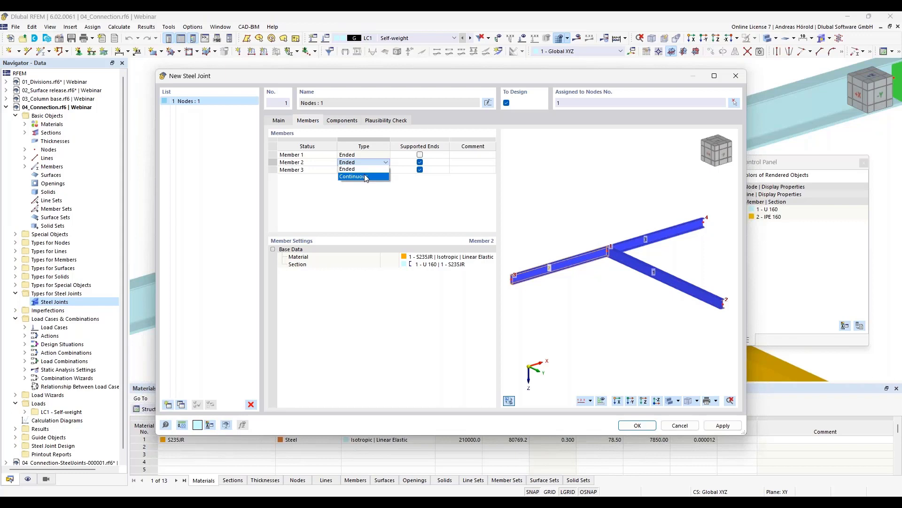
{"action": "left_click", "coordinate": [365, 176]}
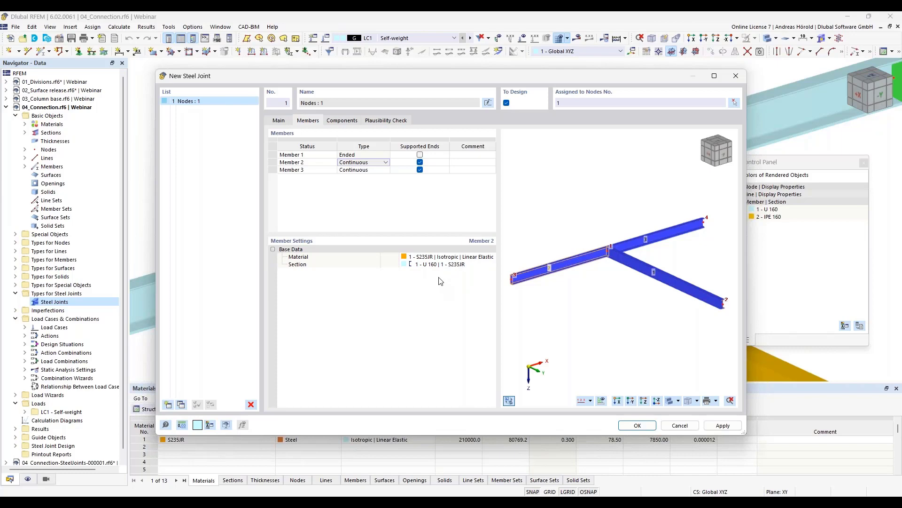
Open the steel joint template library from the joint's components and browse its general categories
{"action": "left_click", "coordinate": [338, 122]}
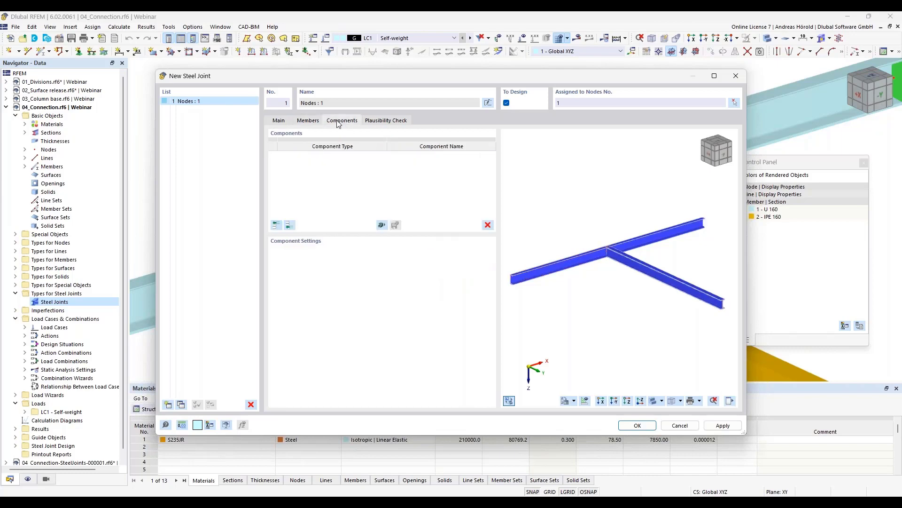
{"action": "left_click", "coordinate": [381, 225]}
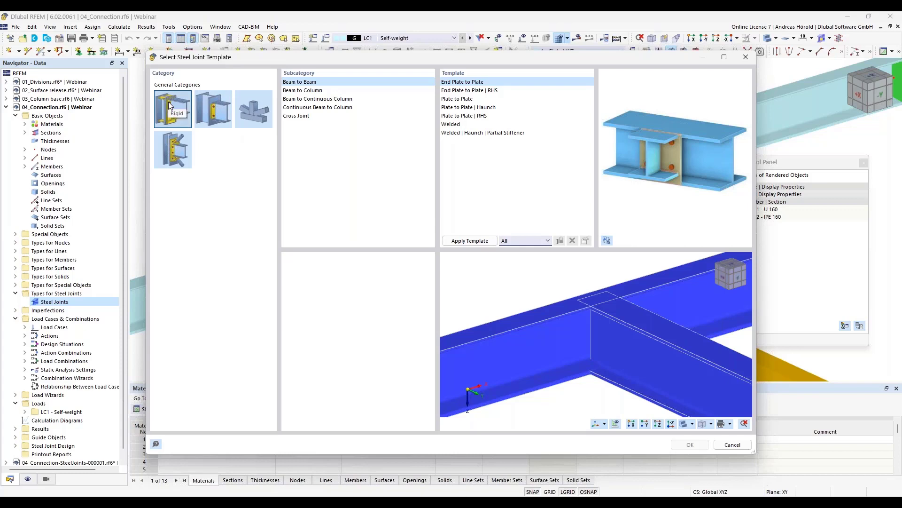
{"action": "left_click", "coordinate": [217, 106]}
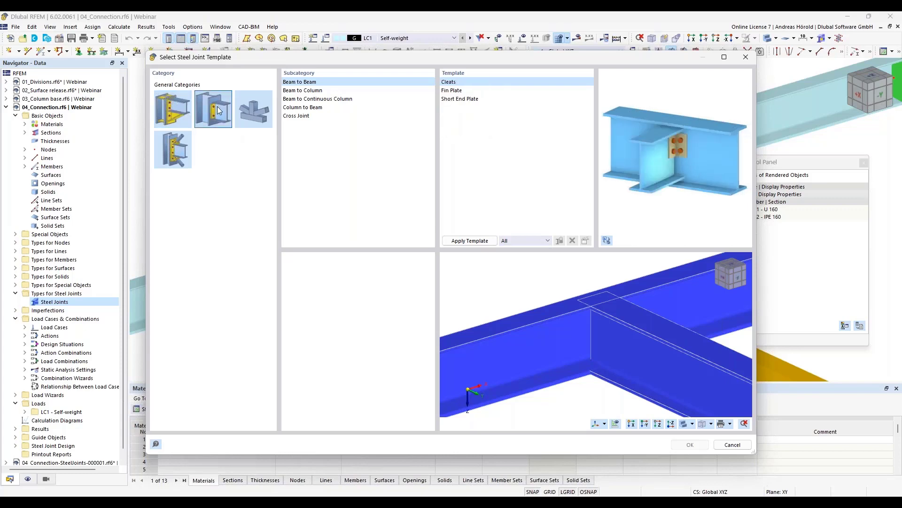
{"action": "left_click", "coordinate": [256, 115]}
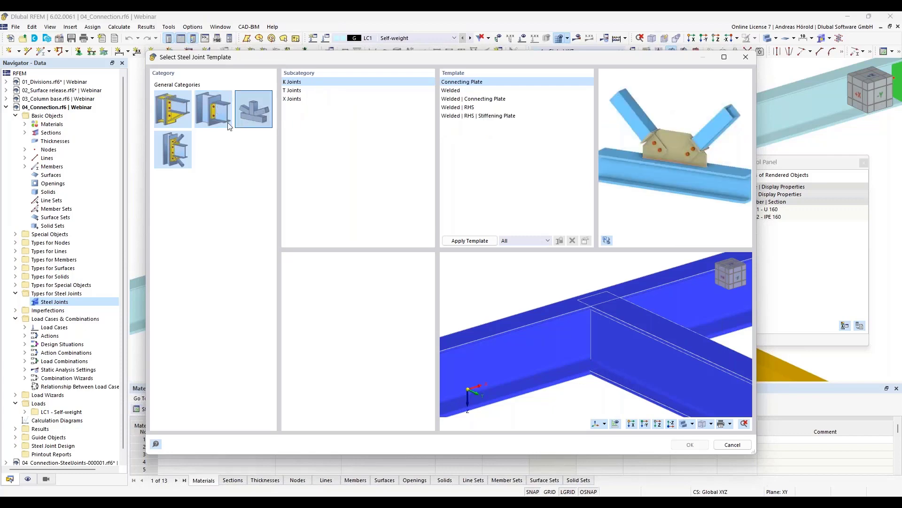
{"action": "left_click", "coordinate": [181, 150]}
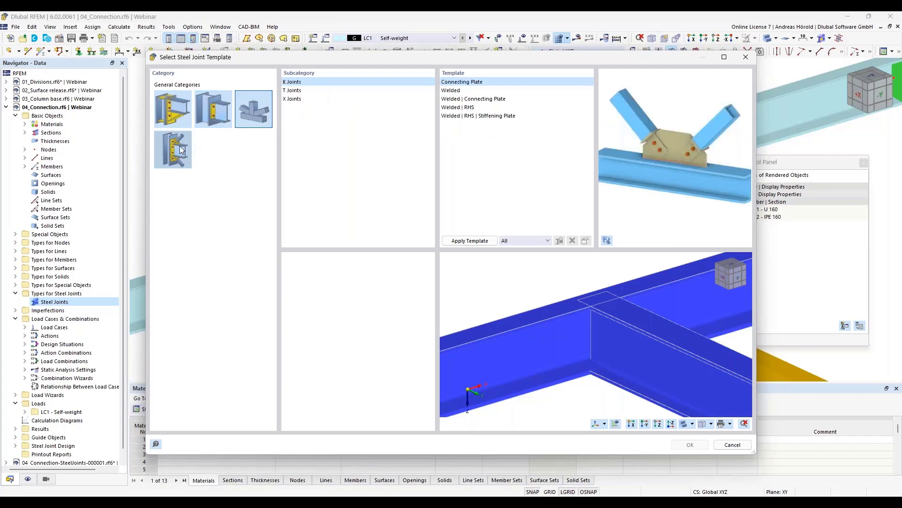
Browse the second general category's templates for Beam to Beam, Beam to Column, Beam to Continuous Column, Column to Beam and Cross Joint
{"action": "left_click", "coordinate": [216, 109]}
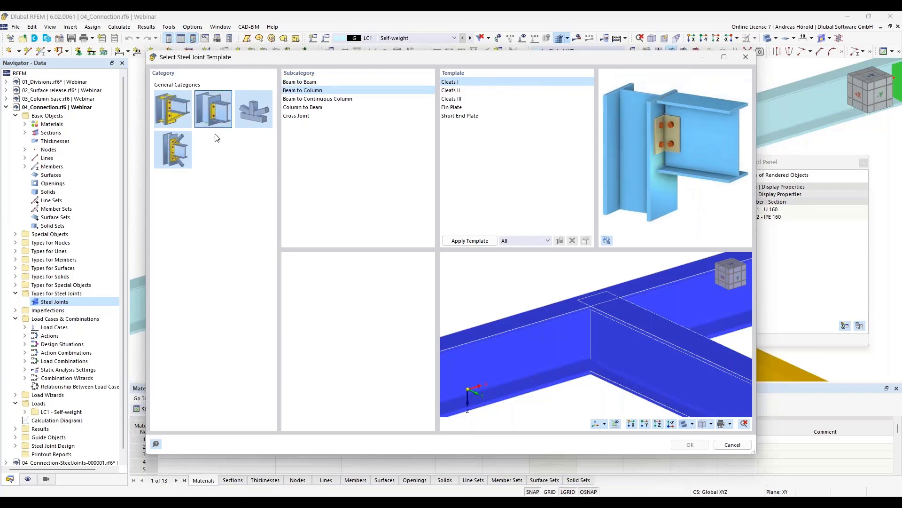
{"action": "left_click", "coordinate": [303, 83]}
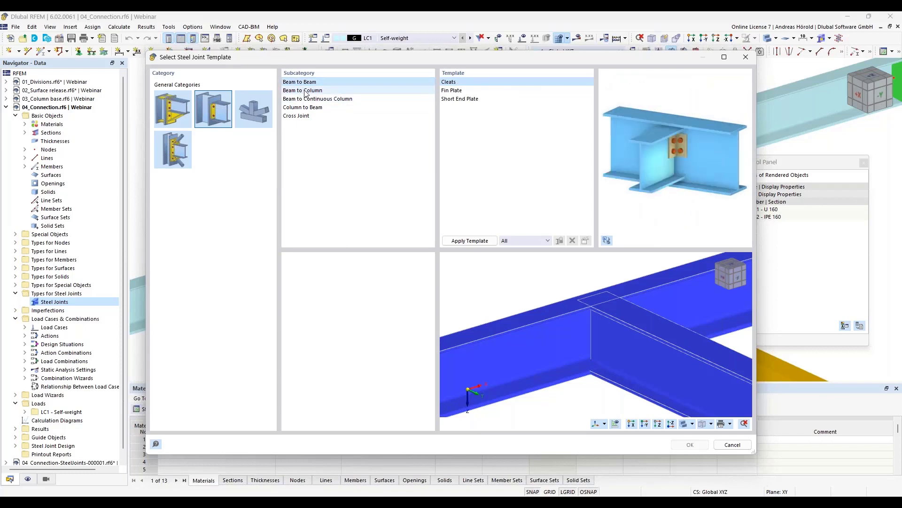
{"action": "left_click", "coordinate": [303, 91]}
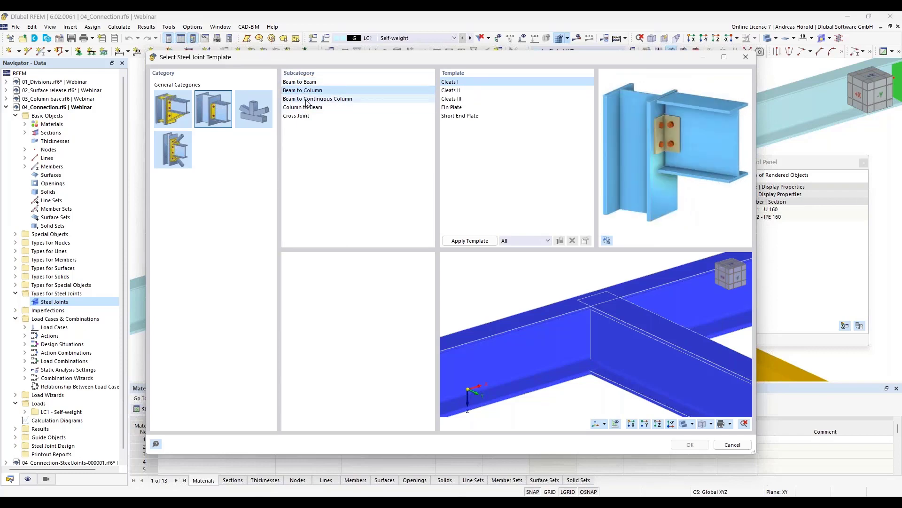
{"action": "left_click", "coordinate": [308, 99]}
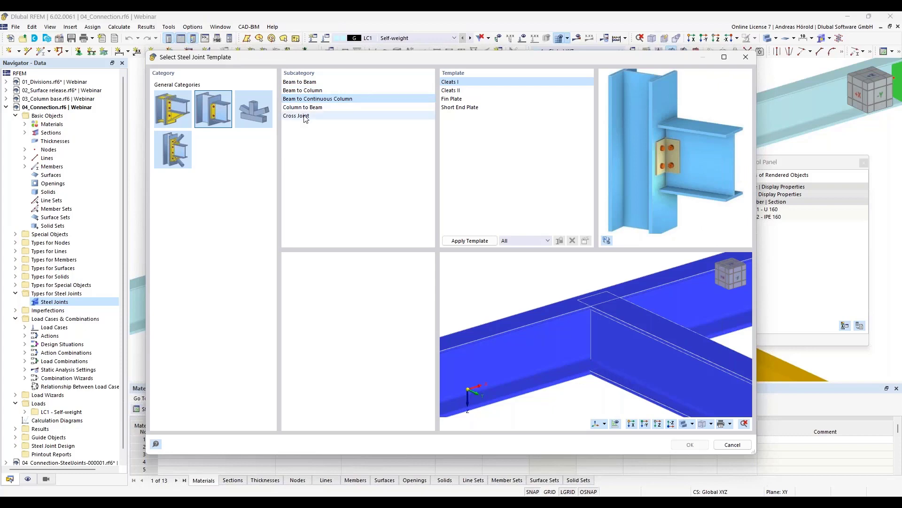
{"action": "left_click", "coordinate": [306, 107]}
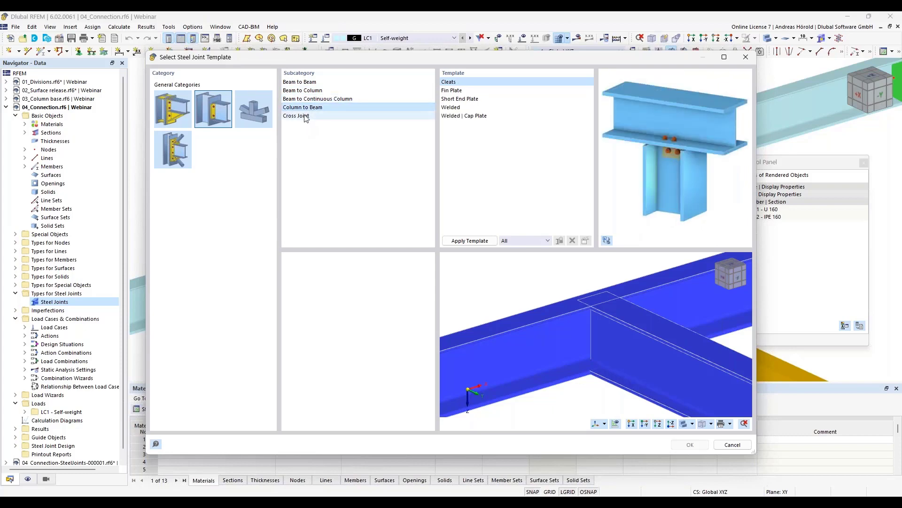
{"action": "left_click", "coordinate": [305, 117]}
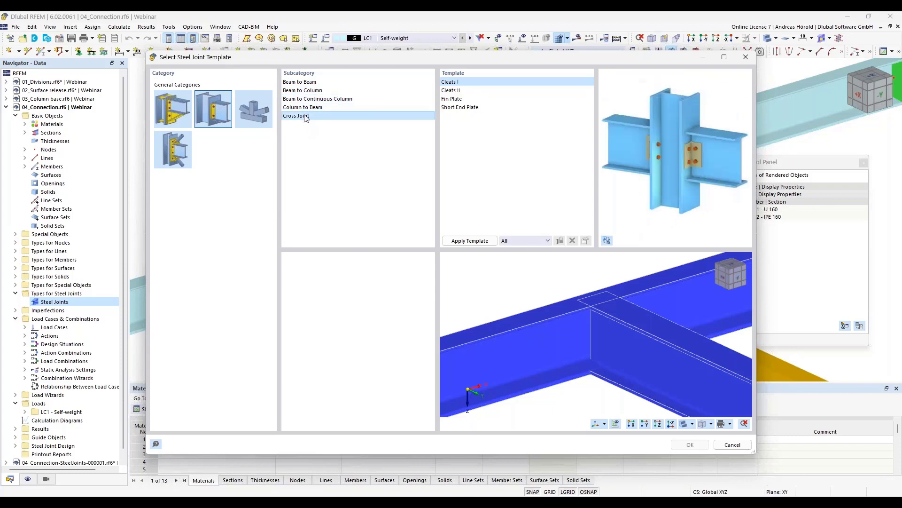
Compare the Beam to Beam templates and apply the Fin Plate template to the joint
{"action": "left_click", "coordinate": [309, 83]}
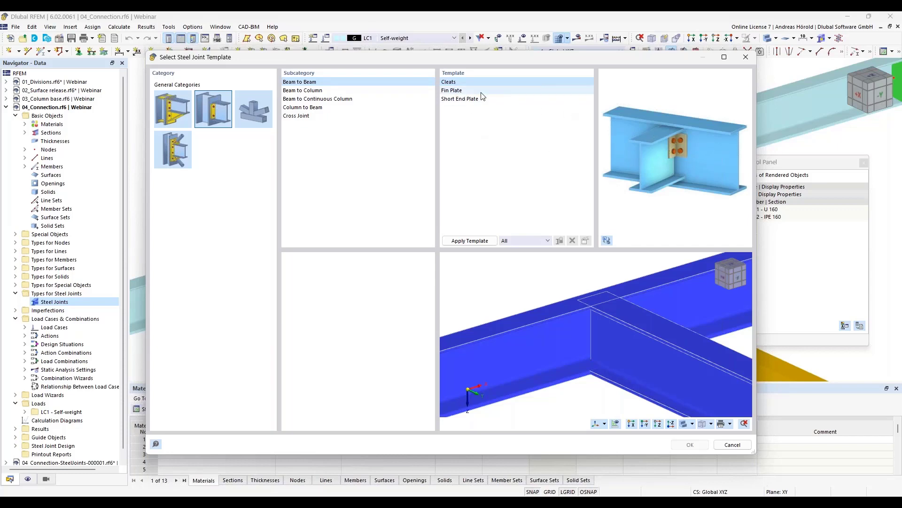
{"action": "left_click", "coordinate": [458, 90]}
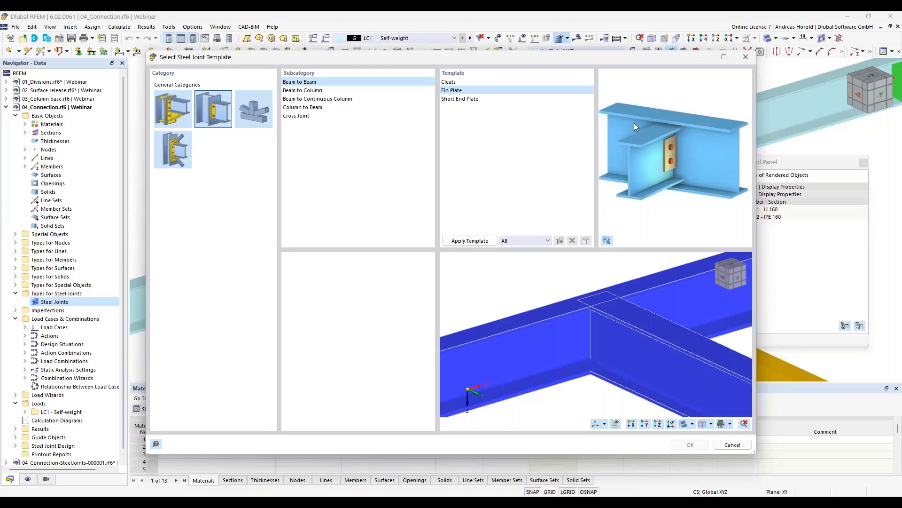
{"action": "left_click", "coordinate": [464, 101]}
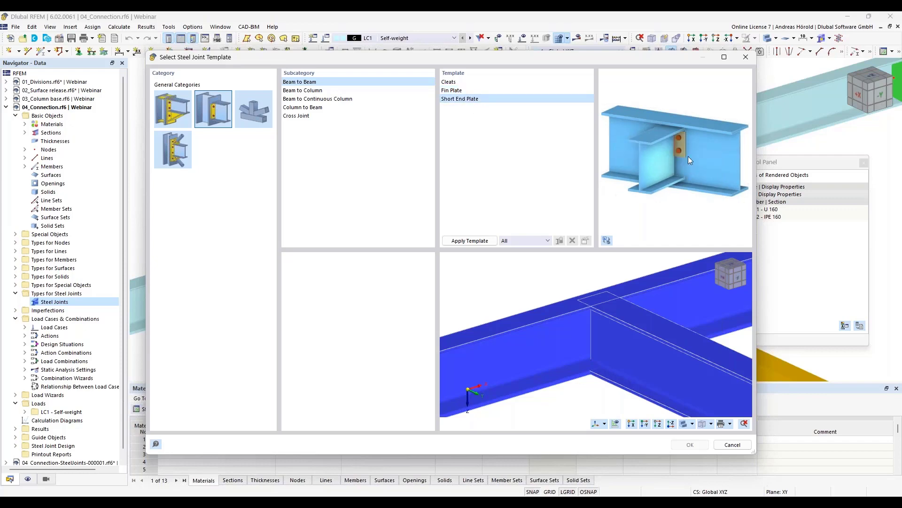
{"action": "left_click", "coordinate": [461, 91]}
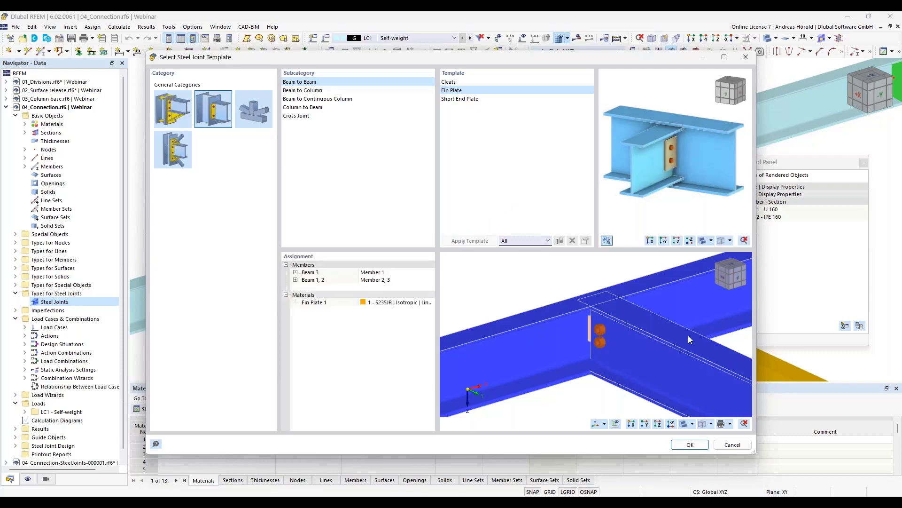
{"action": "middle_click_drag", "start_coordinate": [714, 337], "coordinate": [555, 327], "text": "ctrl"}
{"action": "scroll", "coordinate": [725, 356], "scroll_direction": "up", "scroll_amount": 4}
{"action": "scroll", "coordinate": [691, 336], "scroll_direction": "down", "scroll_amount": 3}
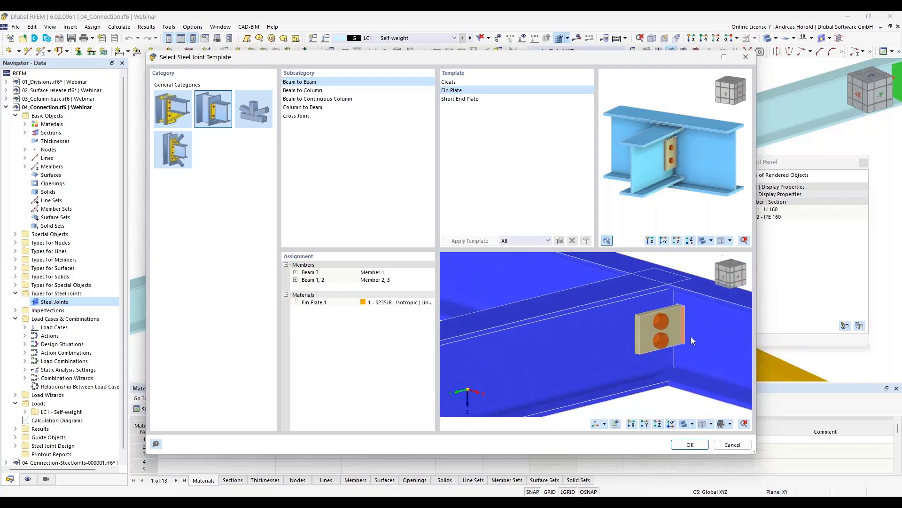
{"action": "left_click", "coordinate": [688, 445]}
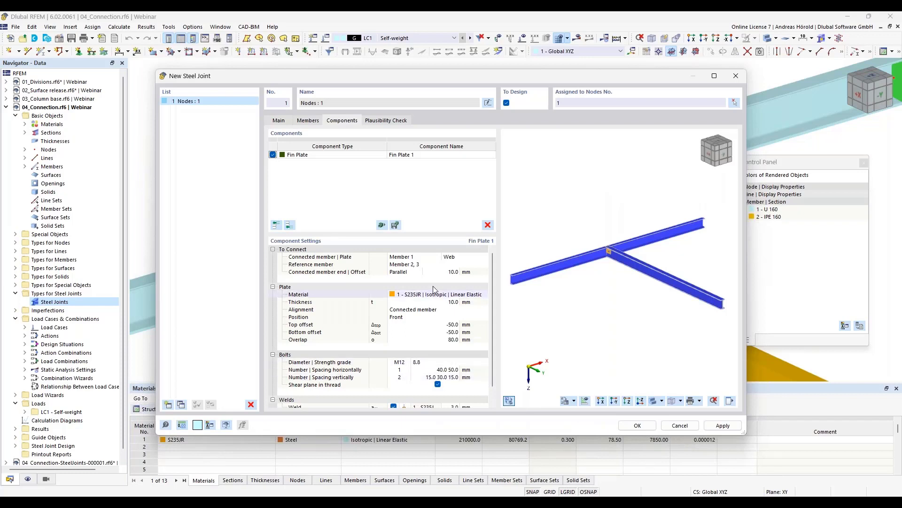
Examine the fin plate's connected member and reference member assignments in the joint preview
{"action": "scroll", "coordinate": [657, 274], "scroll_direction": "up", "scroll_amount": 5}
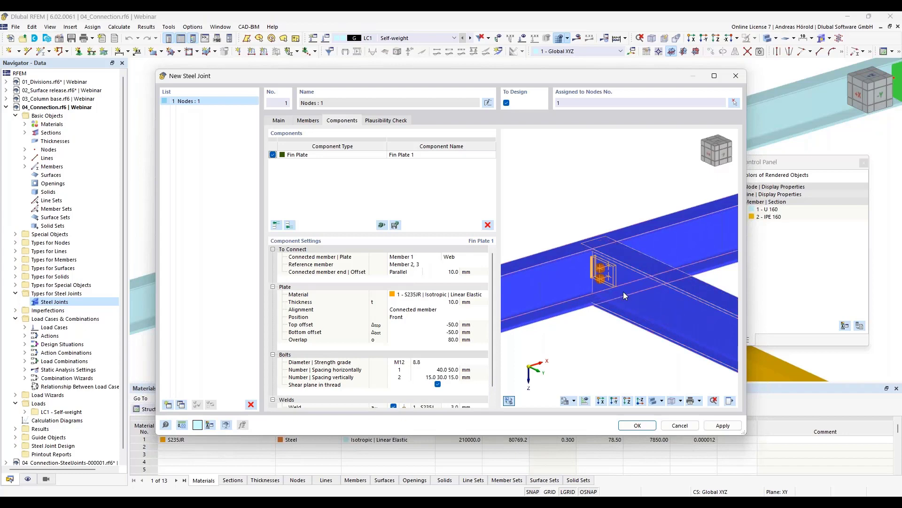
{"action": "left_click", "coordinate": [410, 257]}
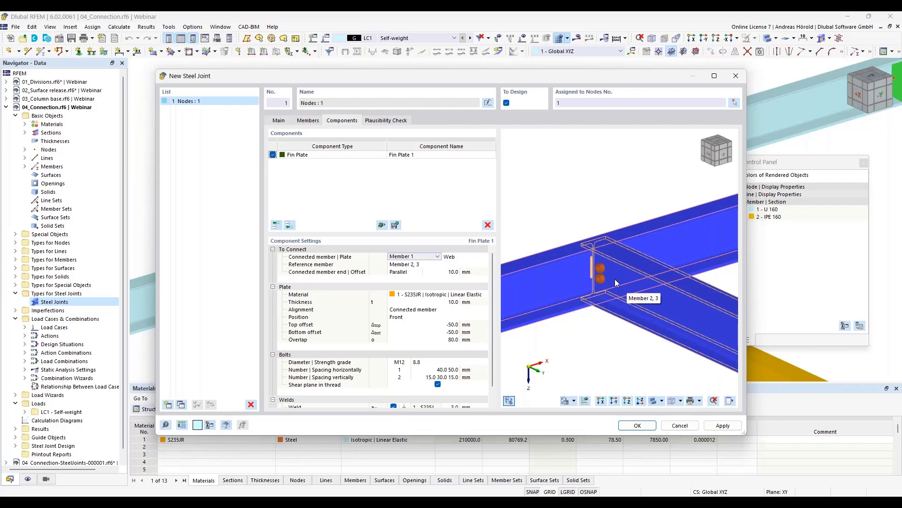
{"action": "left_click", "coordinate": [403, 265]}
{"action": "scroll", "coordinate": [620, 269], "scroll_direction": "down", "scroll_amount": 3}
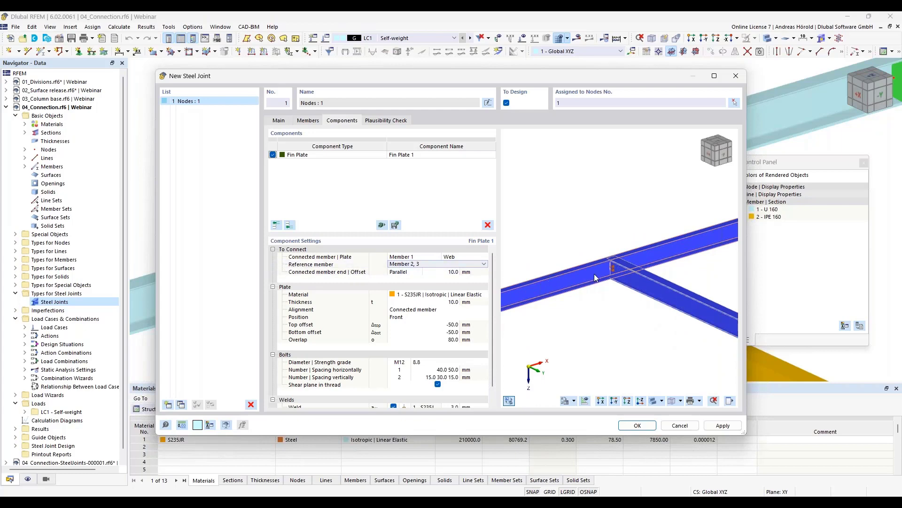
{"action": "scroll", "coordinate": [649, 271], "scroll_direction": "up", "scroll_amount": 3}
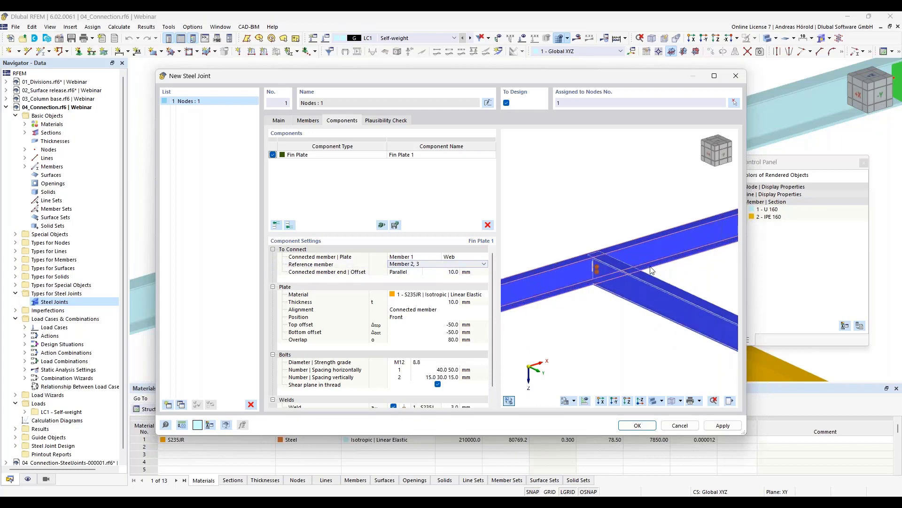
{"action": "scroll", "coordinate": [623, 278], "scroll_direction": "up", "scroll_amount": 1}
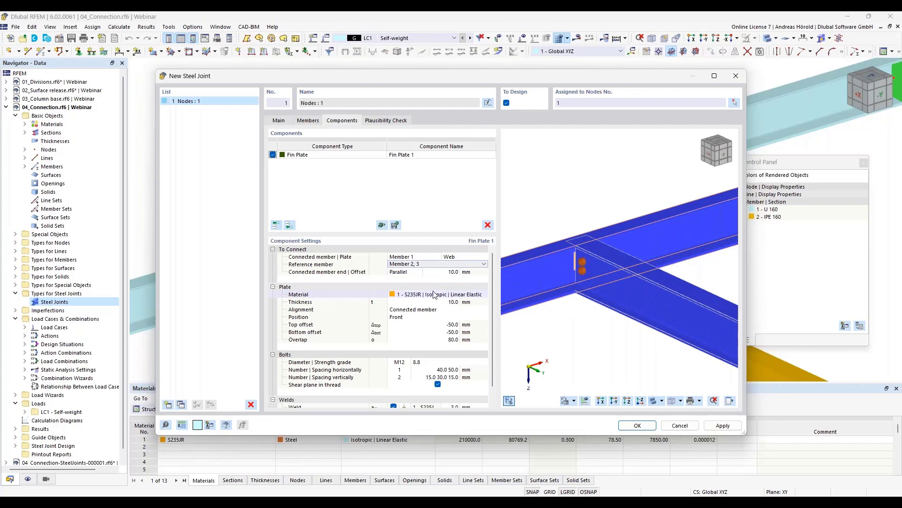
Set the connected member end offset to 70 mm, keeping the Parallel option, and inspect the fin plate from the other side
{"action": "left_click", "coordinate": [398, 274]}
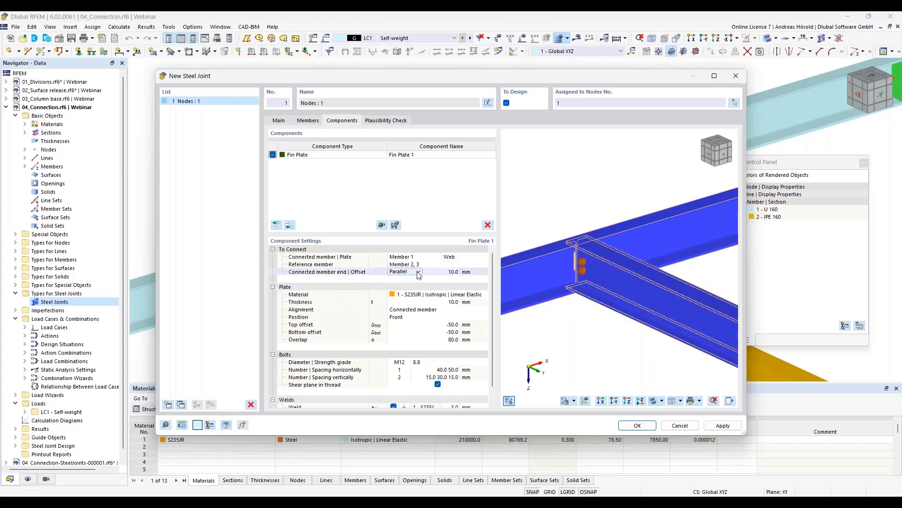
{"action": "left_click", "coordinate": [419, 272]}
{"action": "left_click", "coordinate": [419, 273]}
{"action": "left_click", "coordinate": [453, 272]}
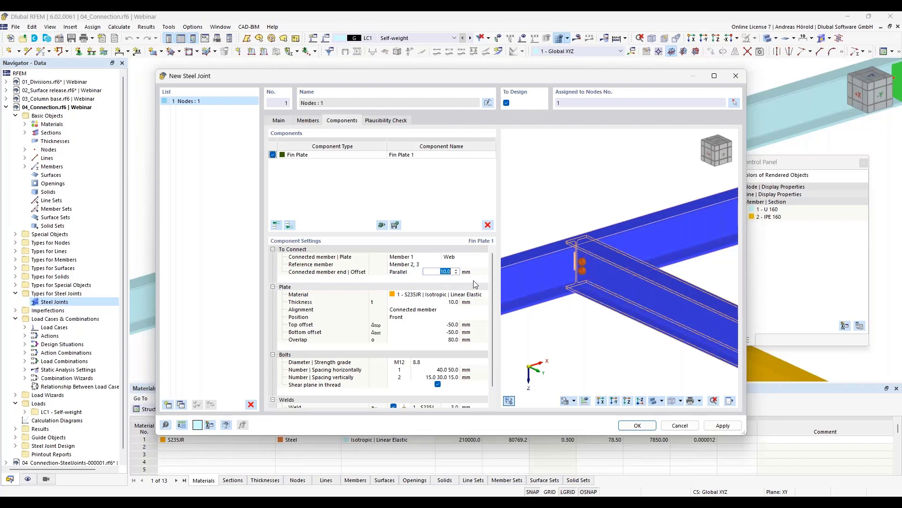
{"action": "type", "text": "70"}
{"action": "key", "text": "Return"}
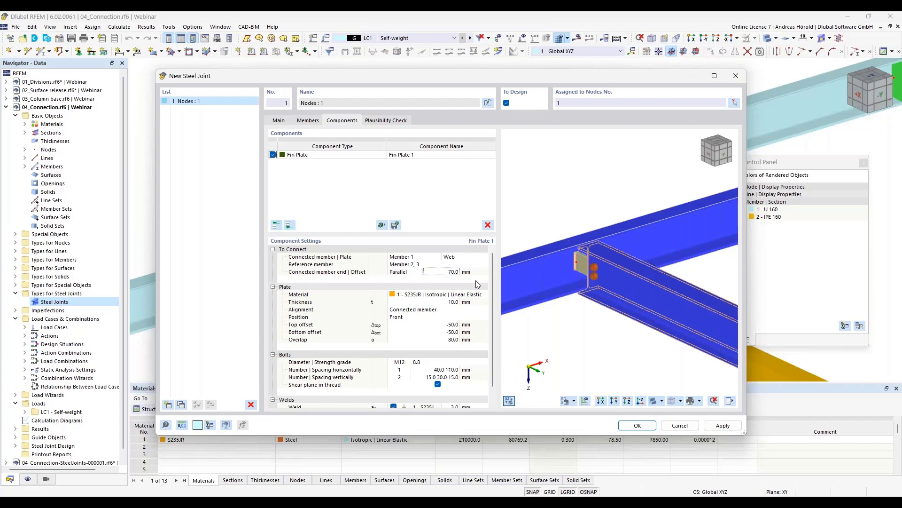
{"action": "middle_click_drag", "start_coordinate": [715, 272], "coordinate": [541, 281], "text": "ctrl"}
{"action": "scroll", "coordinate": [653, 281], "scroll_direction": "up", "scroll_amount": 3}
{"action": "scroll", "coordinate": [654, 284], "scroll_direction": "up", "scroll_amount": 2}
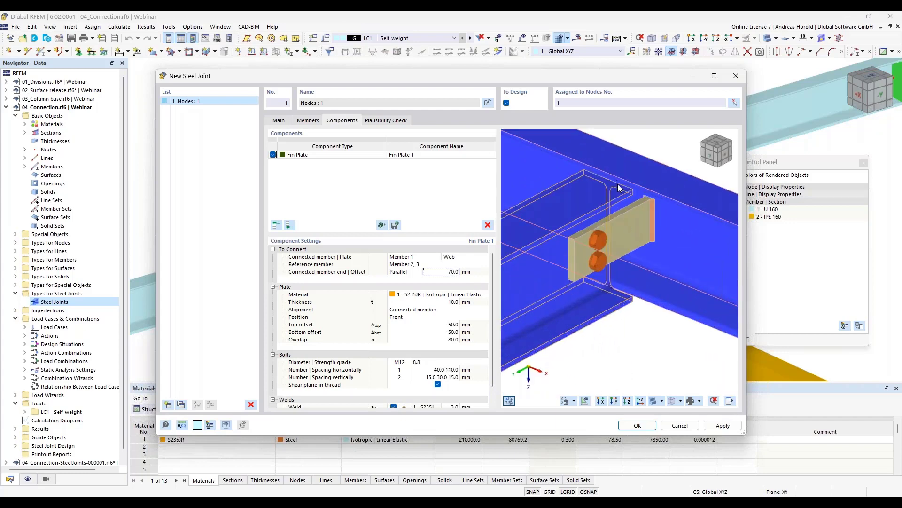
{"action": "scroll", "coordinate": [619, 264], "scroll_direction": "down", "scroll_amount": 4}
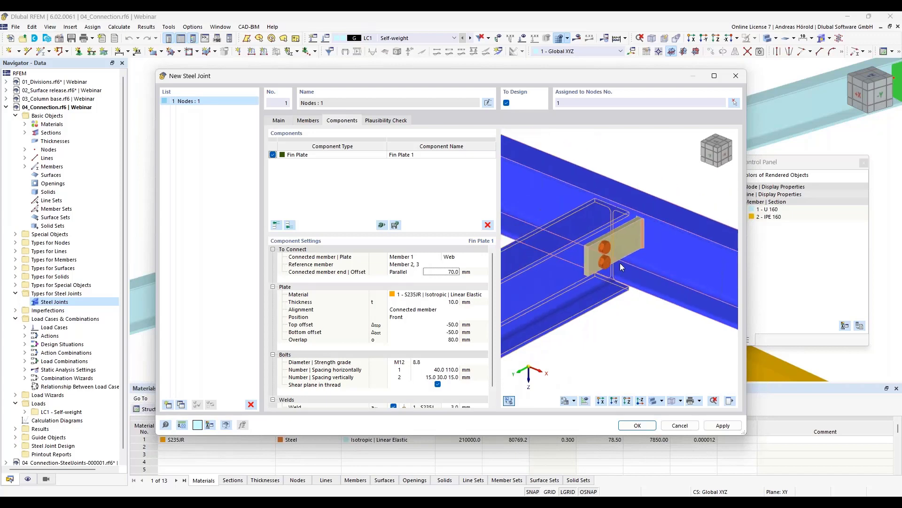
Review the fin plate's material, thickness and alignment settings
{"action": "left_click", "coordinate": [442, 296]}
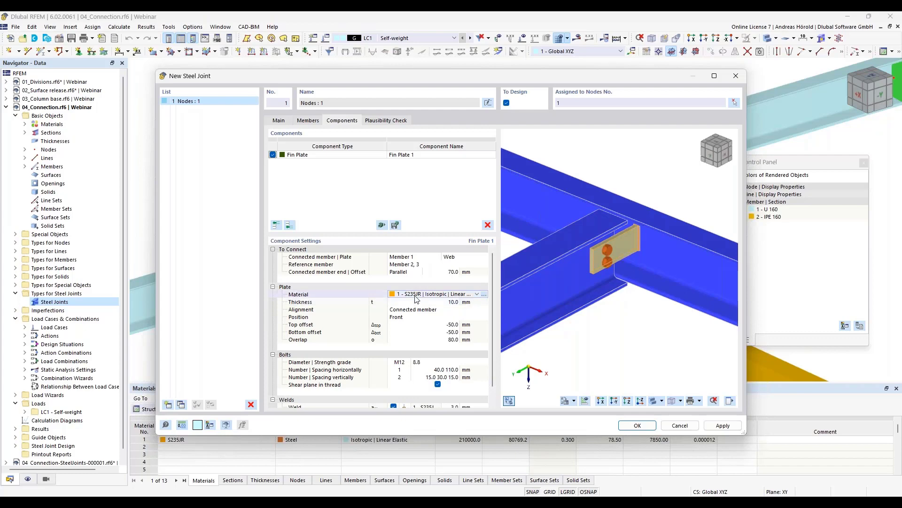
{"action": "left_click", "coordinate": [455, 306]}
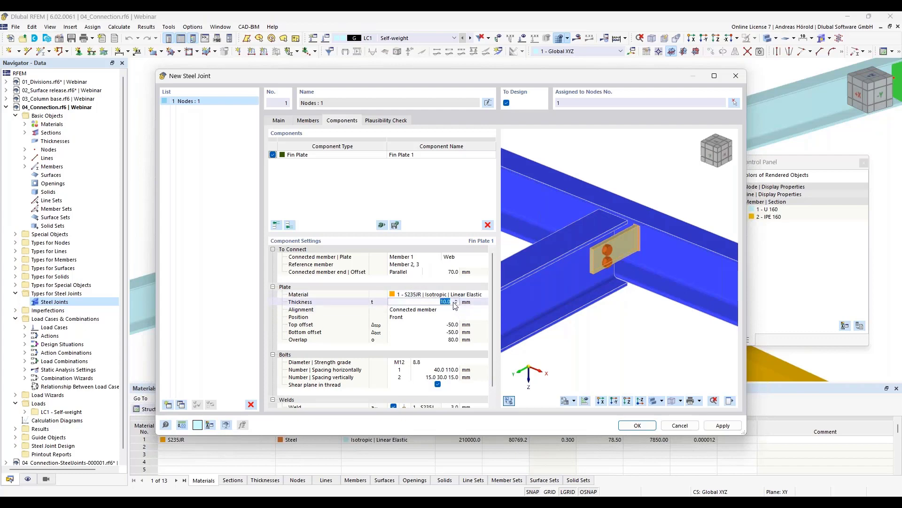
{"action": "left_click", "coordinate": [429, 313]}
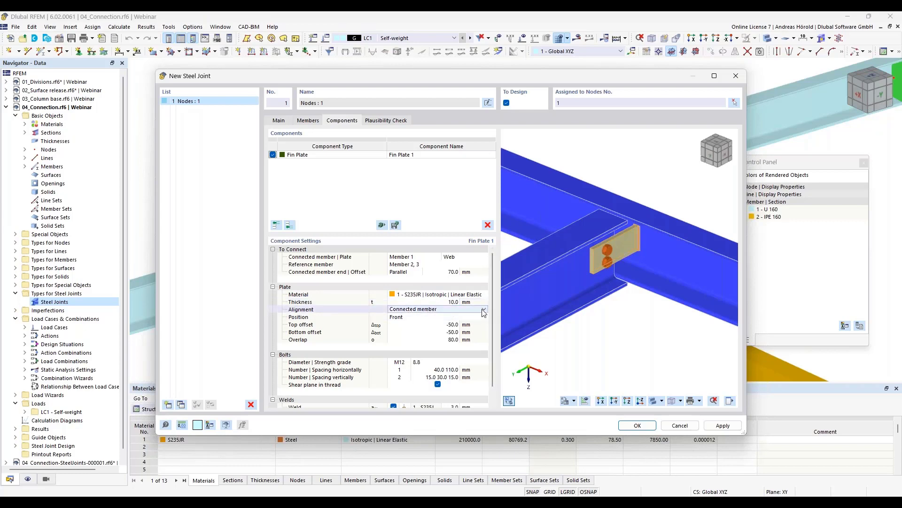
{"action": "left_click", "coordinate": [484, 310]}
Try the Rear position for the fin plate and return it to Front
{"action": "left_click", "coordinate": [438, 316]}
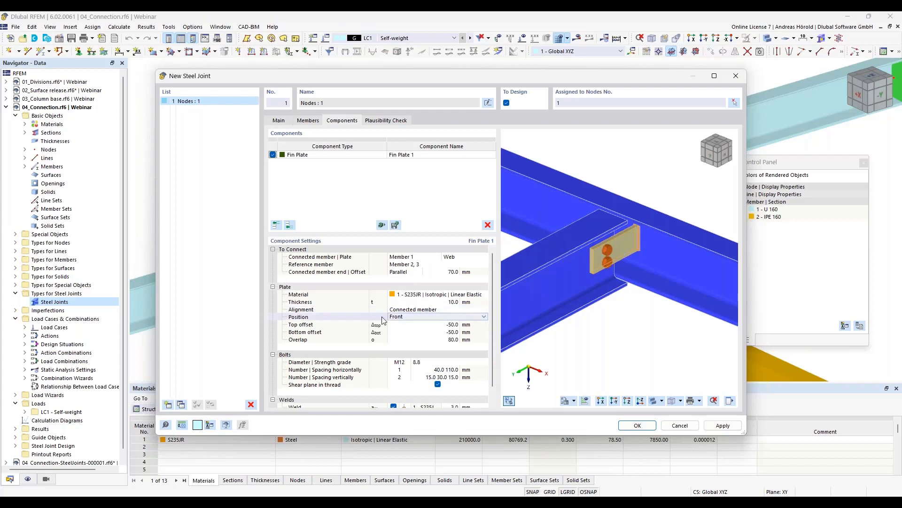
{"action": "left_click", "coordinate": [397, 319]}
{"action": "scroll", "coordinate": [647, 286], "scroll_direction": "up", "scroll_amount": 2}
{"action": "middle_click_drag", "start_coordinate": [646, 283], "coordinate": [628, 321]}
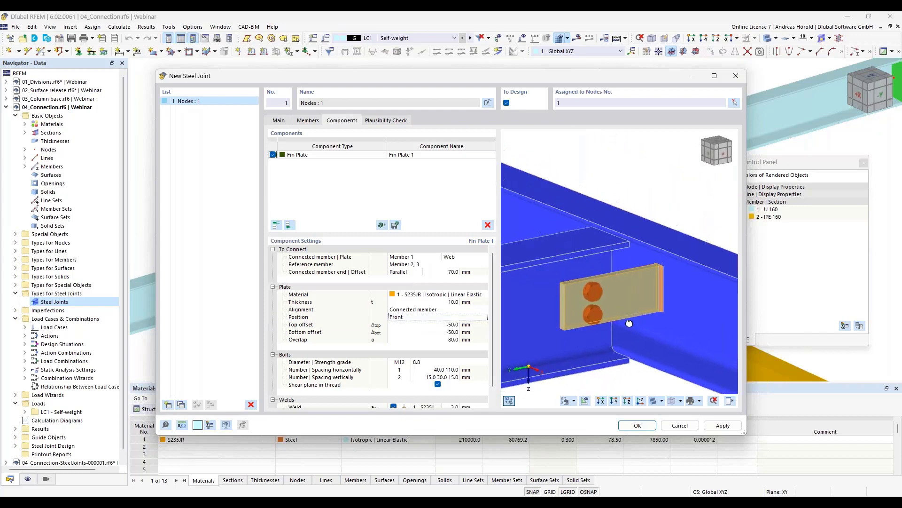
{"action": "left_click", "coordinate": [443, 318]}
{"action": "left_click", "coordinate": [484, 316]}
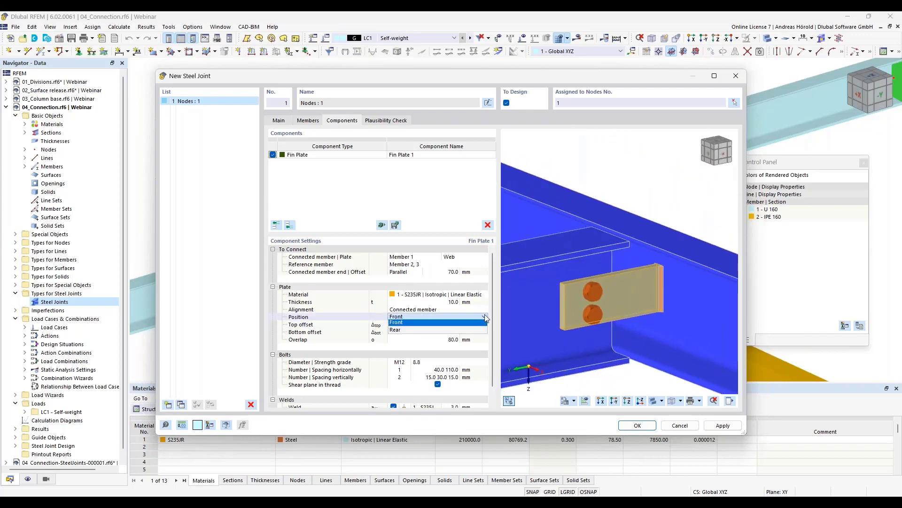
{"action": "left_click", "coordinate": [409, 331]}
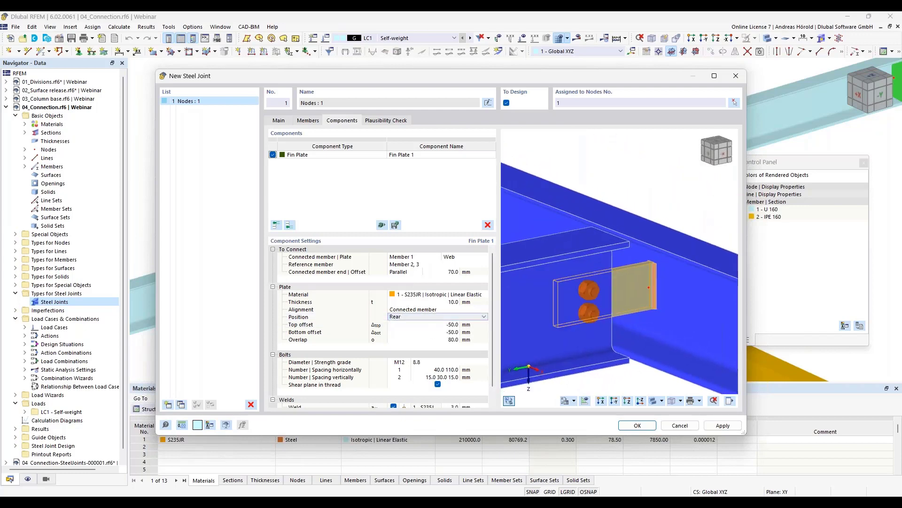
{"action": "left_click", "coordinate": [465, 319]}
{"action": "left_click", "coordinate": [434, 325]}
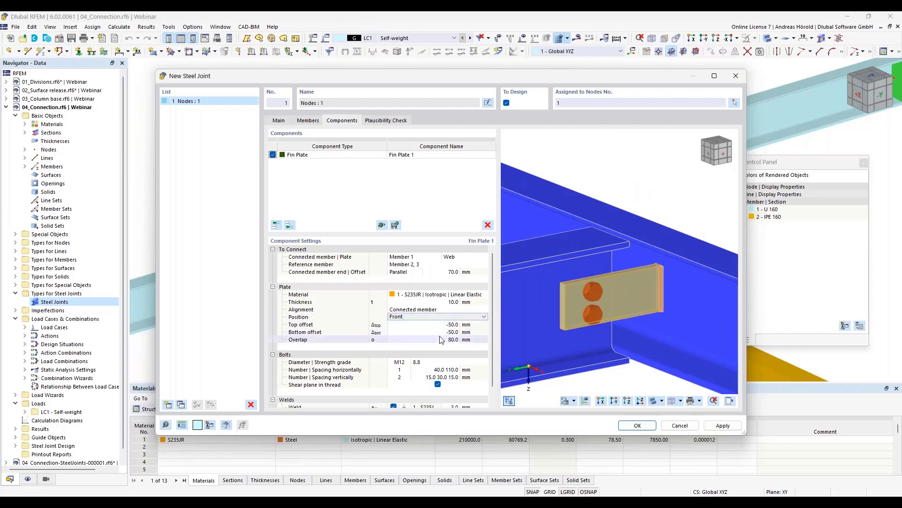
Set the fin plate's top offset and bottom offset both to -30 mm, leaving the overlap at 80 mm
{"action": "left_click", "coordinate": [447, 324]}
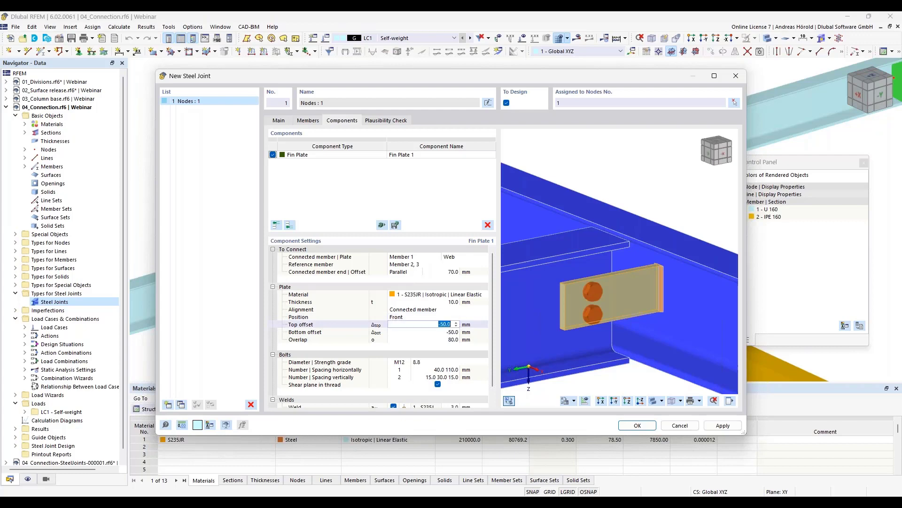
{"action": "type", "text": "-30"}
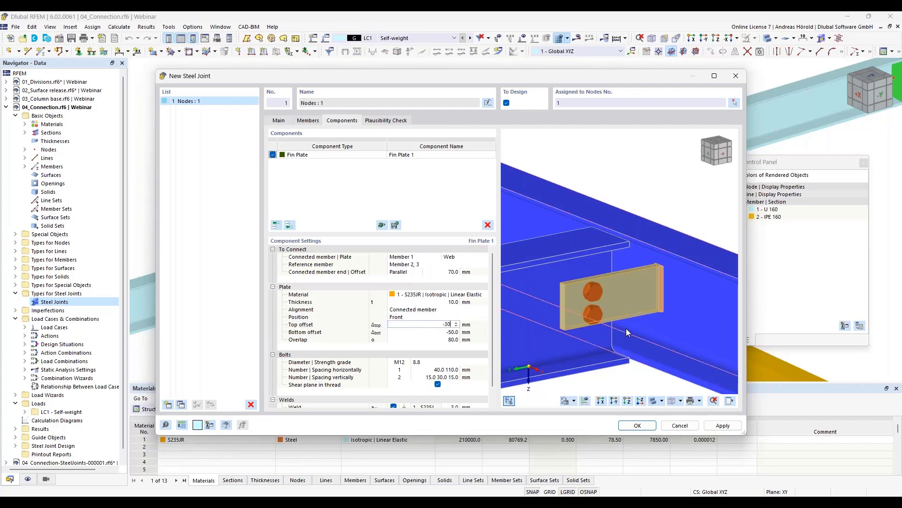
{"action": "left_click", "coordinate": [448, 332]}
{"action": "key", "text": "BackSpace"}
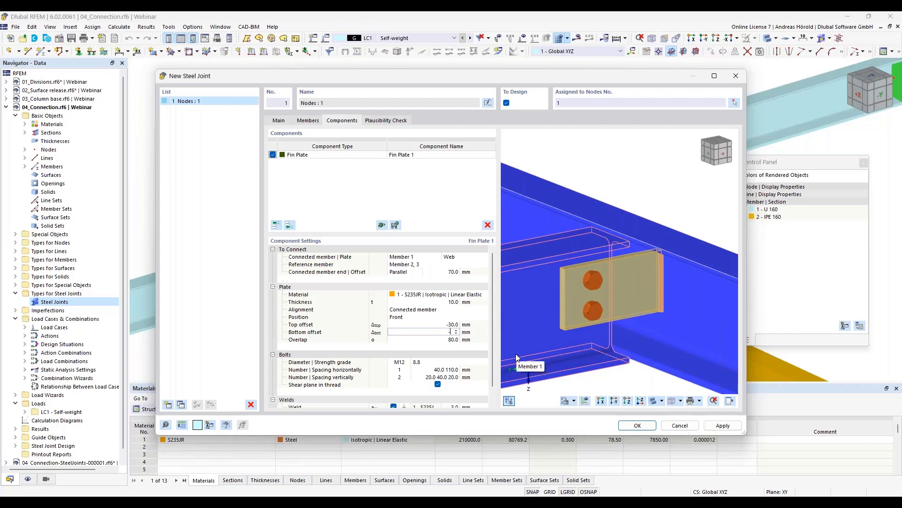
{"action": "left_click", "coordinate": [448, 339]}
{"action": "type", "text": "9"}
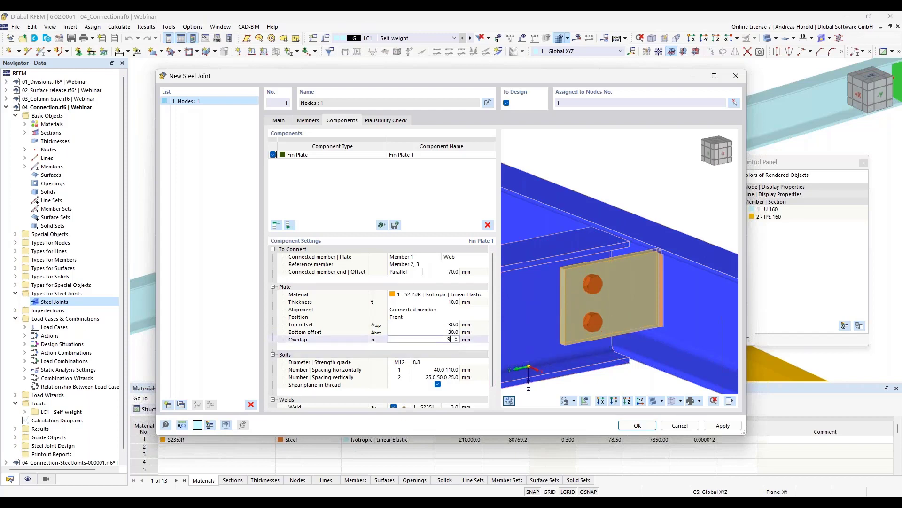
Try bottom offsets of -50 mm and -40 mm for the fin plate and return it to -30 mm
{"action": "left_click", "coordinate": [451, 332]}
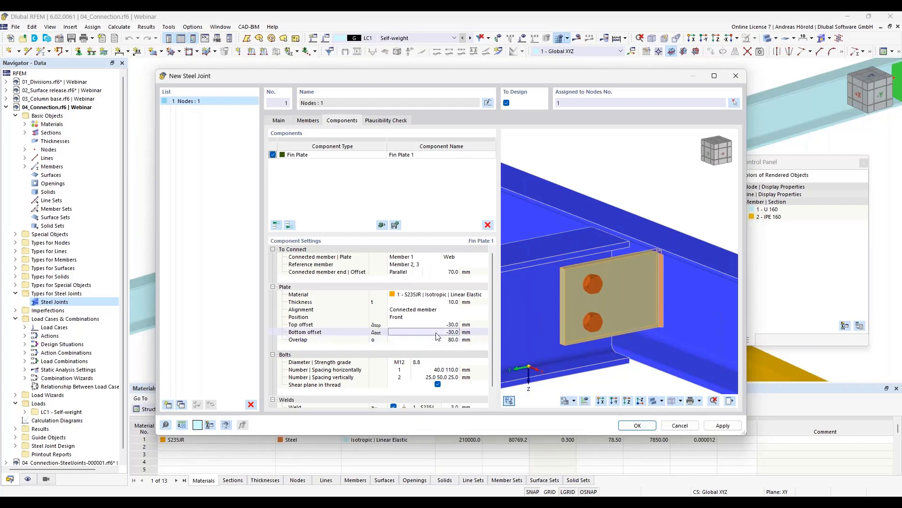
{"action": "type", "text": "-50.0"}
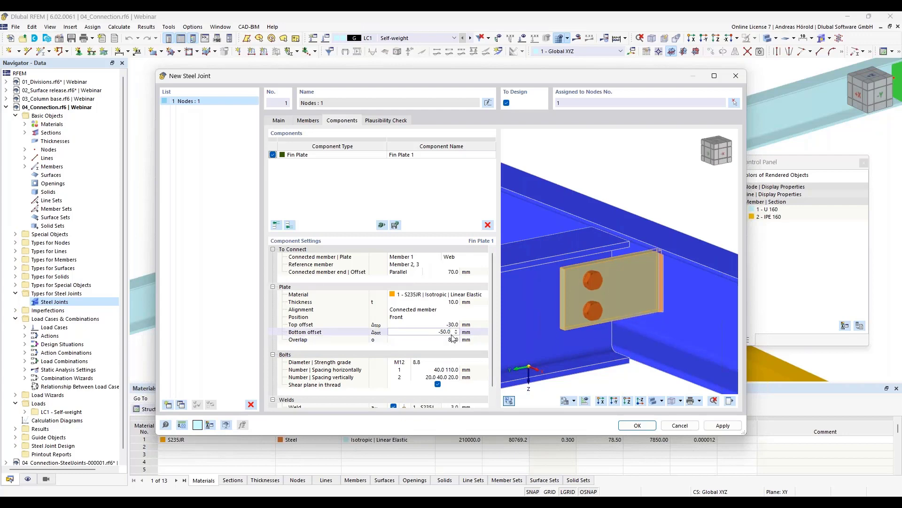
{"action": "scroll", "coordinate": [452, 335], "scroll_direction": "up", "scroll_amount": 2}
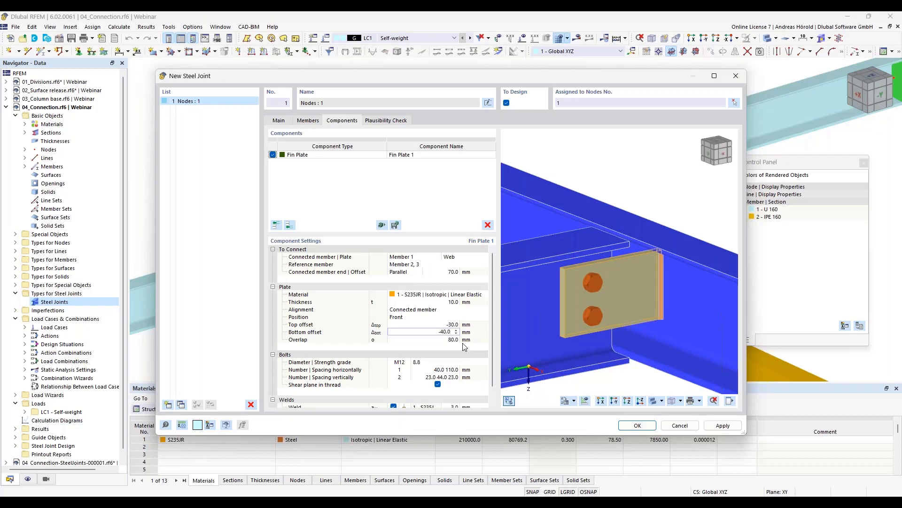
{"action": "scroll", "coordinate": [447, 330], "scroll_direction": "down", "scroll_amount": 1}
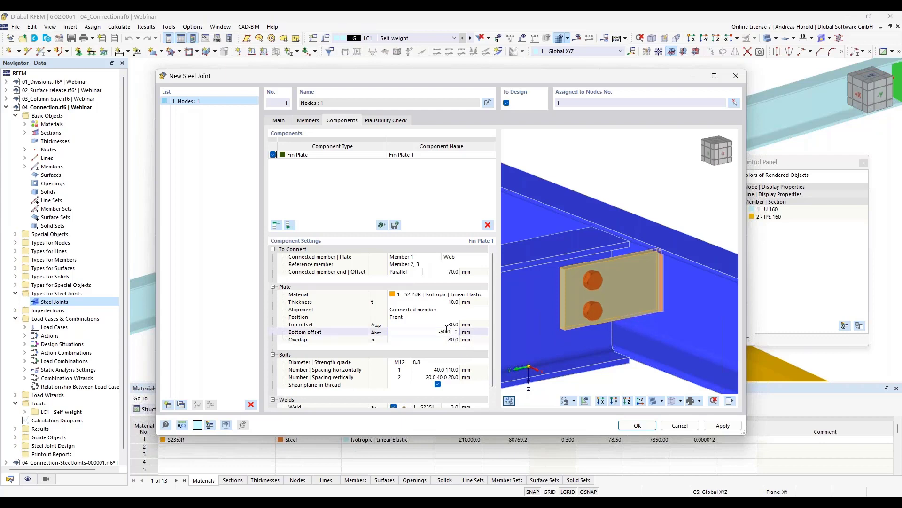
{"action": "scroll", "coordinate": [447, 330], "scroll_direction": "up", "scroll_amount": 2}
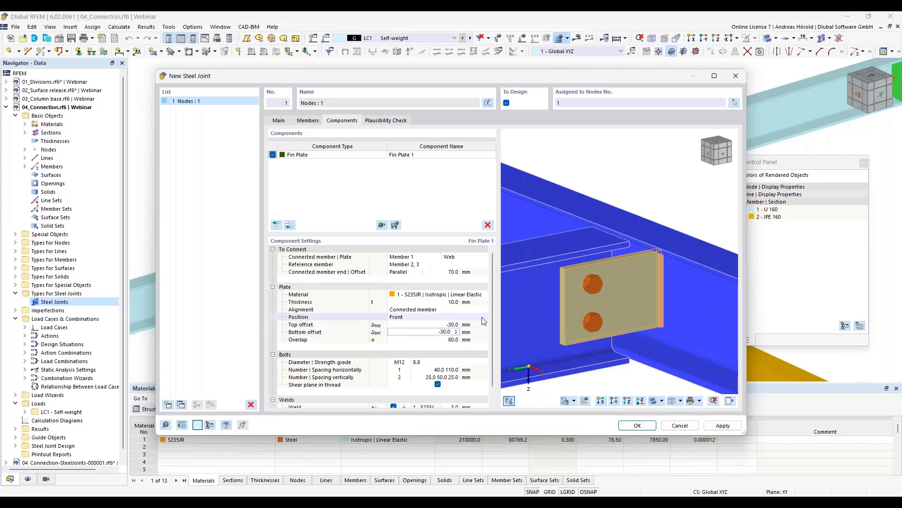
Review the available bolt diameters, keep M12, and set the bolt strength grade to 4.6
{"action": "left_click", "coordinate": [399, 362]}
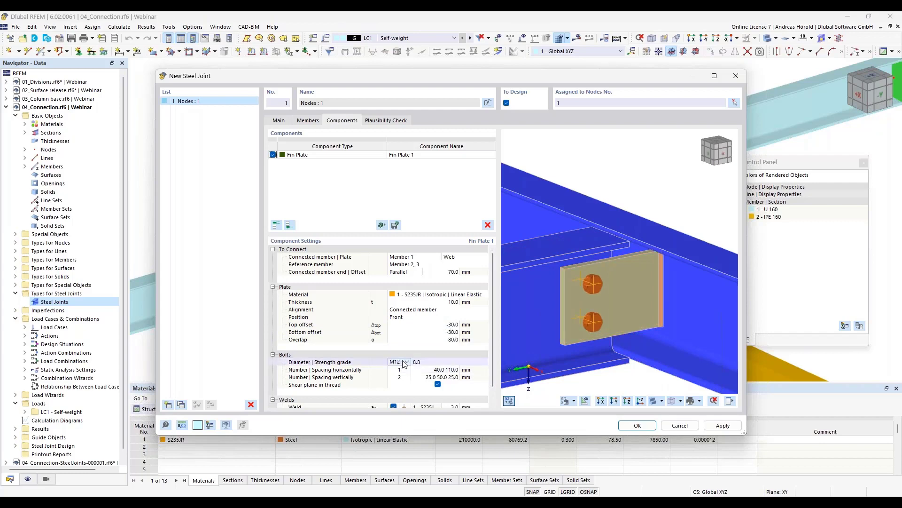
{"action": "left_click", "coordinate": [407, 362]}
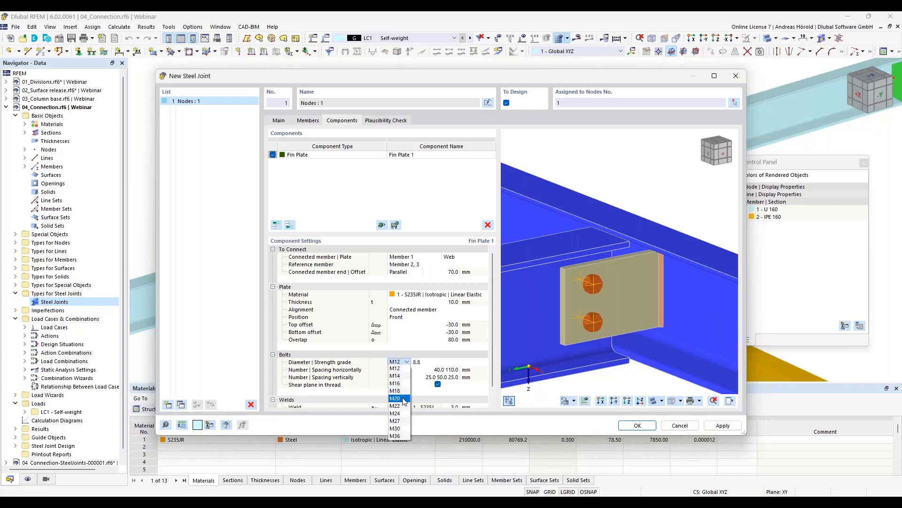
{"action": "left_click", "coordinate": [401, 361]}
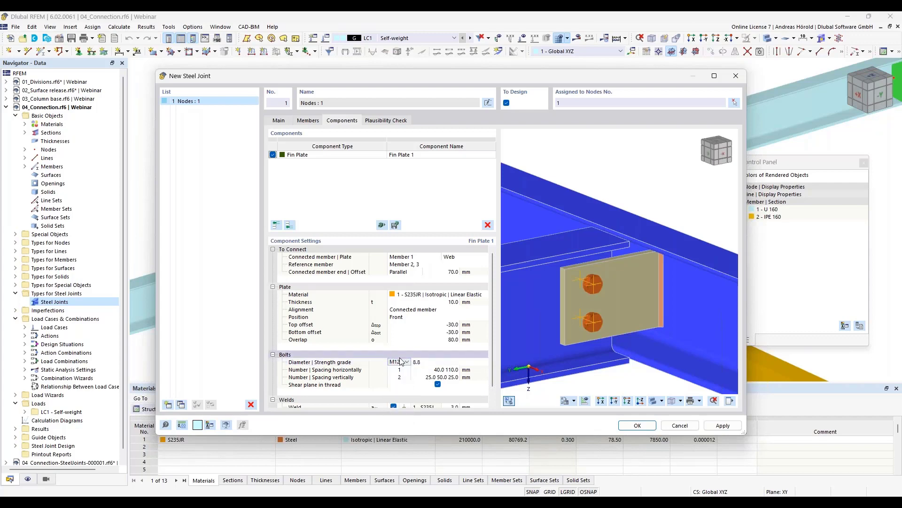
{"action": "left_click", "coordinate": [436, 362]}
{"action": "left_click", "coordinate": [446, 362]}
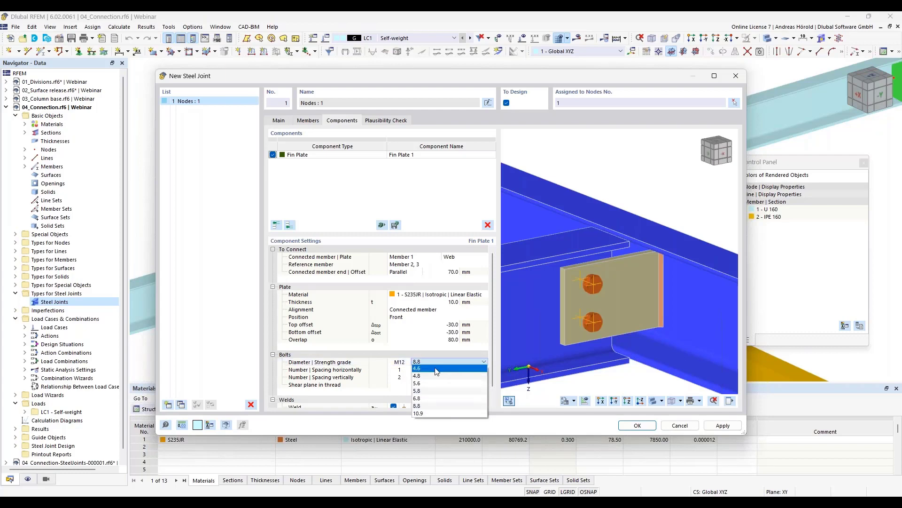
{"action": "left_click", "coordinate": [437, 369]}
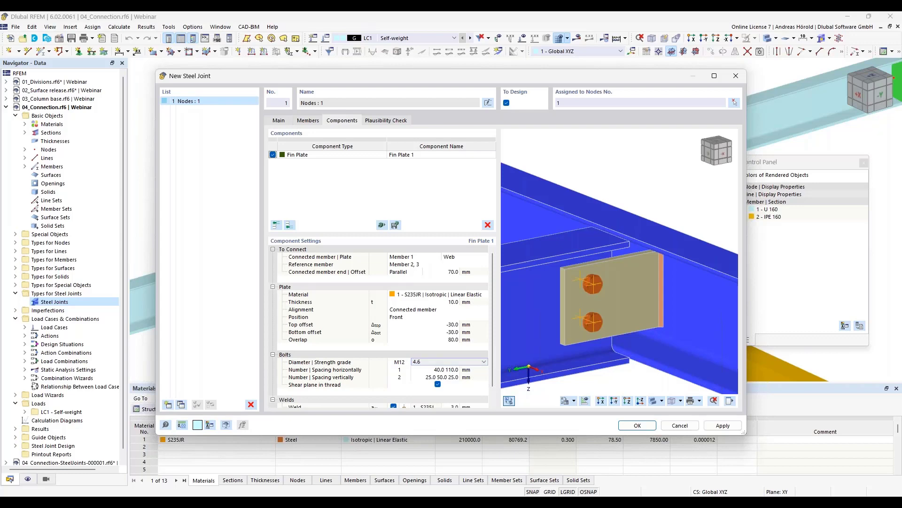
Try three bolts horizontally in the fin plate and return the horizontal number to 1
{"action": "left_click", "coordinate": [404, 370]}
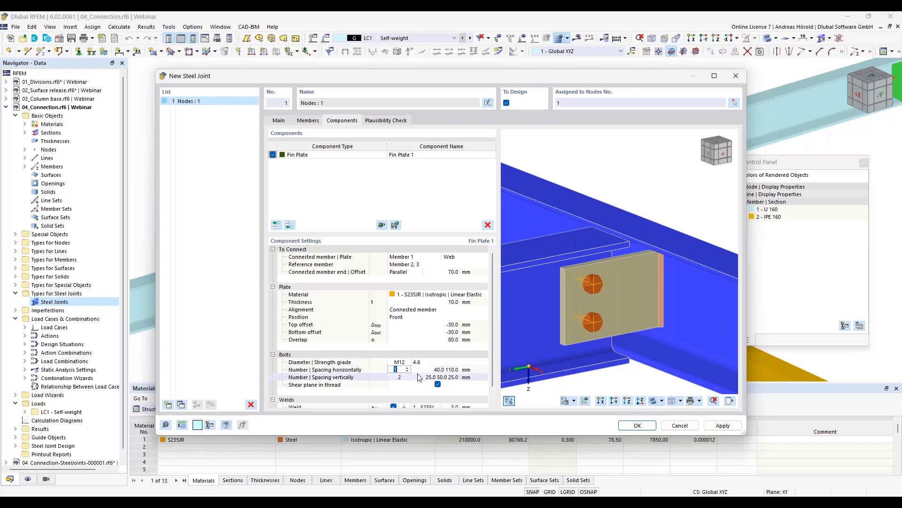
{"action": "left_click", "coordinate": [407, 368]}
{"action": "left_click", "coordinate": [407, 368]}
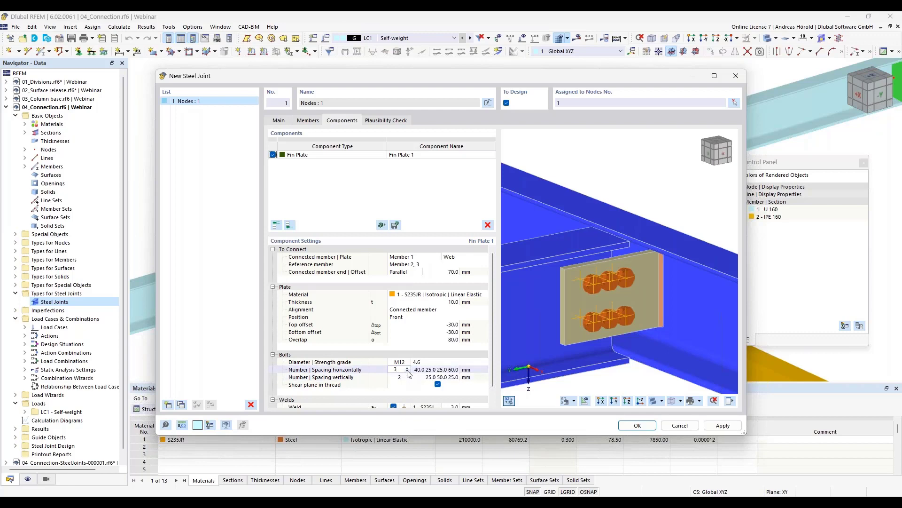
{"action": "left_click", "coordinate": [407, 371]}
{"action": "left_click", "coordinate": [408, 371]}
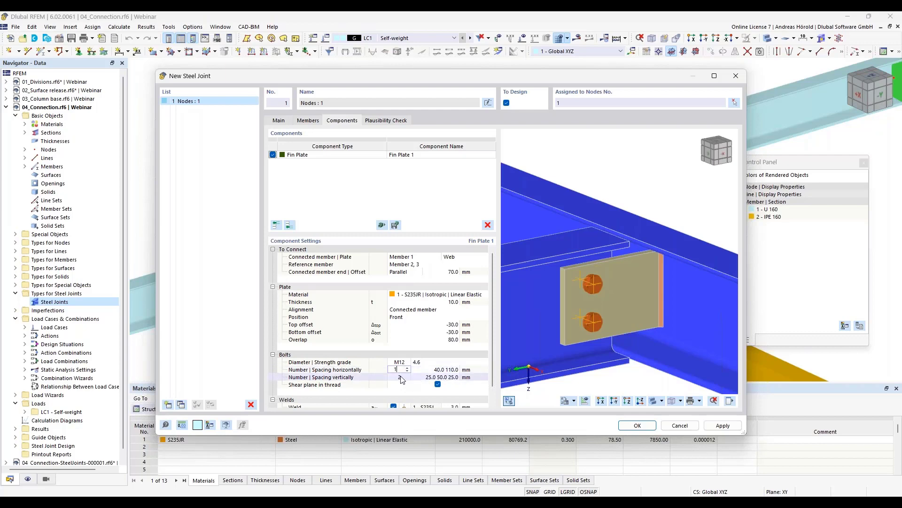
Set the first horizontal bolt spacing to 45 mm and keep the vertical spacing at 25, 50 and 25 mm
{"action": "left_click", "coordinate": [438, 370]}
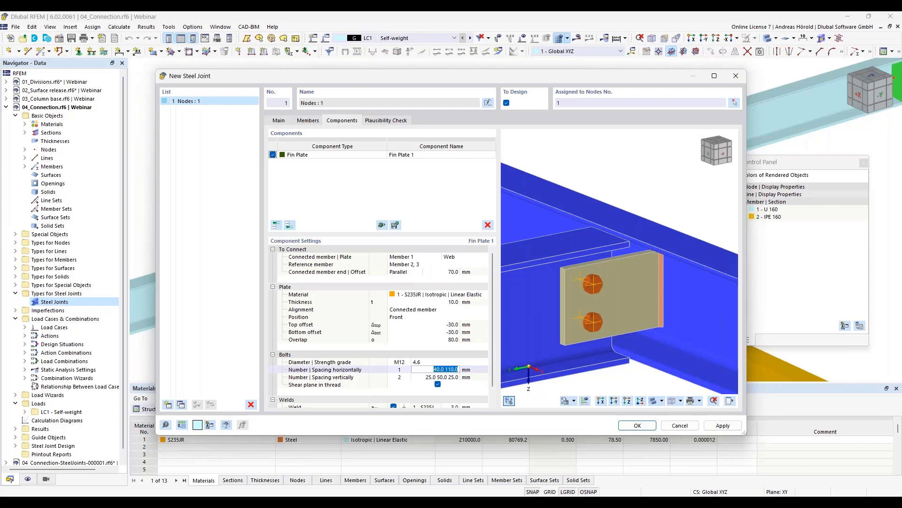
{"action": "type", "text": "45"}
{"action": "left_click", "coordinate": [433, 378]}
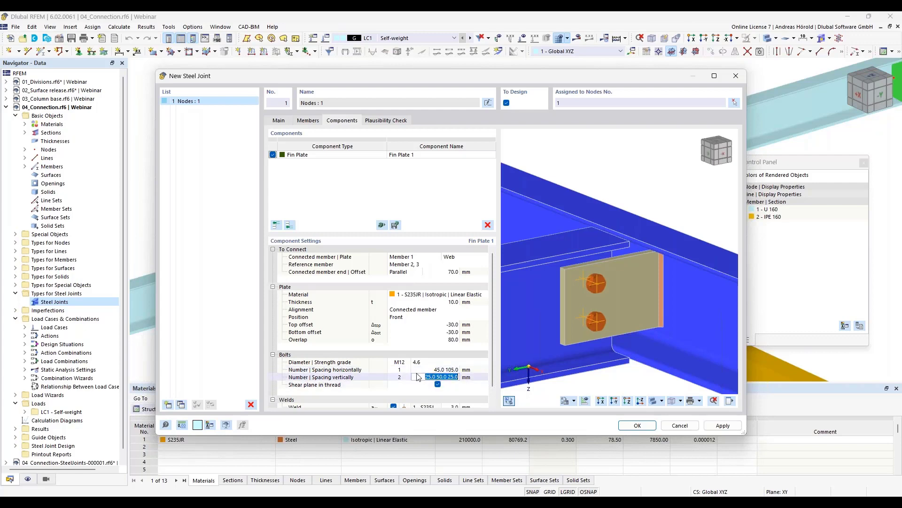
{"action": "type", "text": "25"}
{"action": "key", "text": "Return"}
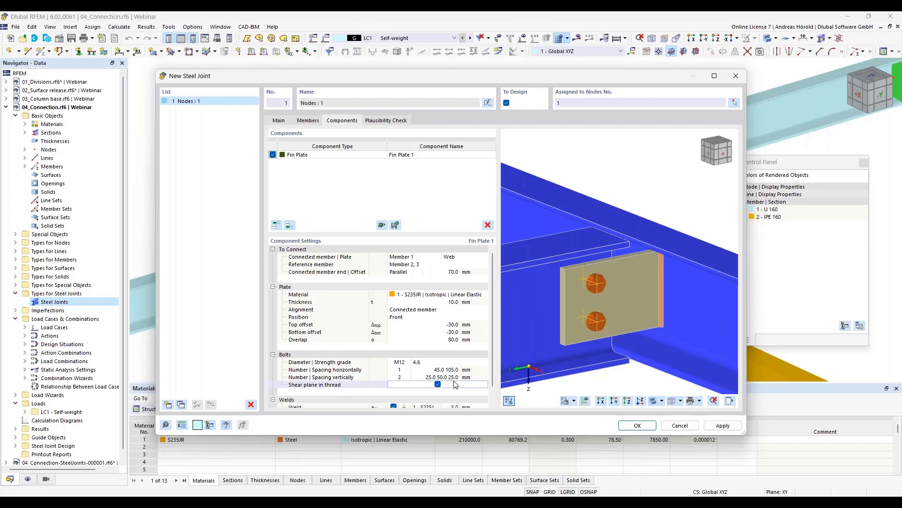
Turn off the shear plane in thread option for the bolts and review the fin plate's weld size
{"action": "scroll", "coordinate": [458, 370], "scroll_direction": "down", "scroll_amount": 1}
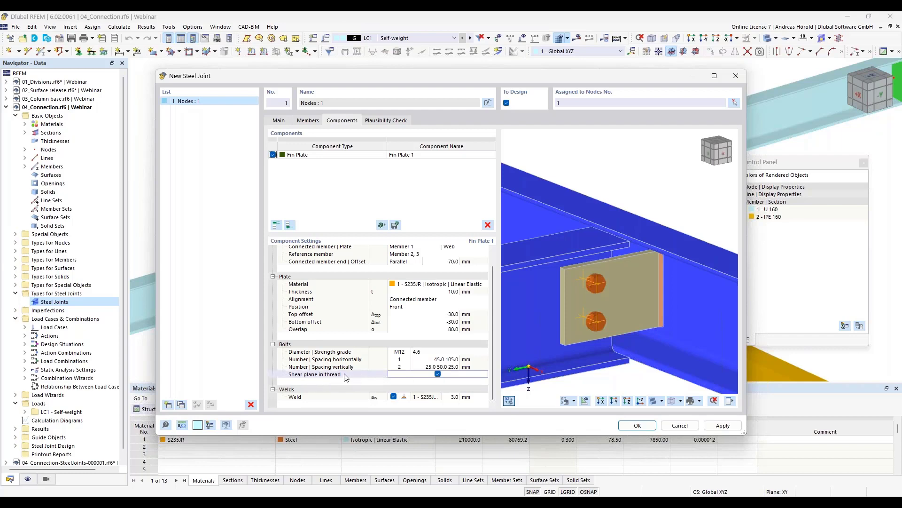
{"action": "left_click", "coordinate": [438, 374]}
{"action": "left_click", "coordinate": [455, 397]}
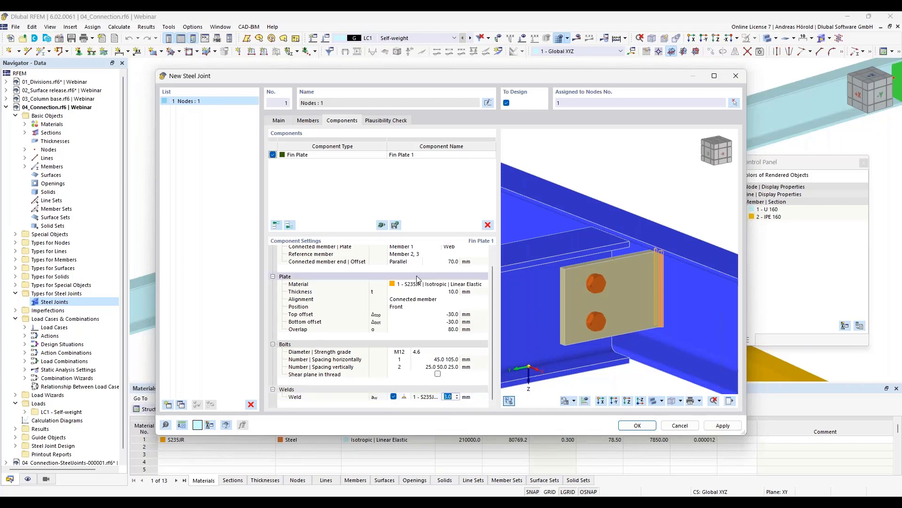
Run the plausibility check on the fin plate joint and accept the new steel joint
{"action": "left_click", "coordinate": [386, 120]}
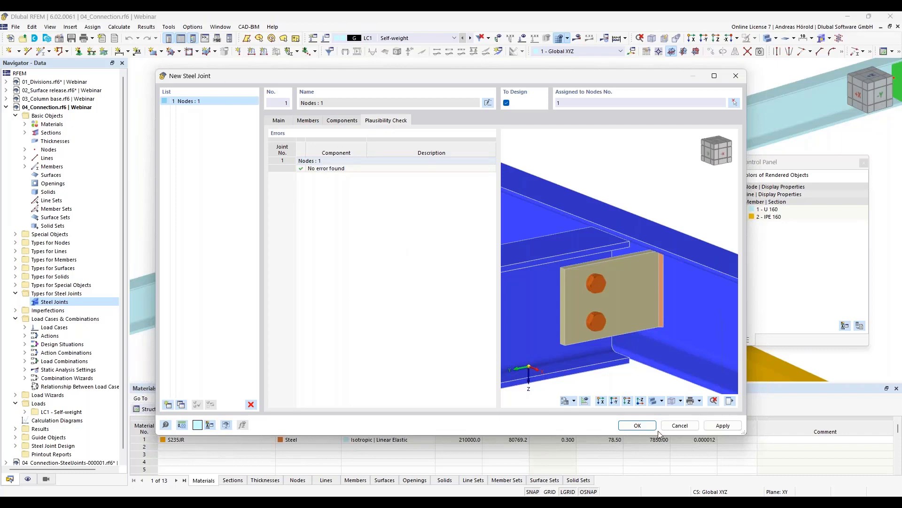
{"action": "left_click", "coordinate": [637, 425]}
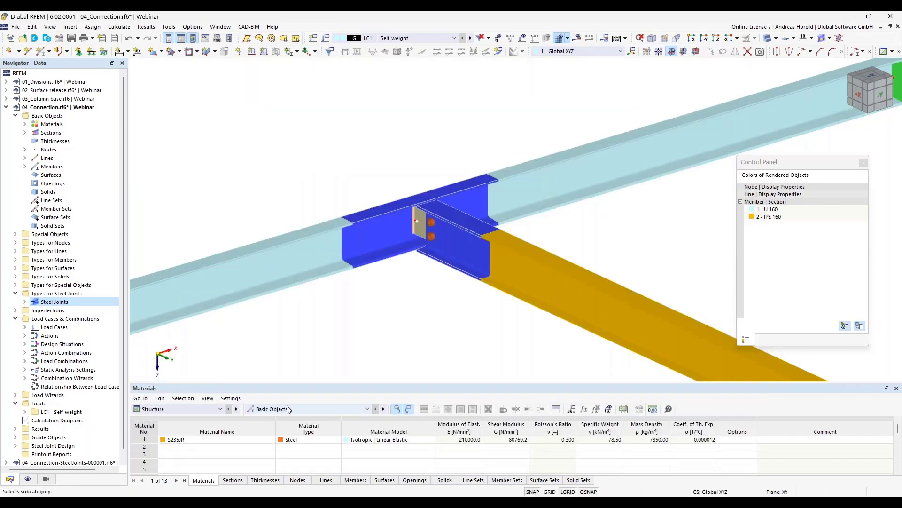
Show the Steel Joint Design input data and review the settings of design situation DS1
{"action": "left_click", "coordinate": [165, 409]}
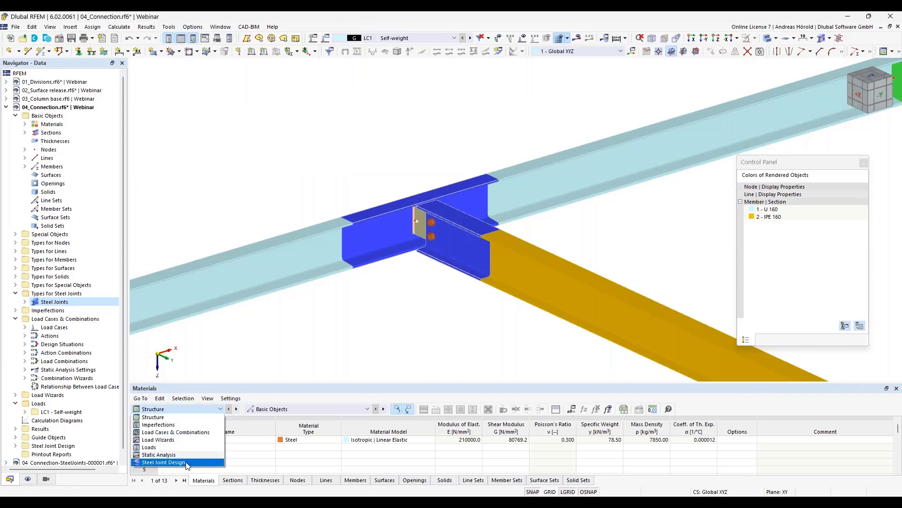
{"action": "left_click", "coordinate": [187, 462]}
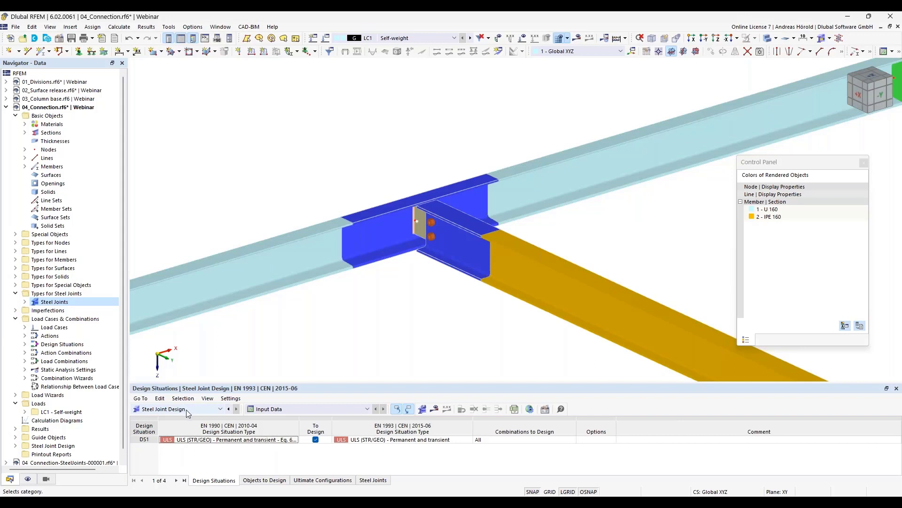
{"action": "double_click", "coordinate": [262, 441]}
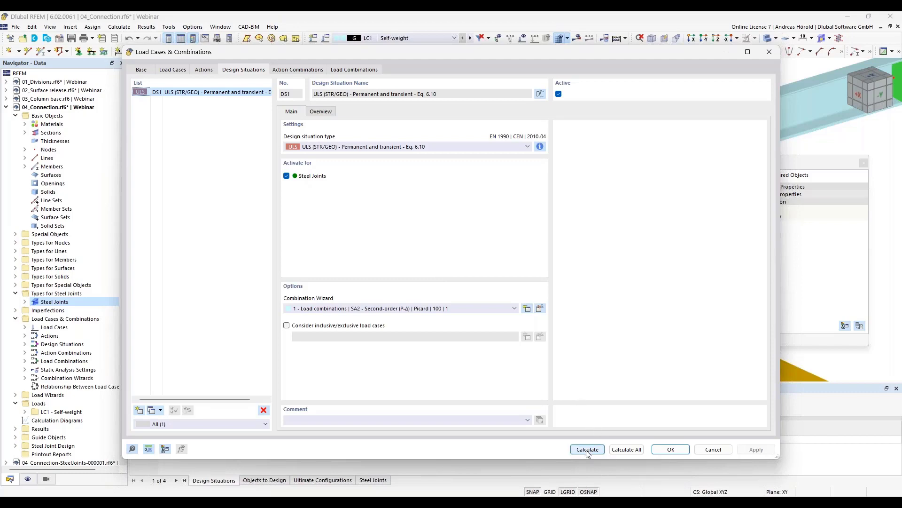
{"action": "left_click", "coordinate": [670, 450]}
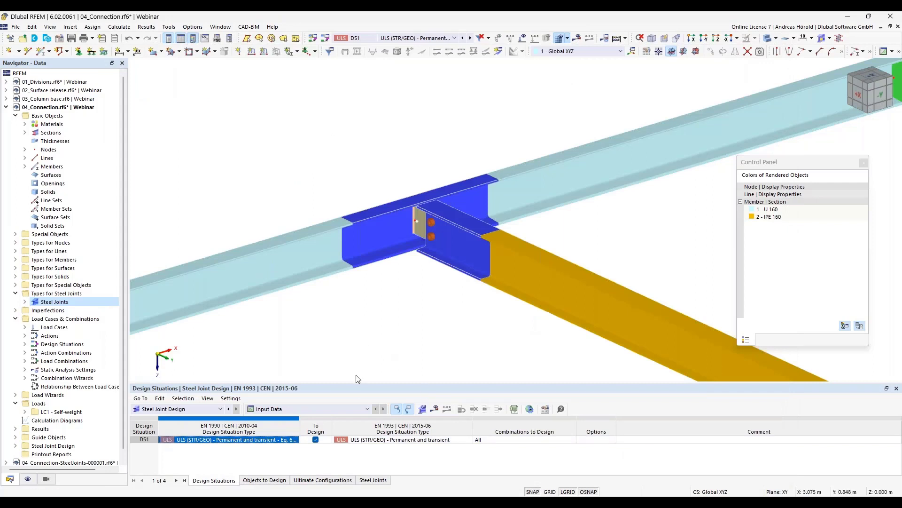
Review the objects to design, the ultimate configurations and the configuration assigned to the steel joint
{"action": "left_click", "coordinate": [270, 480]}
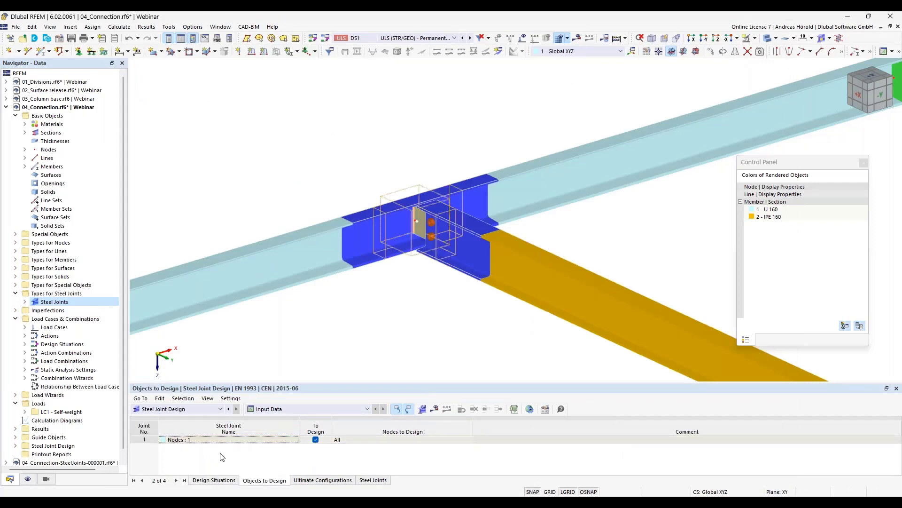
{"action": "left_click", "coordinate": [314, 483]}
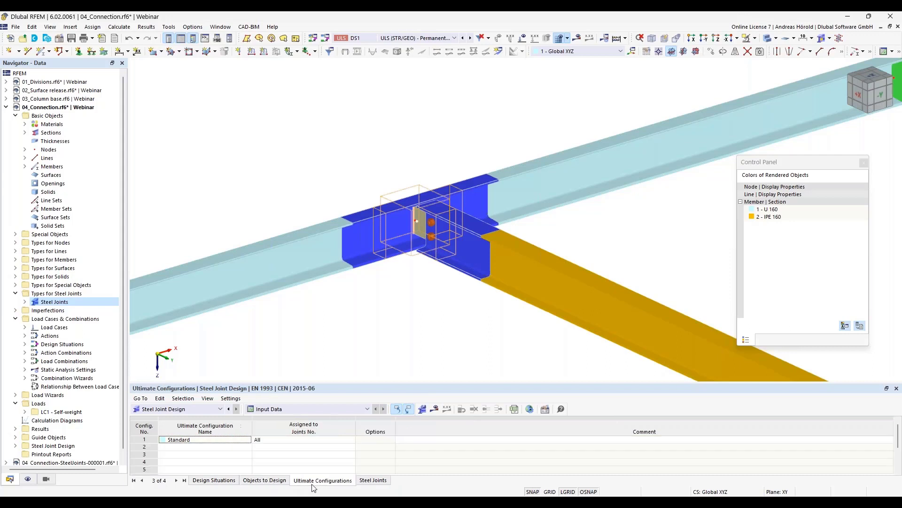
{"action": "left_click", "coordinate": [374, 480]}
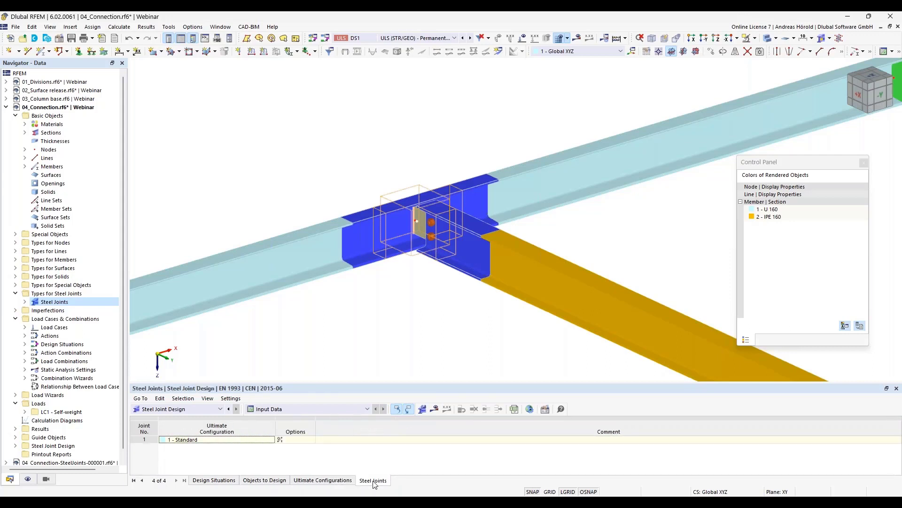
Calculate the steel joint design and view the joint's design check results up close
{"action": "left_click", "coordinate": [435, 408]}
{"action": "left_click", "coordinate": [490, 298]}
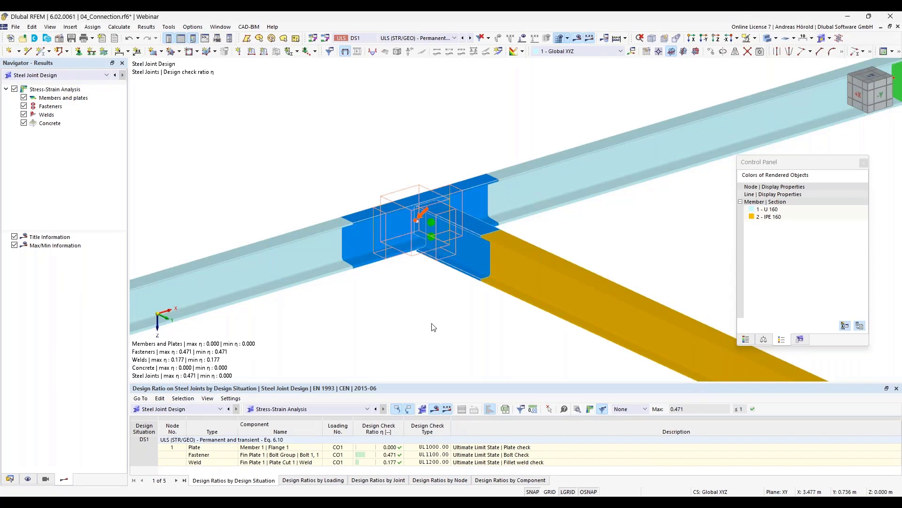
{"action": "scroll", "coordinate": [432, 326], "scroll_direction": "up", "scroll_amount": 2}
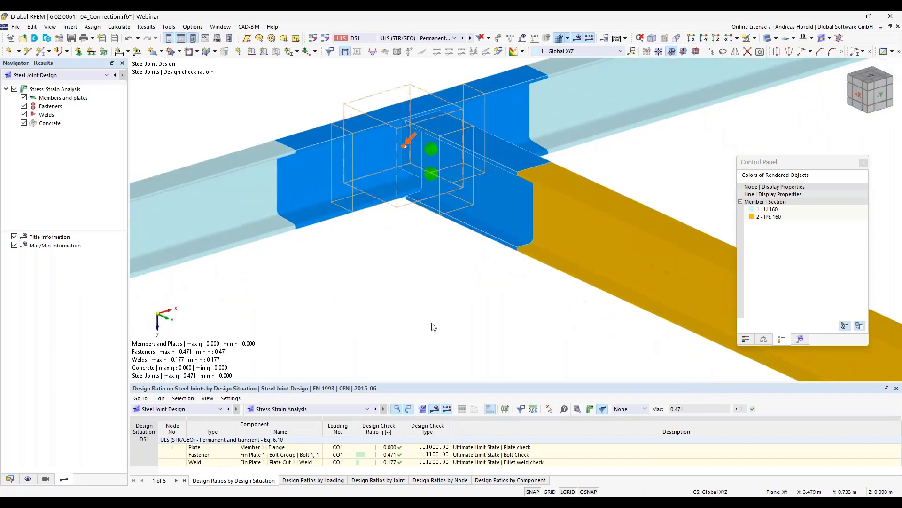
{"action": "scroll", "coordinate": [423, 325], "scroll_direction": "up", "scroll_amount": 4}
Open the design check details of the fin plate bolt group and review the shear, bearing, tension and punching shear formulas
{"action": "left_click", "coordinate": [418, 350]}
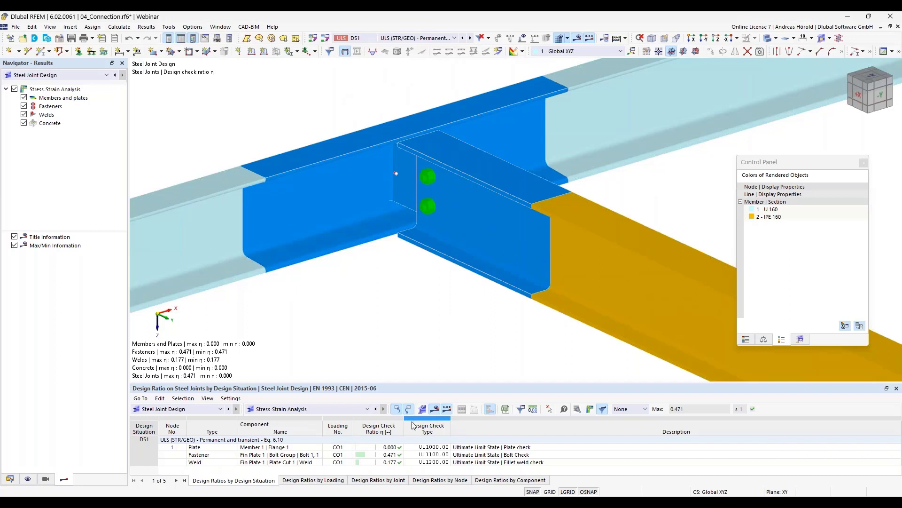
{"action": "left_click", "coordinate": [397, 462]}
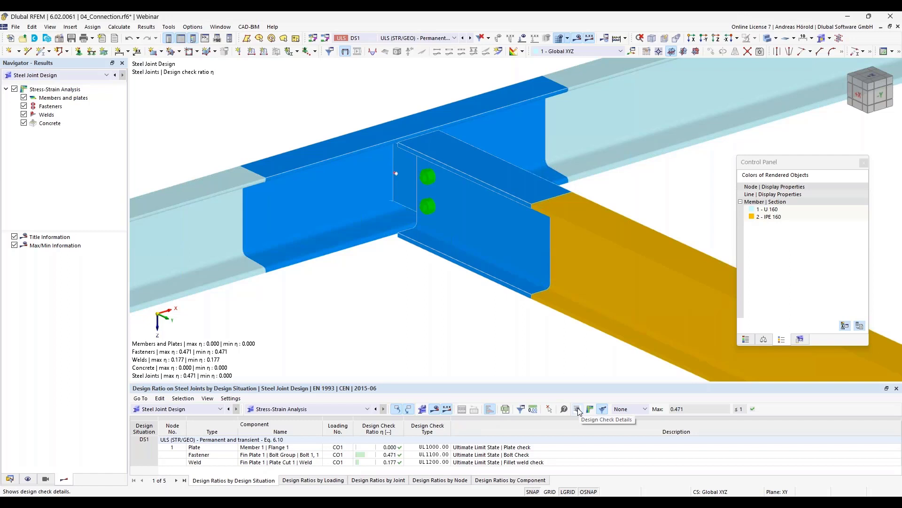
{"action": "double_click", "coordinate": [392, 455]}
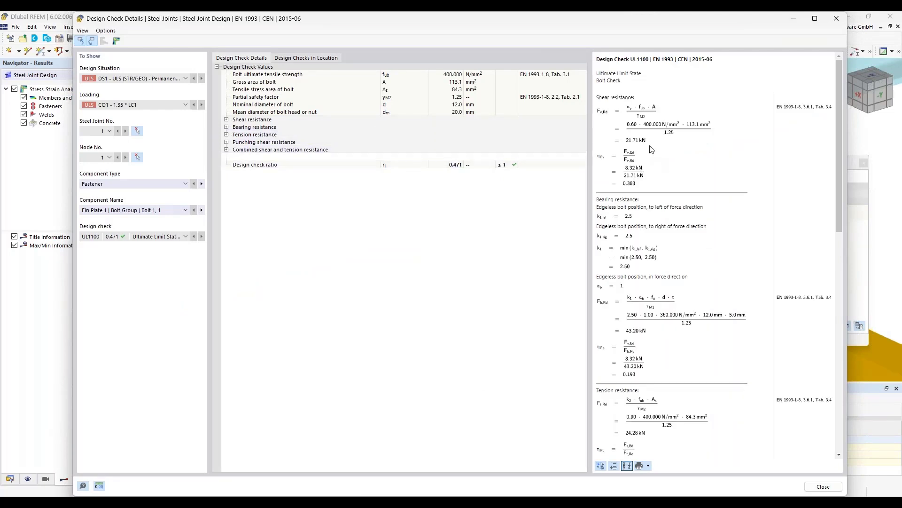
{"action": "scroll", "coordinate": [631, 150], "scroll_direction": "down", "scroll_amount": 3}
{"action": "scroll", "coordinate": [632, 147], "scroll_direction": "up", "scroll_amount": 3}
{"action": "scroll", "coordinate": [815, 166], "scroll_direction": "down", "scroll_amount": 5}
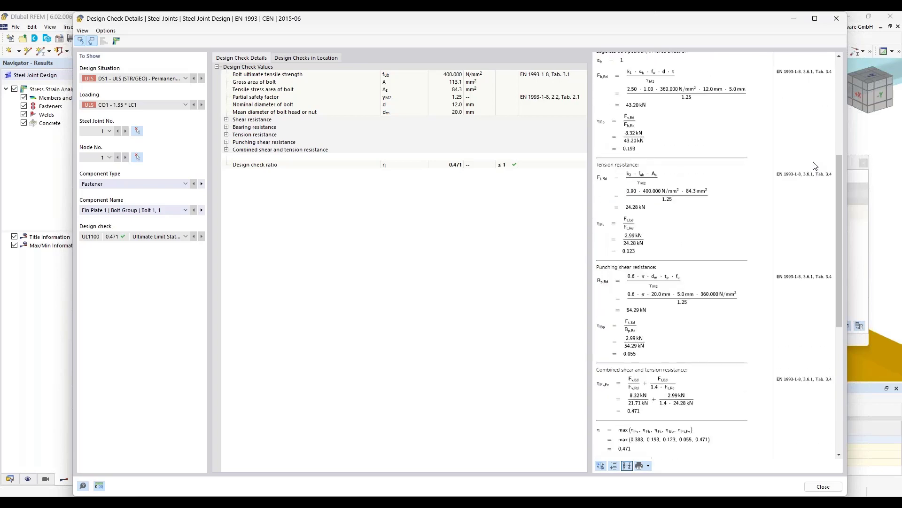
{"action": "scroll", "coordinate": [815, 166], "scroll_direction": "down", "scroll_amount": 3}
{"action": "scroll", "coordinate": [806, 238], "scroll_direction": "up", "scroll_amount": 3}
{"action": "scroll", "coordinate": [807, 237], "scroll_direction": "up", "scroll_amount": 5}
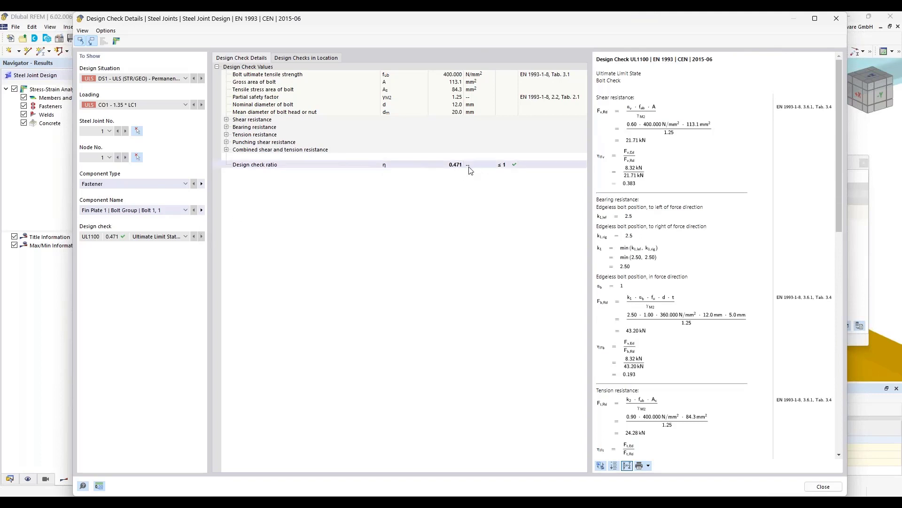
Switch the design check details to the plate component and on to the weld component's fillet weld check
{"action": "left_click", "coordinate": [151, 186]}
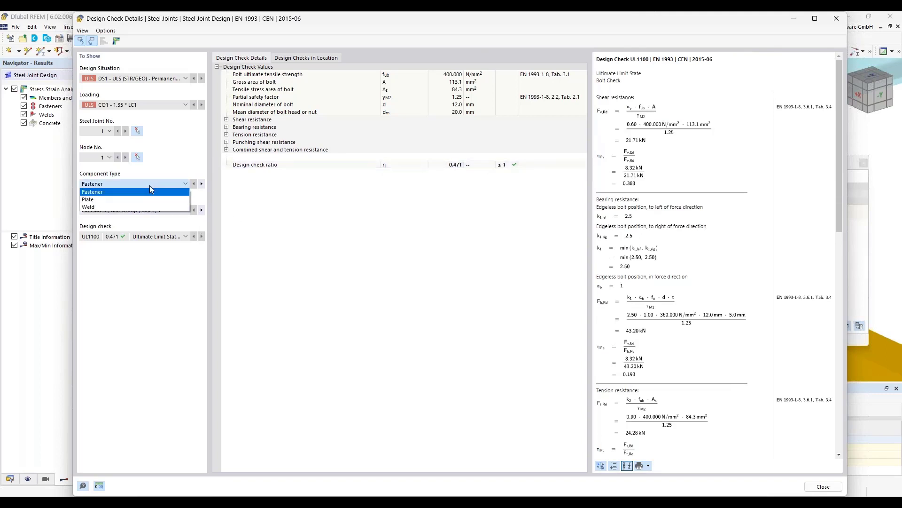
{"action": "left_click", "coordinate": [146, 200]}
{"action": "left_click", "coordinate": [146, 184]}
{"action": "left_click", "coordinate": [147, 207]}
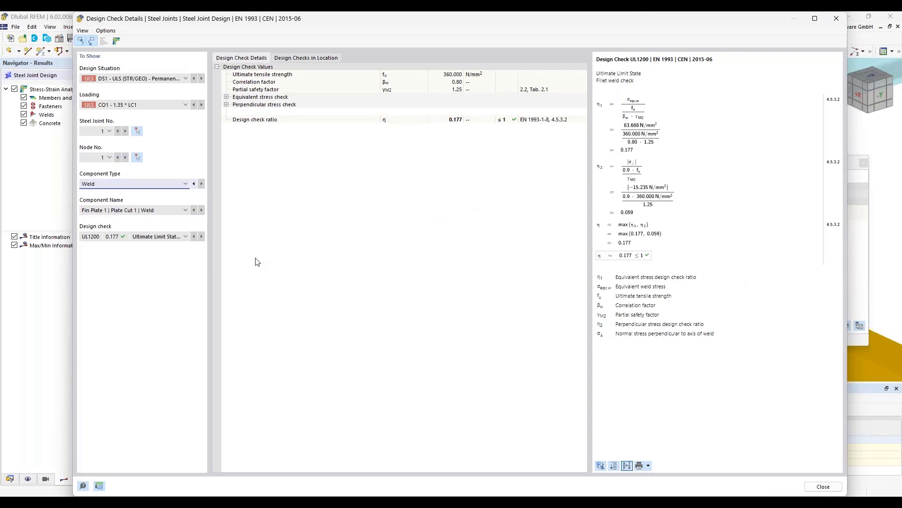
Show the results in the steel joint and hide the members, plates and welds to isolate the fasteners' forces
{"action": "left_click", "coordinate": [117, 41]}
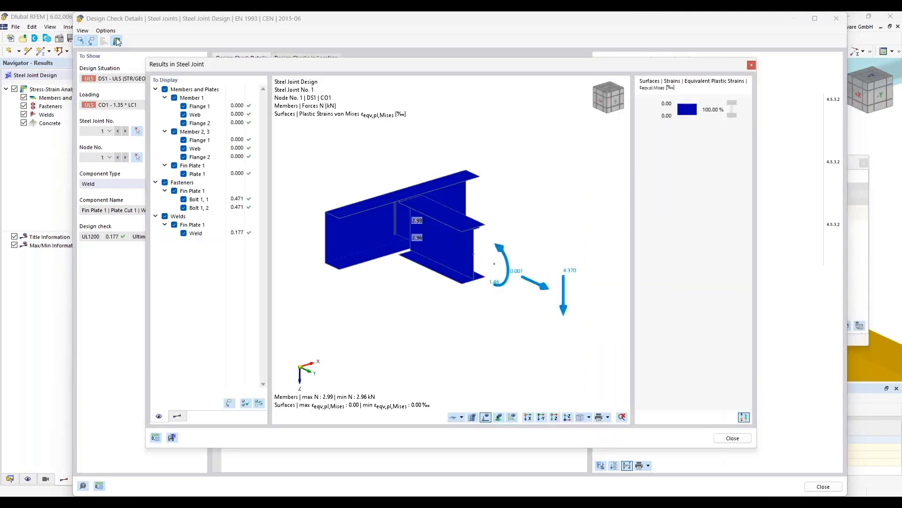
{"action": "middle_click_drag", "start_coordinate": [395, 300], "coordinate": [439, 292], "text": "ctrl"}
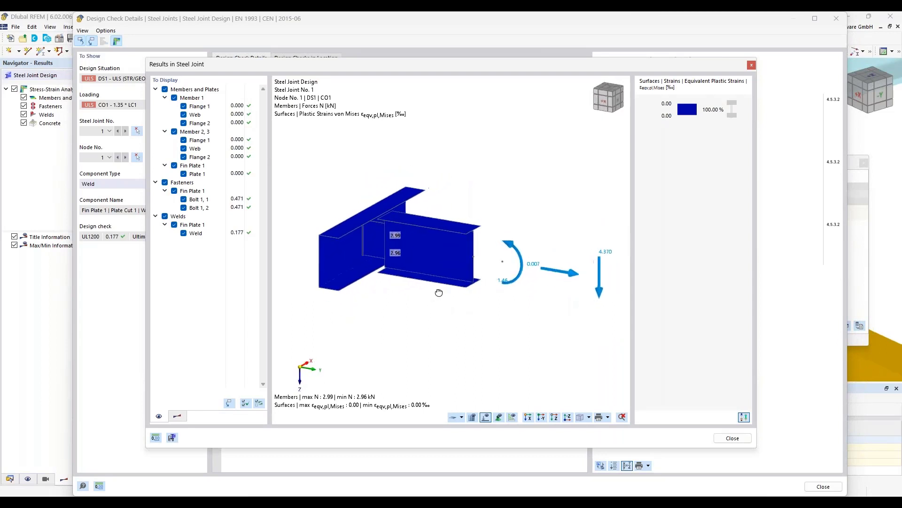
{"action": "left_click", "coordinate": [165, 90]}
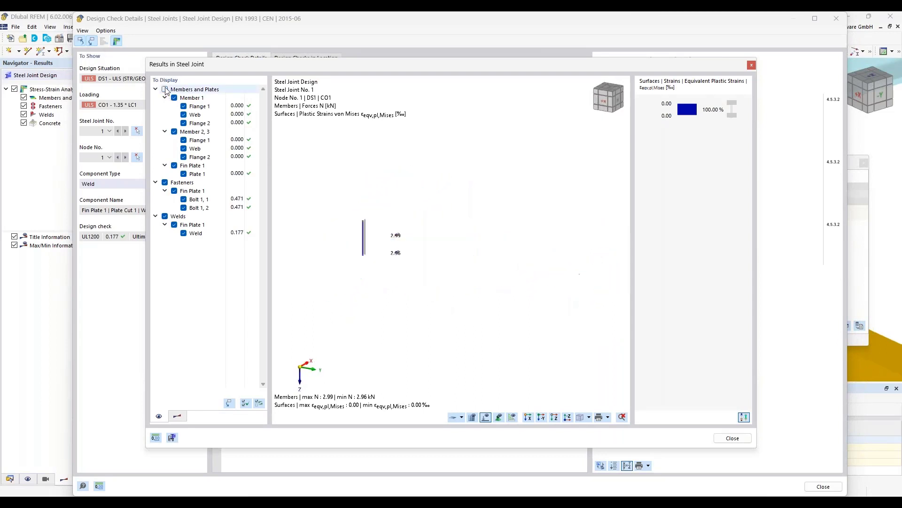
{"action": "left_click", "coordinate": [165, 216]}
{"action": "middle_click_drag", "start_coordinate": [462, 256], "coordinate": [467, 238], "text": "ctrl"}
{"action": "scroll", "coordinate": [466, 236], "scroll_direction": "up", "scroll_amount": 1}
{"action": "middle_click_drag", "start_coordinate": [466, 158], "coordinate": [499, 215]}
{"action": "scroll", "coordinate": [472, 267], "scroll_direction": "down", "scroll_amount": 3}
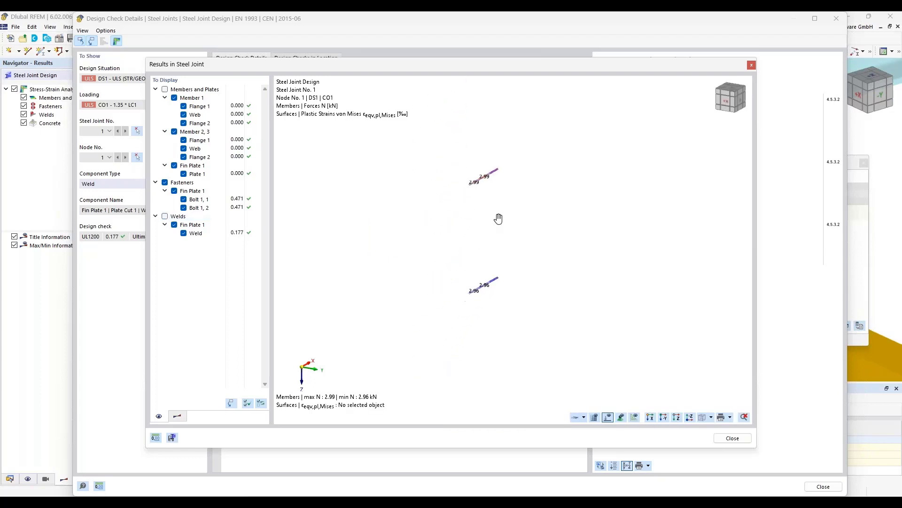
Save the steel joint's analysis model as a separate model and close the joint results and design check details
{"action": "left_click", "coordinate": [172, 437]}
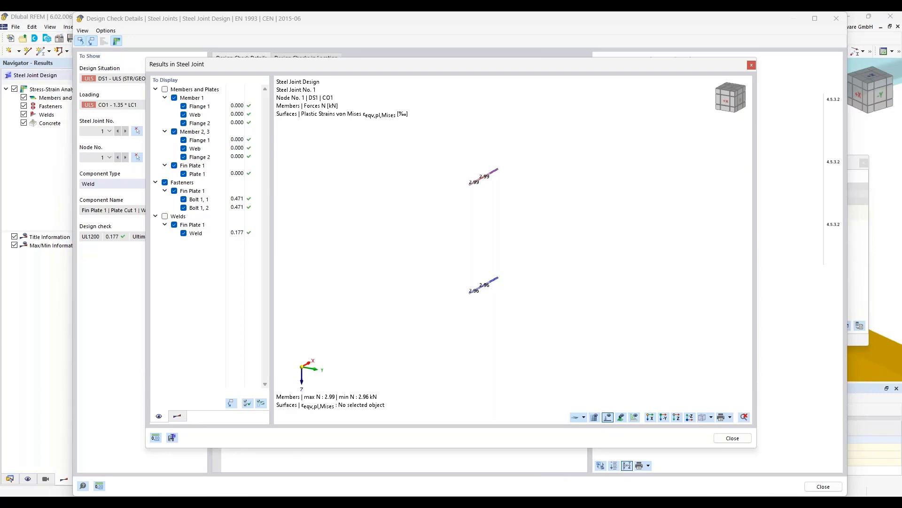
{"action": "left_click", "coordinate": [733, 437]}
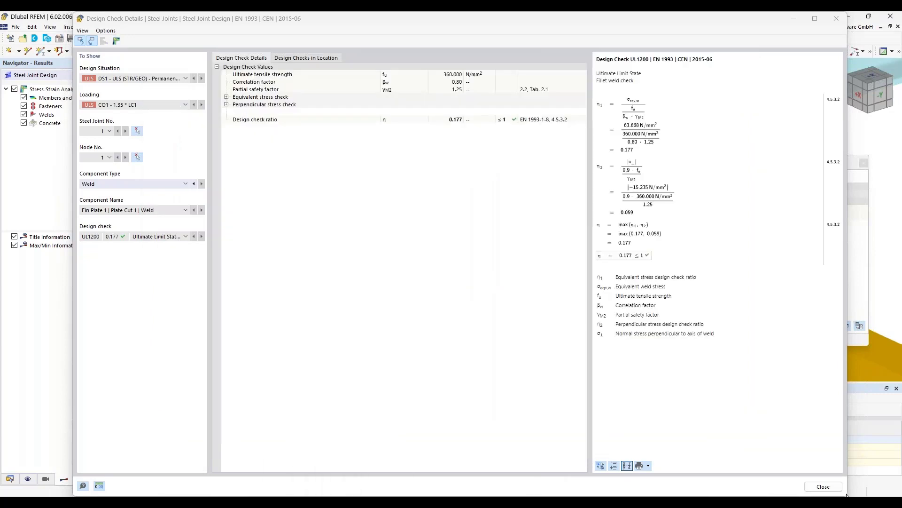
{"action": "left_click", "coordinate": [824, 487]}
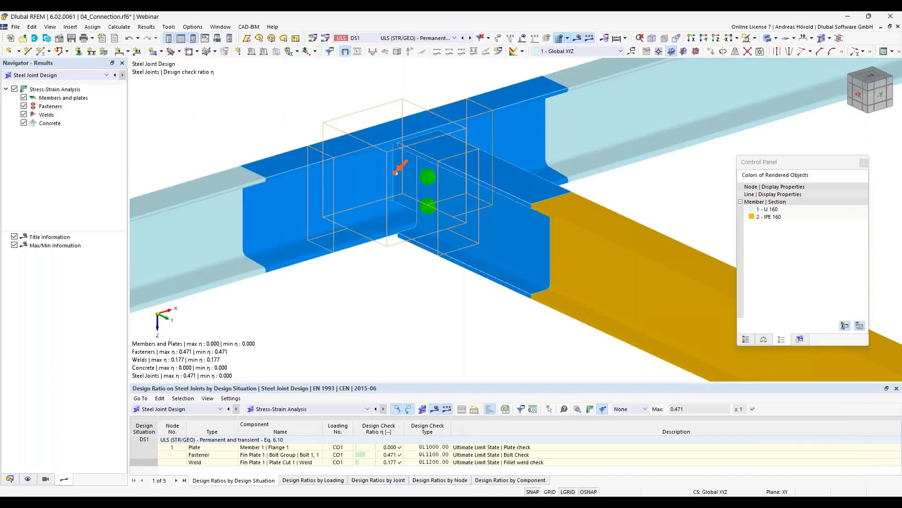
Activate the 04_Connection-SteelJoints-000001 model and view the equivalent stresses around the bolts up close
{"action": "left_click", "coordinate": [9, 478]}
{"action": "scroll", "coordinate": [66, 450], "scroll_direction": "down", "scroll_amount": 1}
{"action": "left_click", "coordinate": [67, 453]}
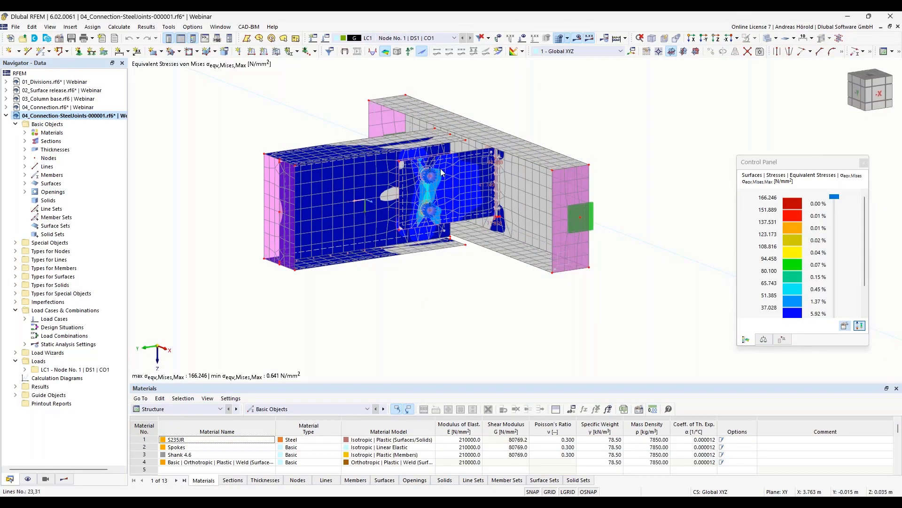
{"action": "scroll", "coordinate": [407, 262], "scroll_direction": "up", "scroll_amount": 3}
{"action": "middle_click_drag", "start_coordinate": [476, 242], "coordinate": [447, 343]}
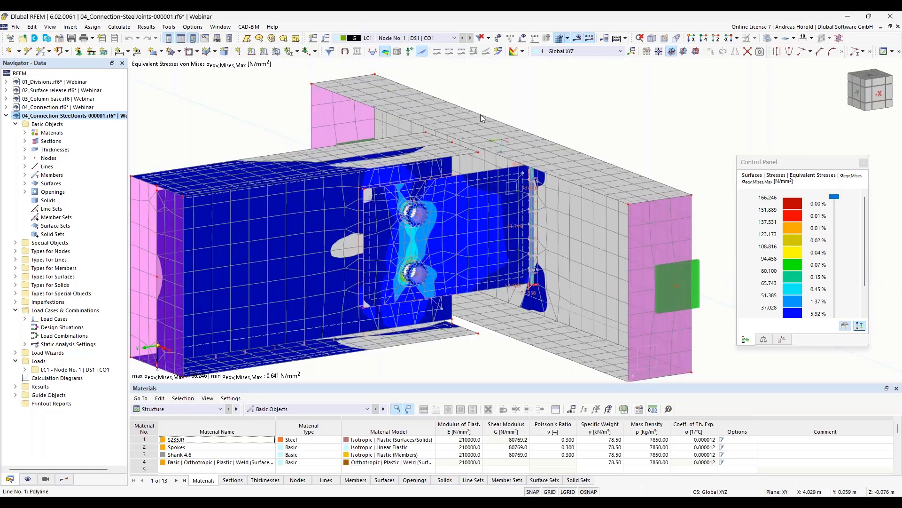
Hide the stress results and examine the submodel's surface contacts and rigid links among its special objects
{"action": "left_click", "coordinate": [578, 40]}
{"action": "mouse_move", "coordinate": [428, 366]}
{"action": "middle_mouse_down", "text": "ctrl"}
{"action": "mouse_move", "coordinate": [447, 363]}
{"action": "mouse_move", "coordinate": [436, 364]}
{"action": "middle_mouse_up", "text": "ctrl"}
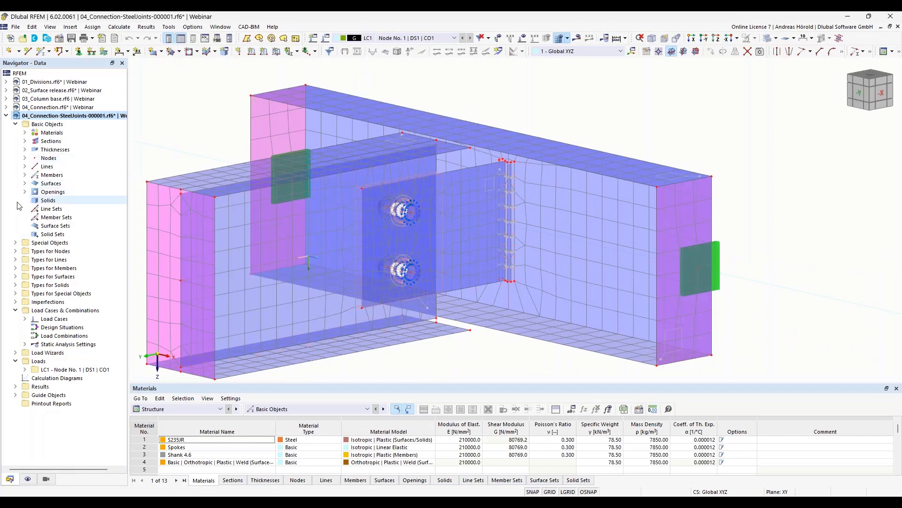
{"action": "left_click", "coordinate": [15, 242]}
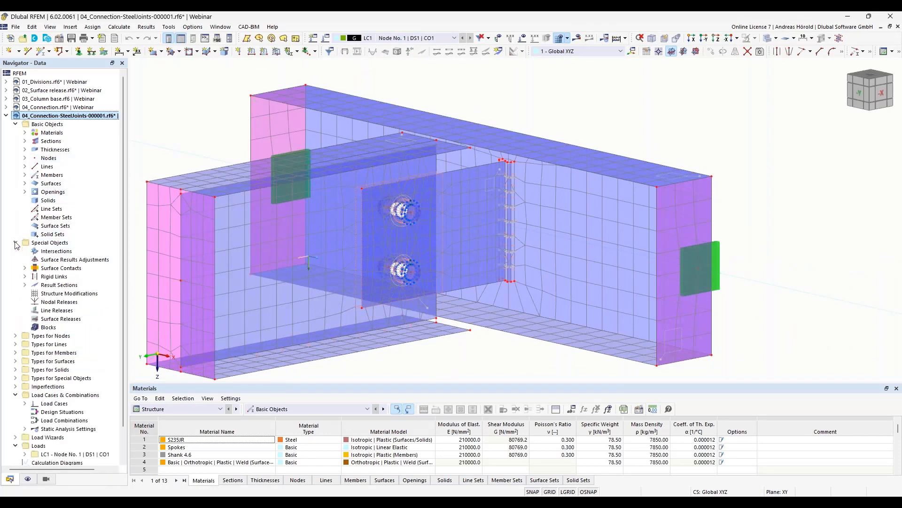
{"action": "left_click", "coordinate": [25, 268]}
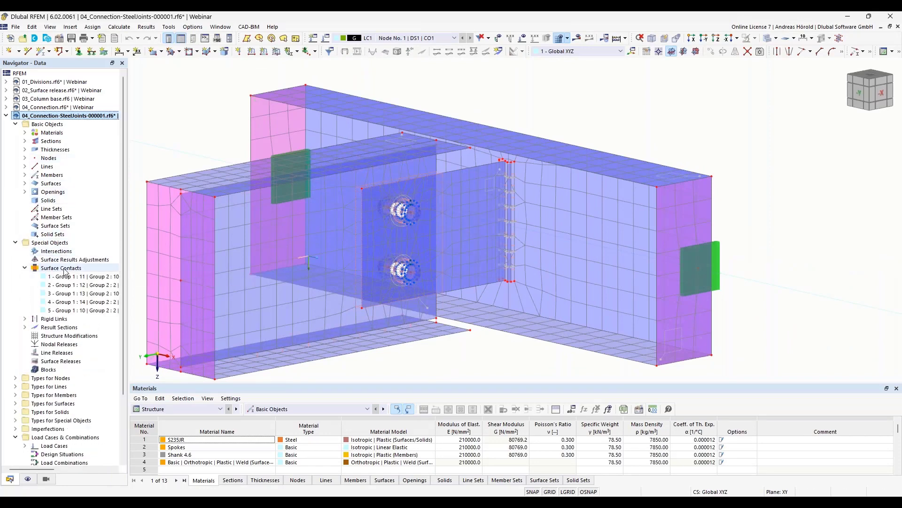
{"action": "left_click", "coordinate": [71, 294]}
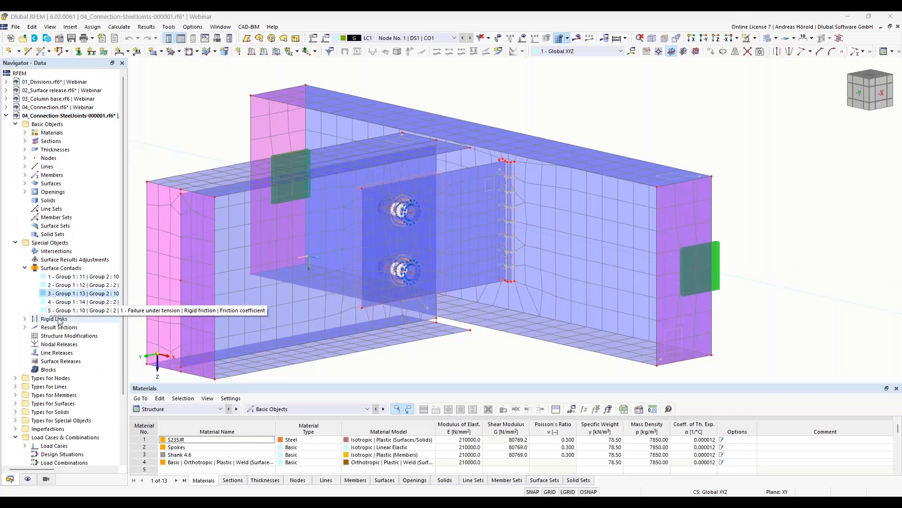
{"action": "left_click", "coordinate": [25, 318]}
{"action": "left_click", "coordinate": [70, 327]}
{"action": "left_click", "coordinate": [71, 347]}
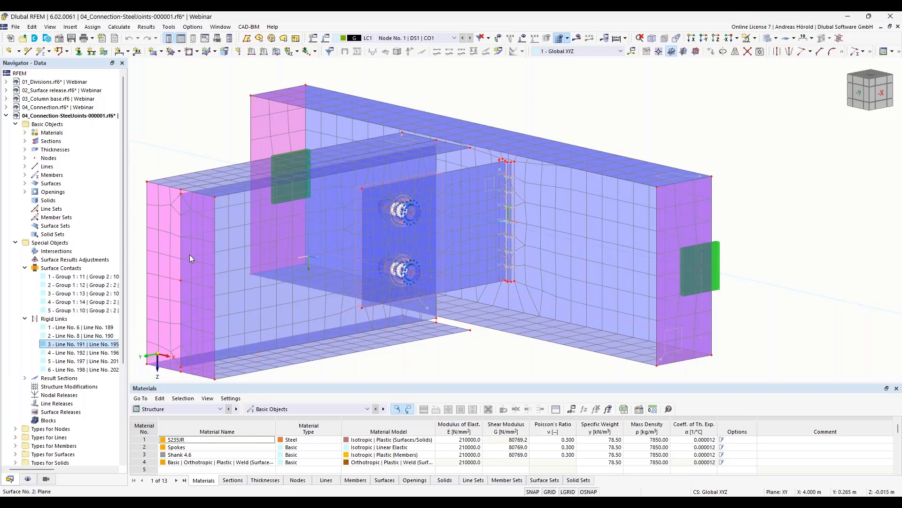
{"action": "scroll", "coordinate": [42, 363], "scroll_direction": "down", "scroll_amount": 1}
{"action": "scroll", "coordinate": [41, 363], "scroll_direction": "down", "scroll_amount": 4}
{"action": "scroll", "coordinate": [465, 346], "scroll_direction": "down", "scroll_amount": 2}
{"action": "scroll", "coordinate": [466, 348], "scroll_direction": "up", "scroll_amount": 4}
{"action": "scroll", "coordinate": [516, 255], "scroll_direction": "up", "scroll_amount": 3}
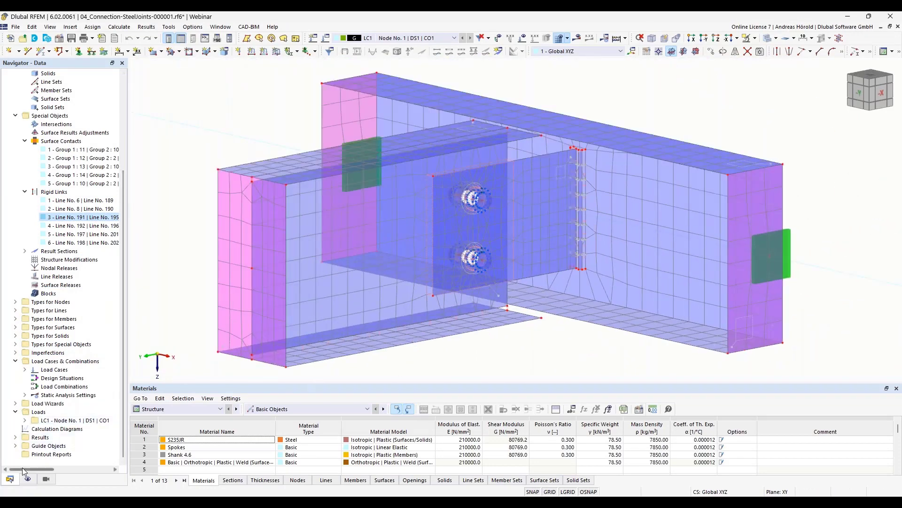
{"action": "scroll", "coordinate": [22, 467], "scroll_direction": "right", "scroll_amount": 3}
{"action": "left_click", "coordinate": [25, 480]}
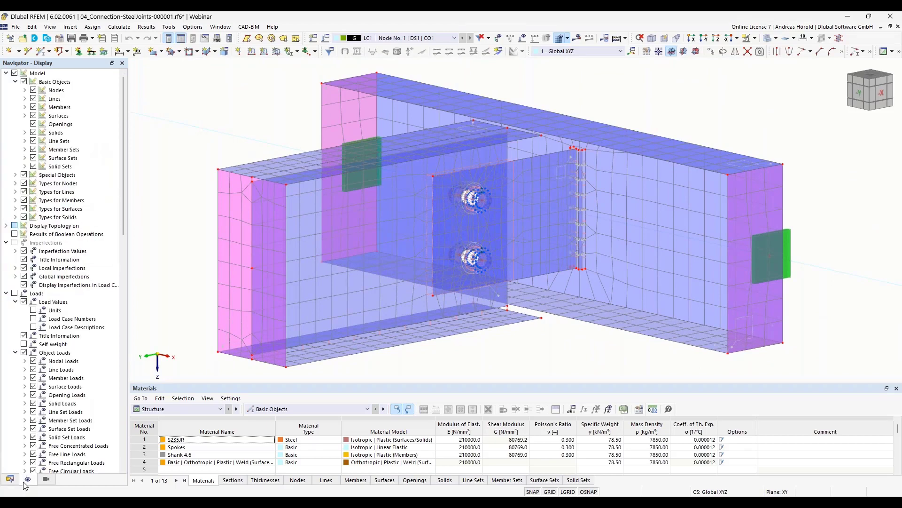
{"action": "scroll", "coordinate": [36, 412], "scroll_direction": "down", "scroll_amount": 18}
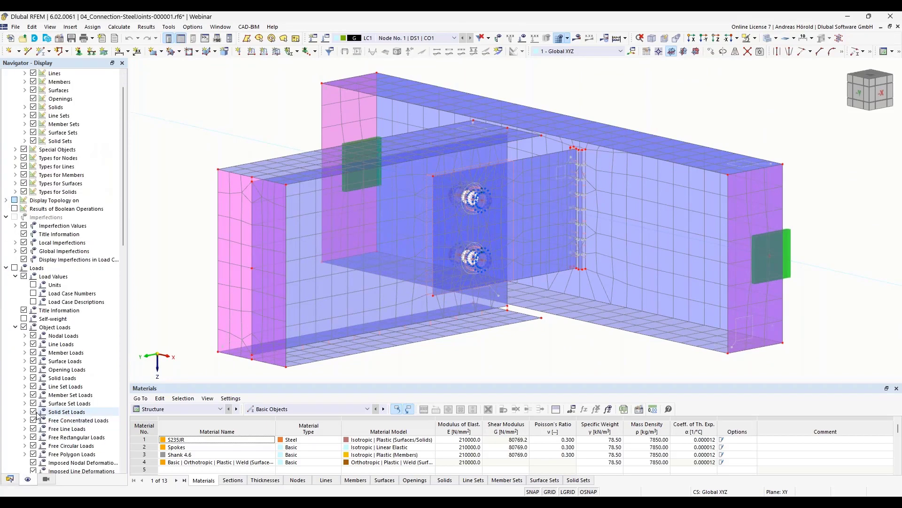
Return to the model data tree and activate the 04_Connection model
{"action": "left_click", "coordinate": [9, 478]}
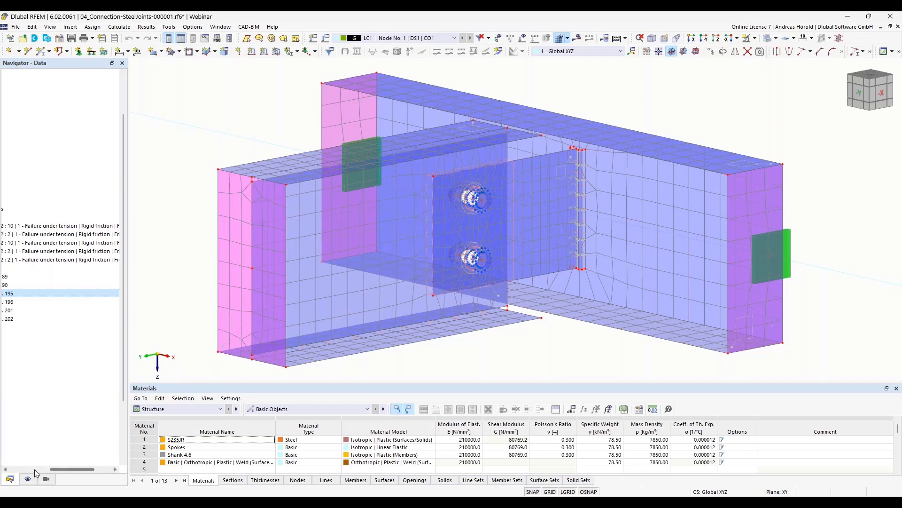
{"action": "scroll", "coordinate": [36, 473], "scroll_direction": "left", "scroll_amount": 3}
{"action": "scroll", "coordinate": [57, 440], "scroll_direction": "down", "scroll_amount": 3}
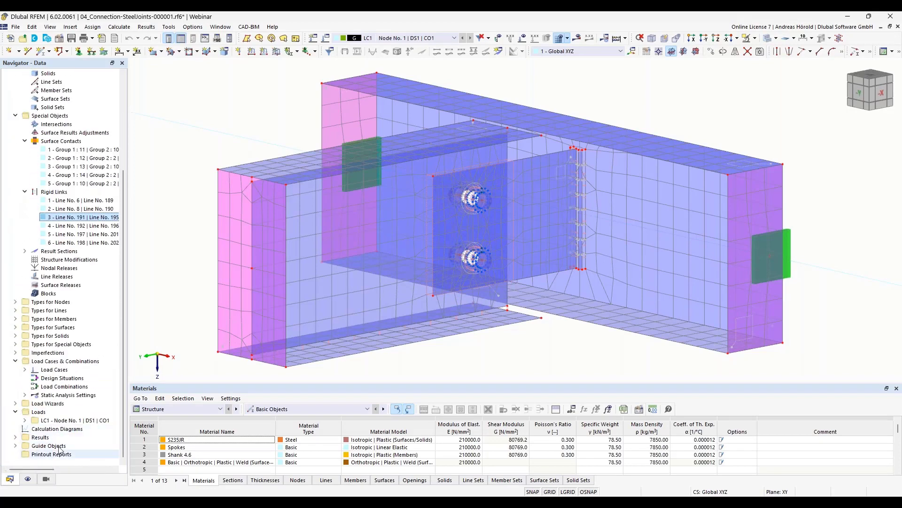
{"action": "scroll", "coordinate": [15, 120], "scroll_direction": "up", "scroll_amount": 5}
{"action": "left_click", "coordinate": [61, 107]}
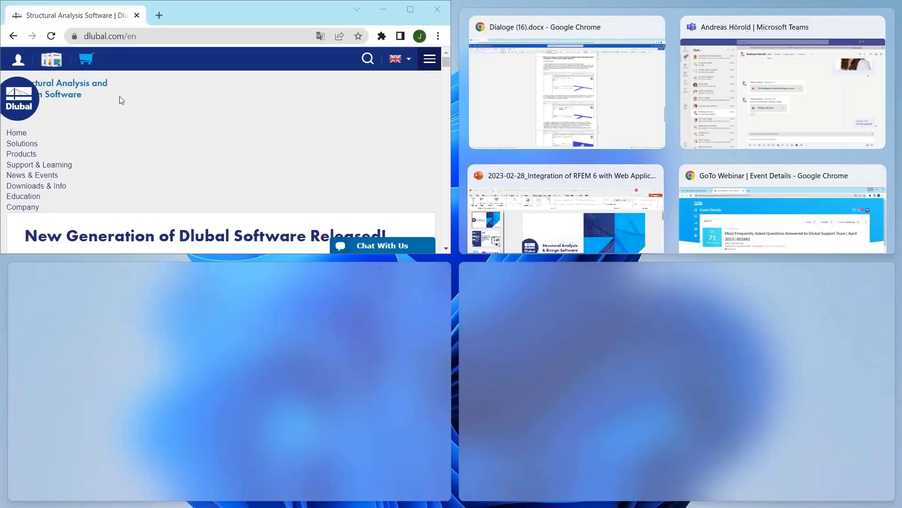
Switch to the Dlubal website in Chrome at full window size and open its Webinars page
{"action": "left_click", "coordinate": [144, 114]}
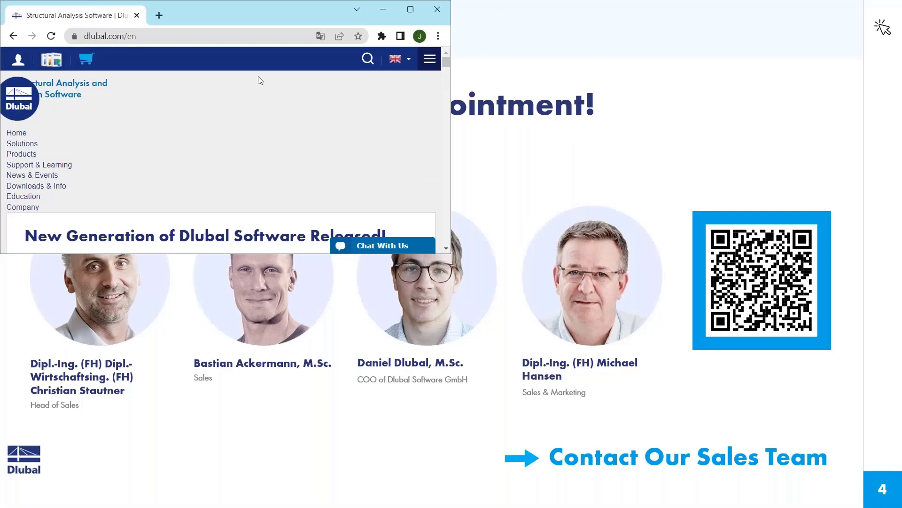
{"action": "double_click", "coordinate": [418, 10]}
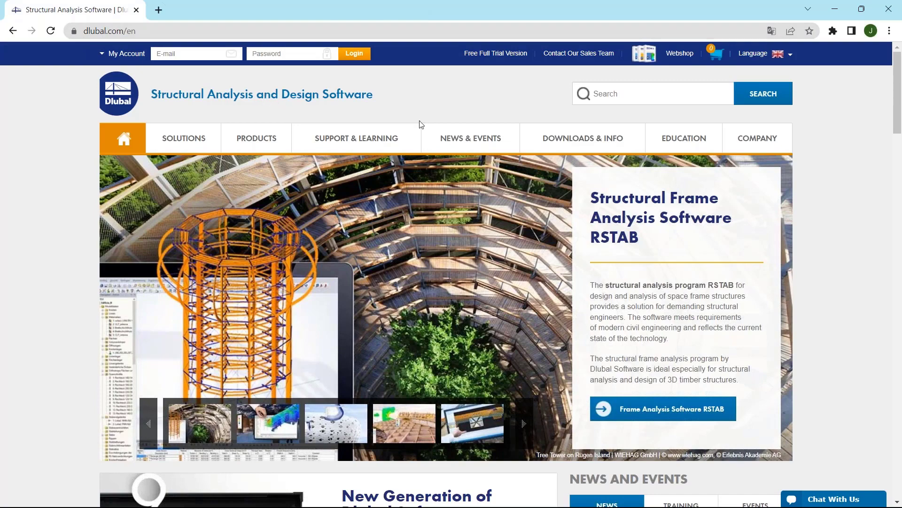
{"action": "mouse_move", "coordinate": [468, 137]}
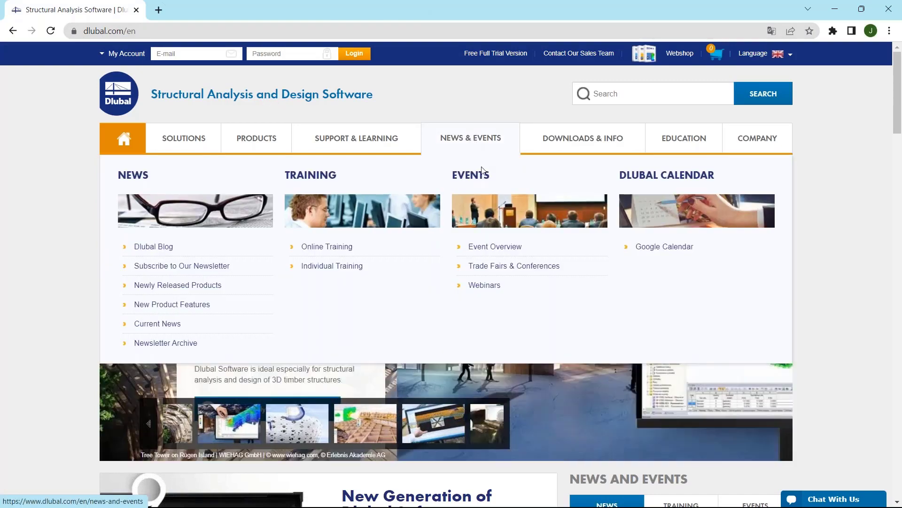
{"action": "left_click", "coordinate": [481, 285]}
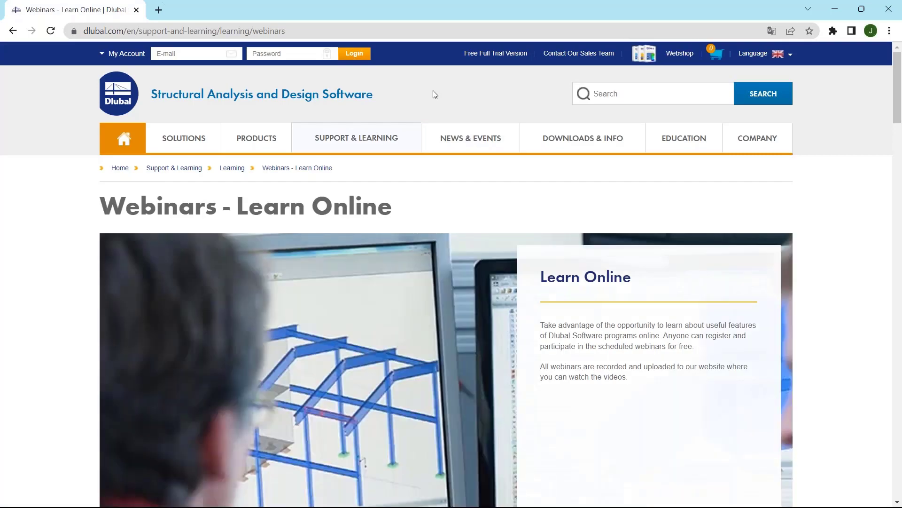
Look through the list of upcoming webinars
{"action": "scroll", "coordinate": [433, 91], "scroll_direction": "down", "scroll_amount": 8}
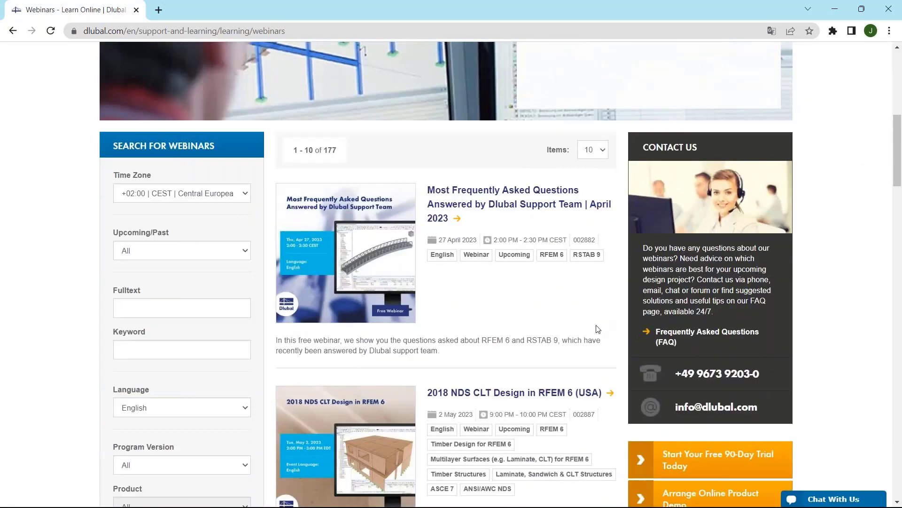
{"action": "scroll", "coordinate": [458, 396], "scroll_direction": "down", "scroll_amount": 7}
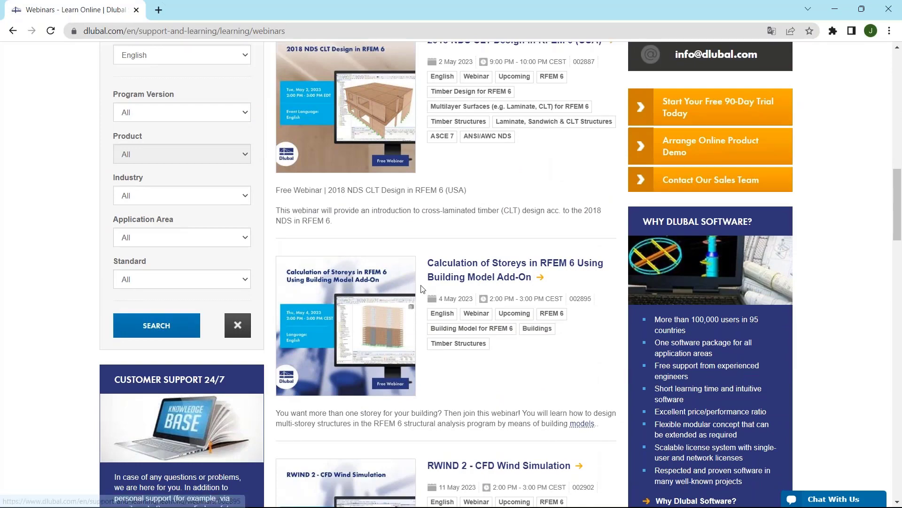
{"action": "scroll", "coordinate": [421, 289], "scroll_direction": "up", "scroll_amount": 9}
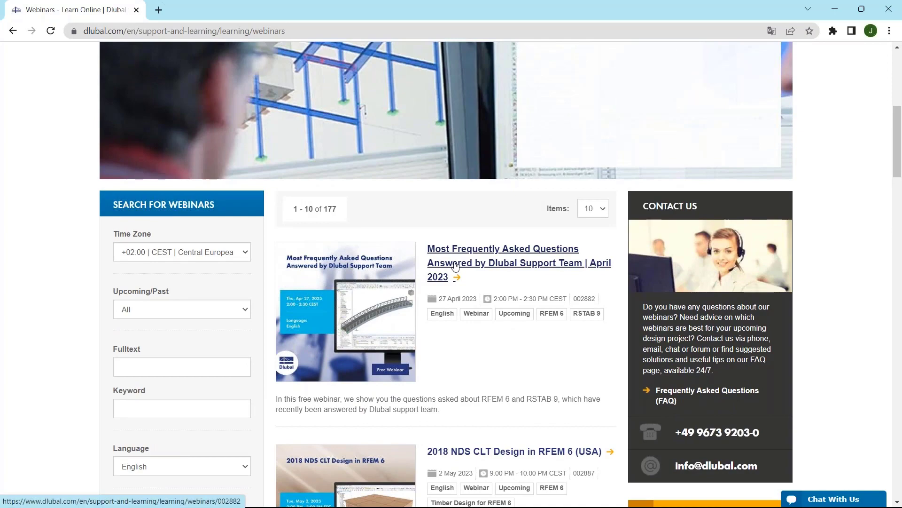
Open the April 2023 Most Frequently Asked Questions webinar page, review its downloads and models, and return to the presentation slide
{"action": "left_click", "coordinate": [455, 266]}
{"action": "scroll", "coordinate": [438, 209], "scroll_direction": "down", "scroll_amount": 5}
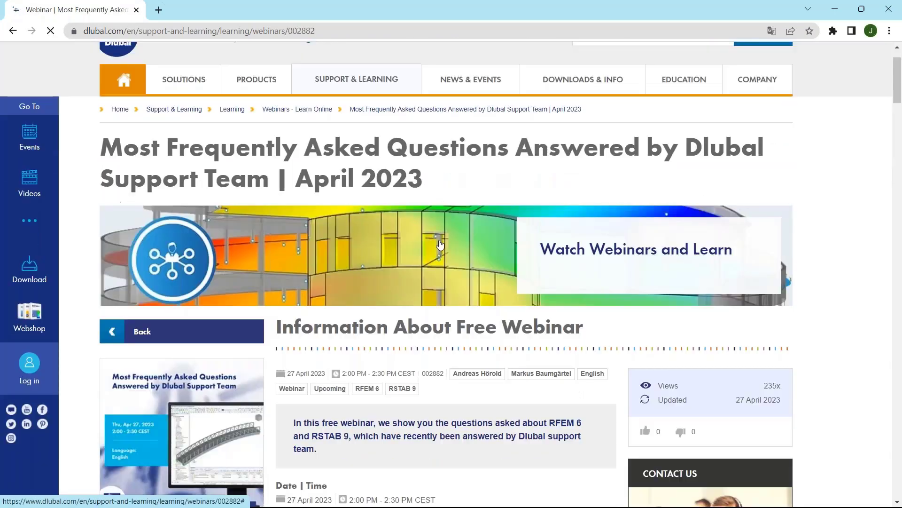
{"action": "scroll", "coordinate": [438, 210], "scroll_direction": "down", "scroll_amount": 3}
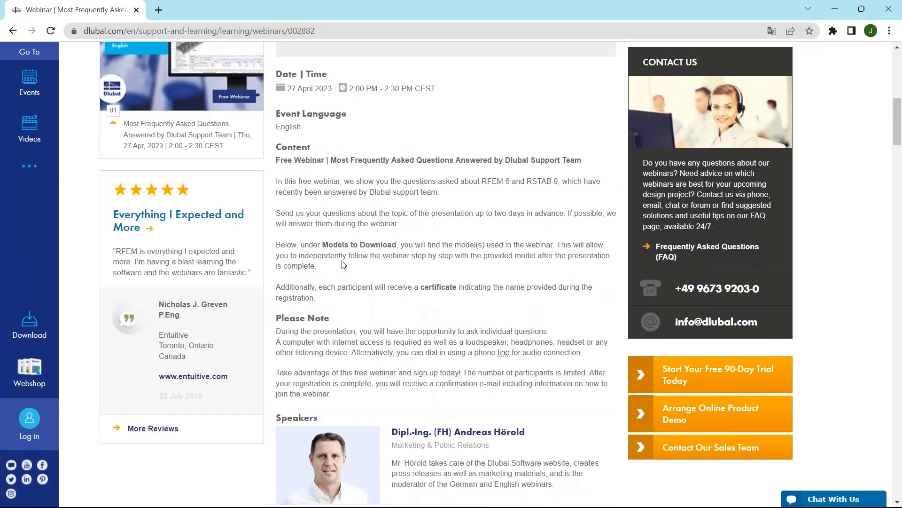
{"action": "scroll", "coordinate": [342, 265], "scroll_direction": "down", "scroll_amount": 7}
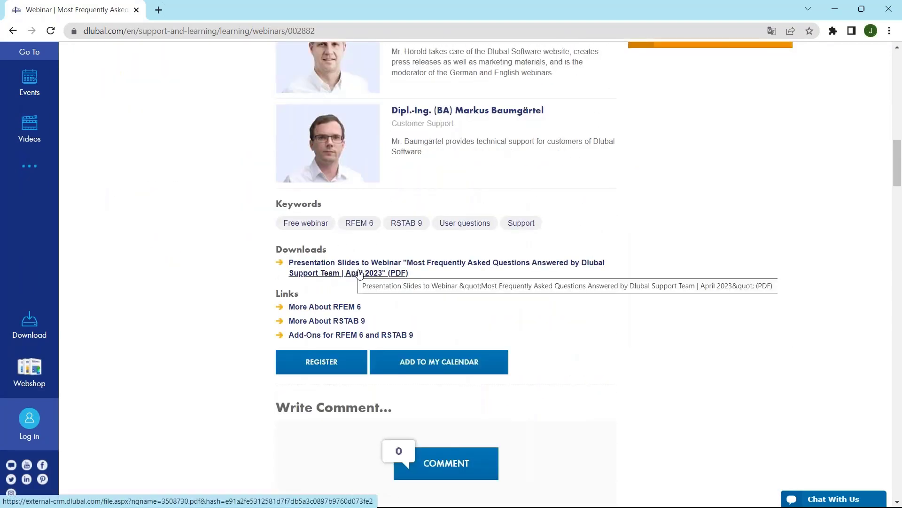
{"action": "scroll", "coordinate": [353, 275], "scroll_direction": "down", "scroll_amount": 2}
{"action": "scroll", "coordinate": [380, 238], "scroll_direction": "down", "scroll_amount": 20}
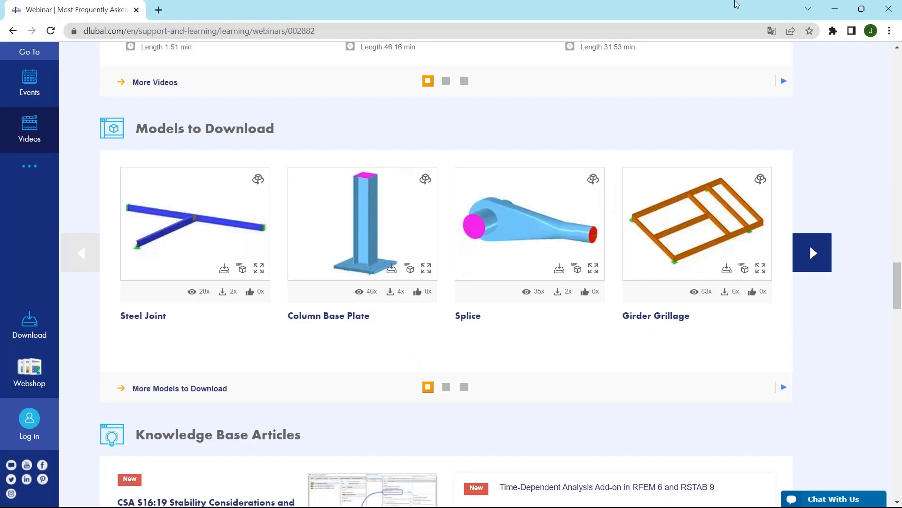
{"action": "left_click", "coordinate": [833, 7]}
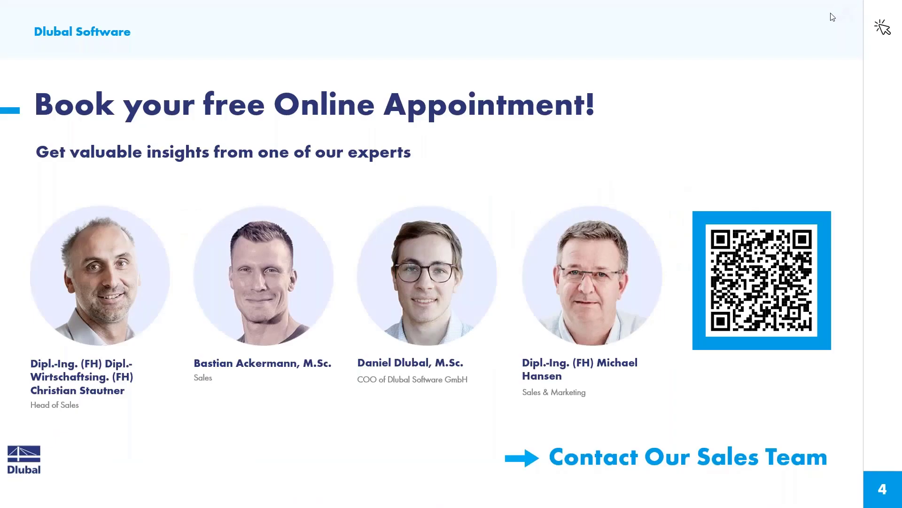